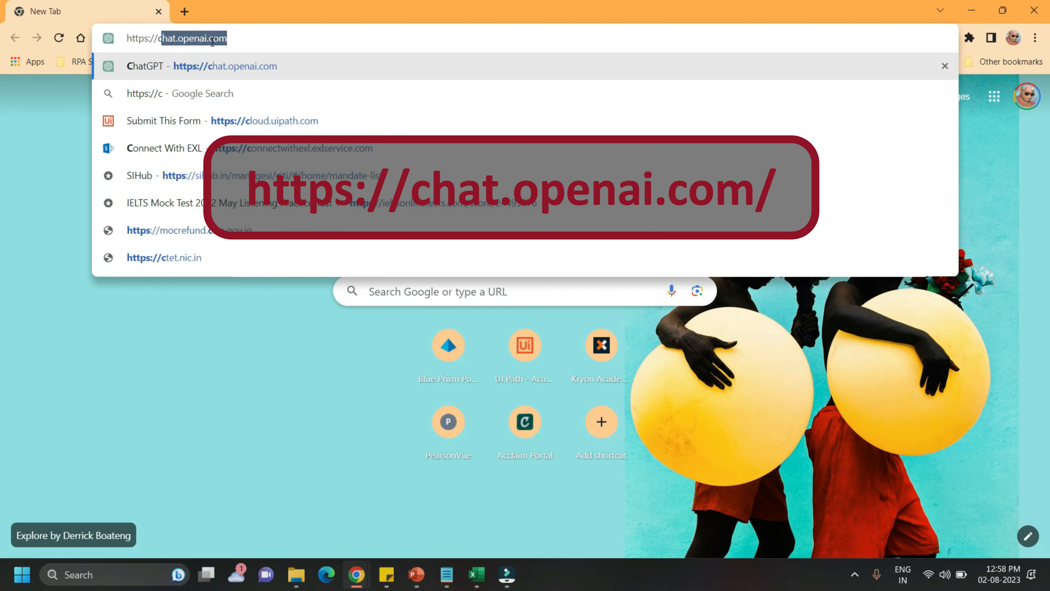
Open chat.openai.com and send the prompt "Extract company name from: I like teXwot, as they tutorials on very new and unique concepts"
text(ai.com)
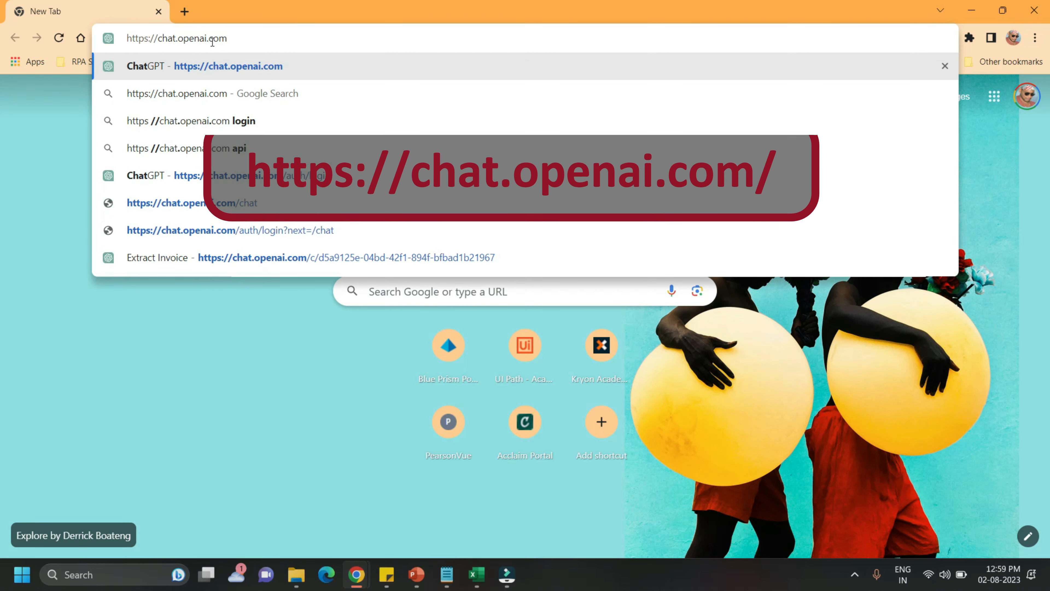
key(Return)
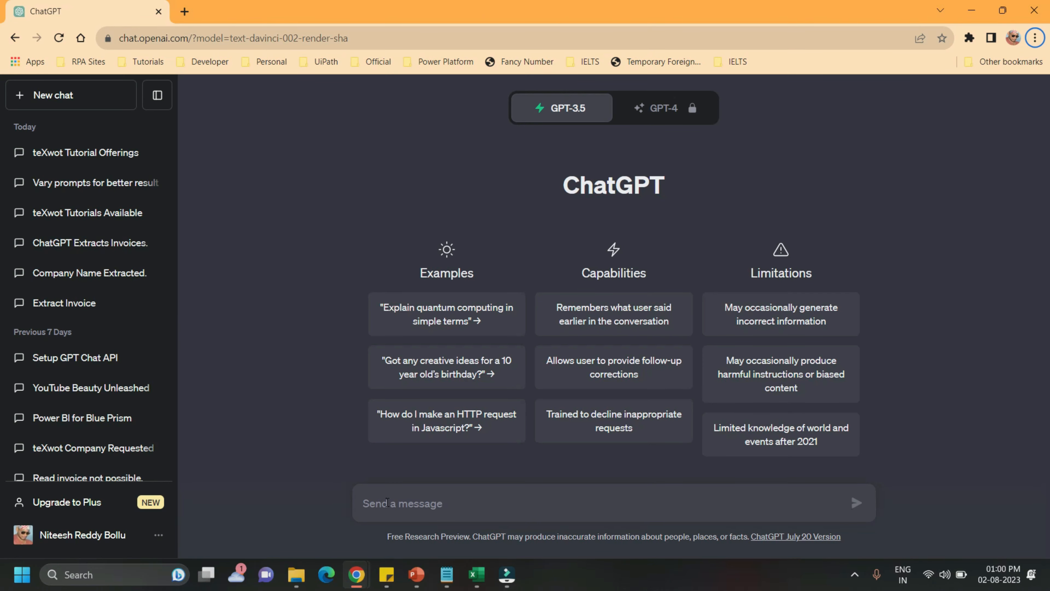
click(387, 502)
text(Extract company name )
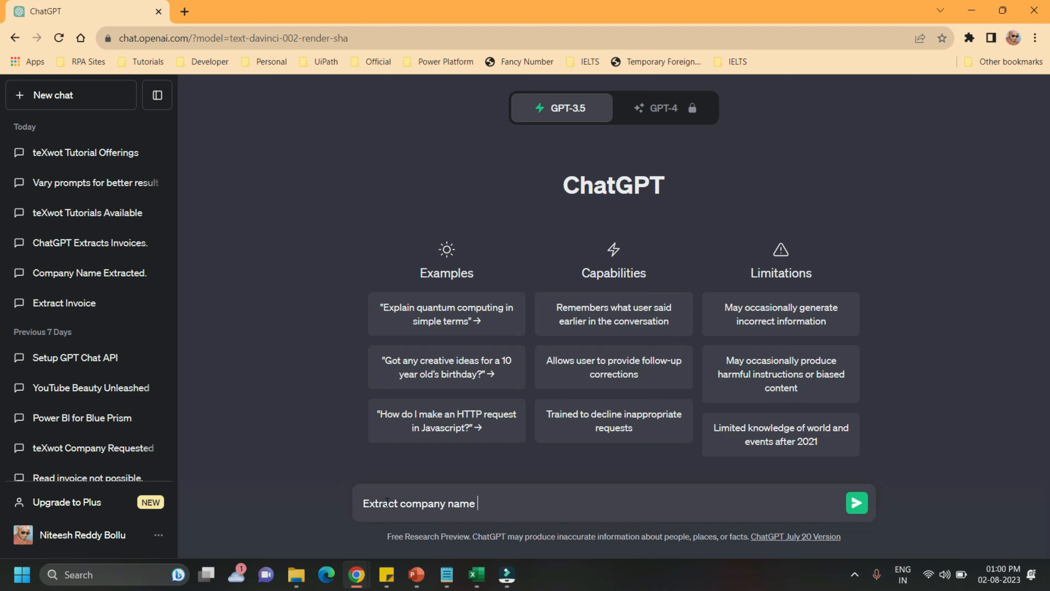
text(from: I like teXwot, as they tutorials on very n)
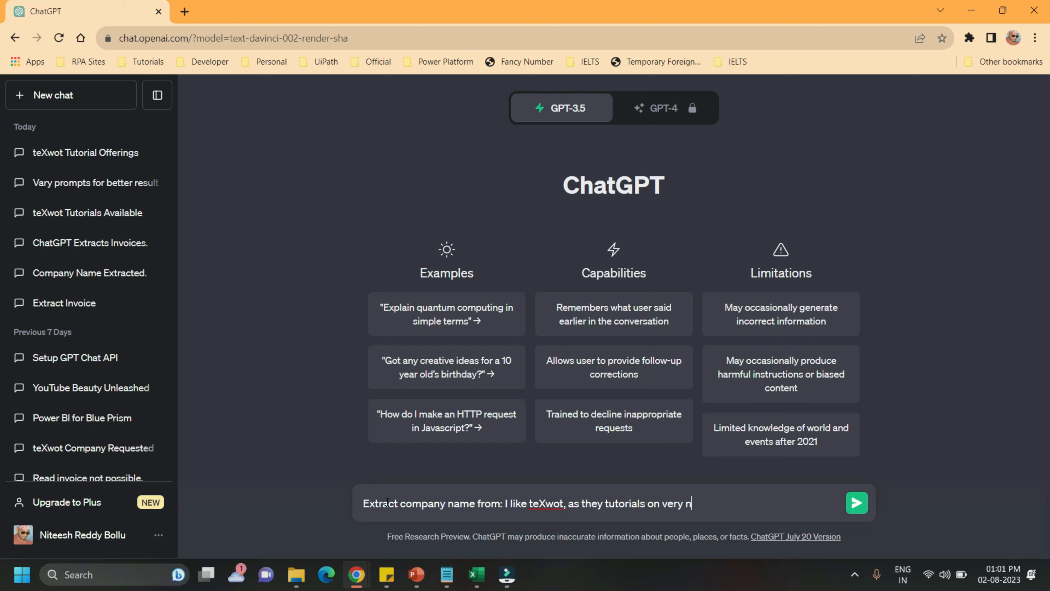
text(ew and unique concepts)
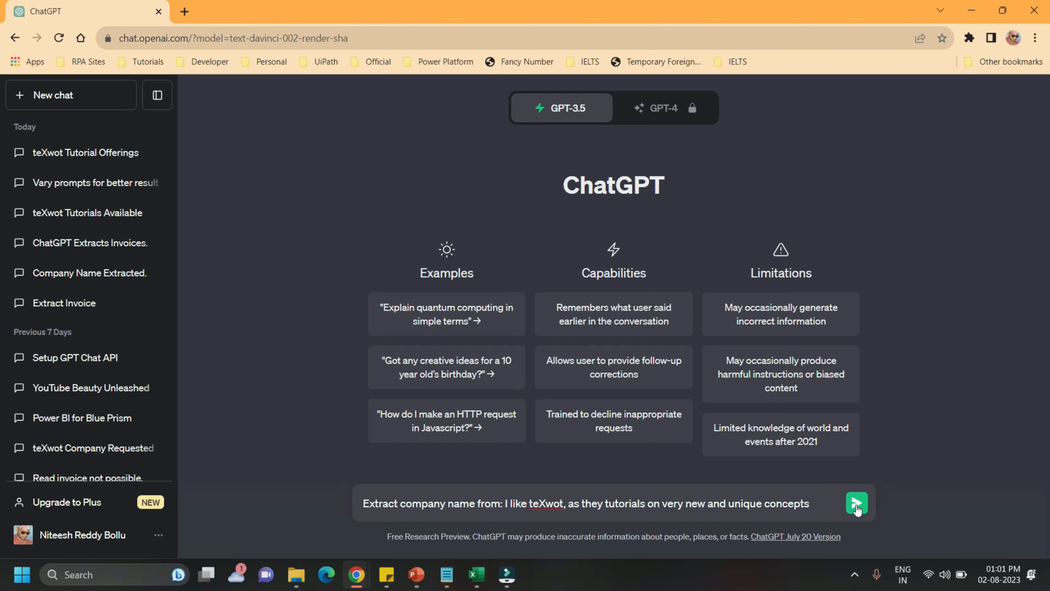
click(856, 505)
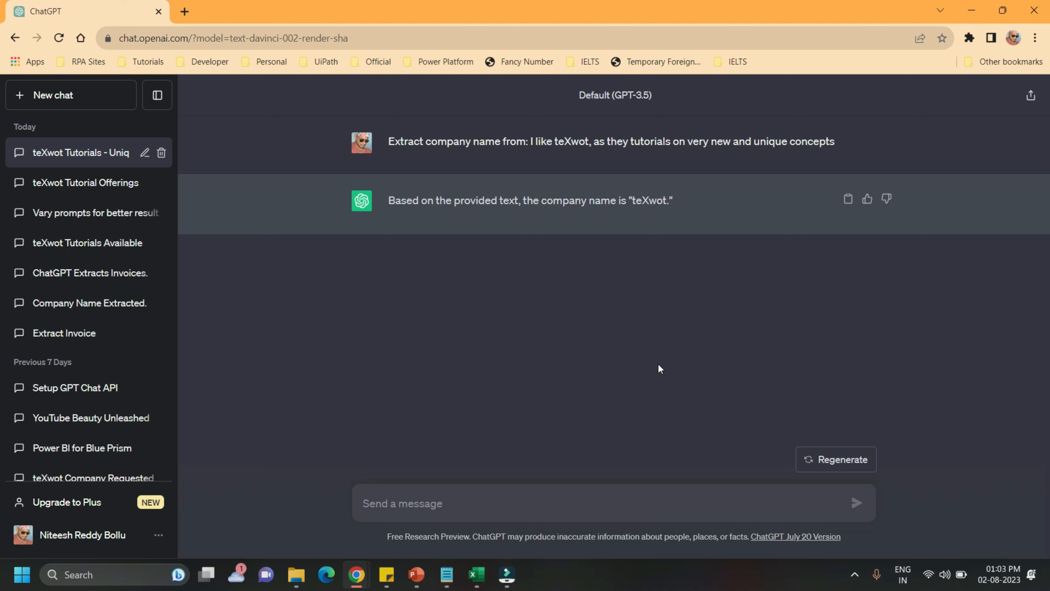
Begin a follow-up prompt: Extract only the company name from "I like teXwot, as they provide tutorials on very new and unique concepts"
click(412, 503)
text(Extract only the company nam)
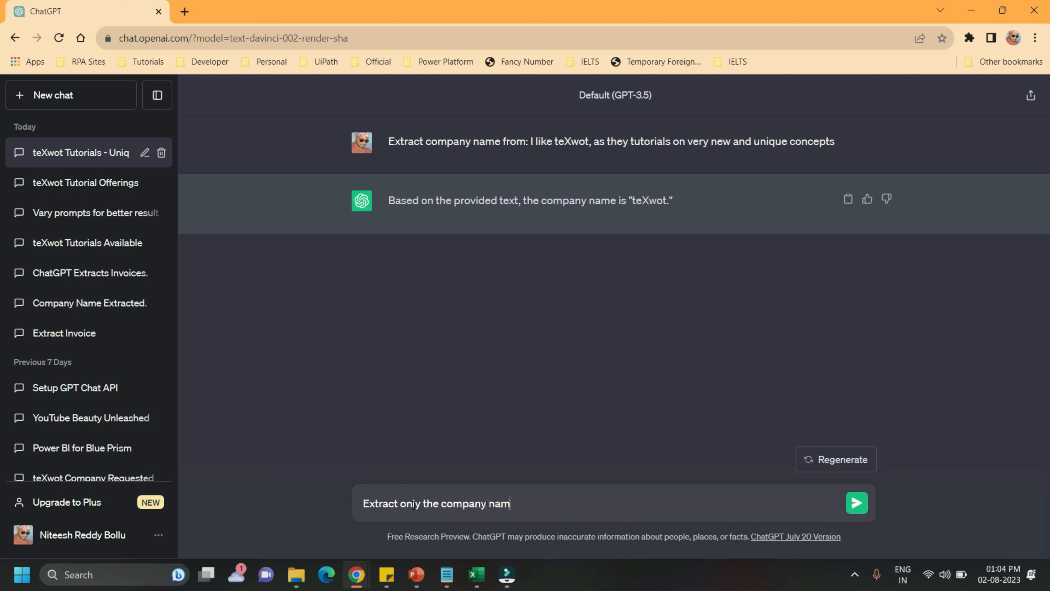
text(e from "I like teXwot, a)
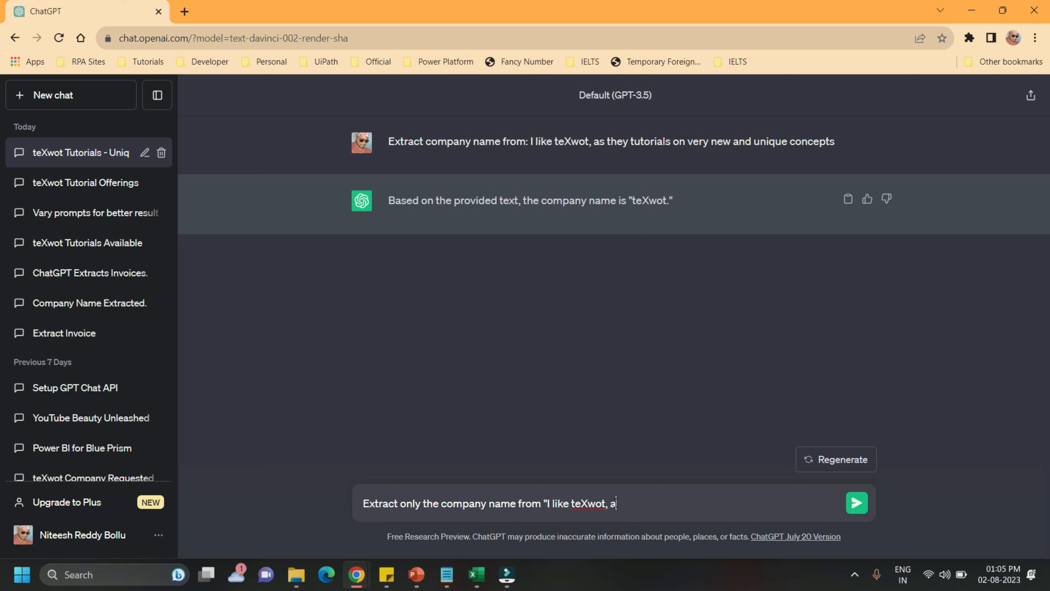
text(s they provide tutorials on very new and unique co)
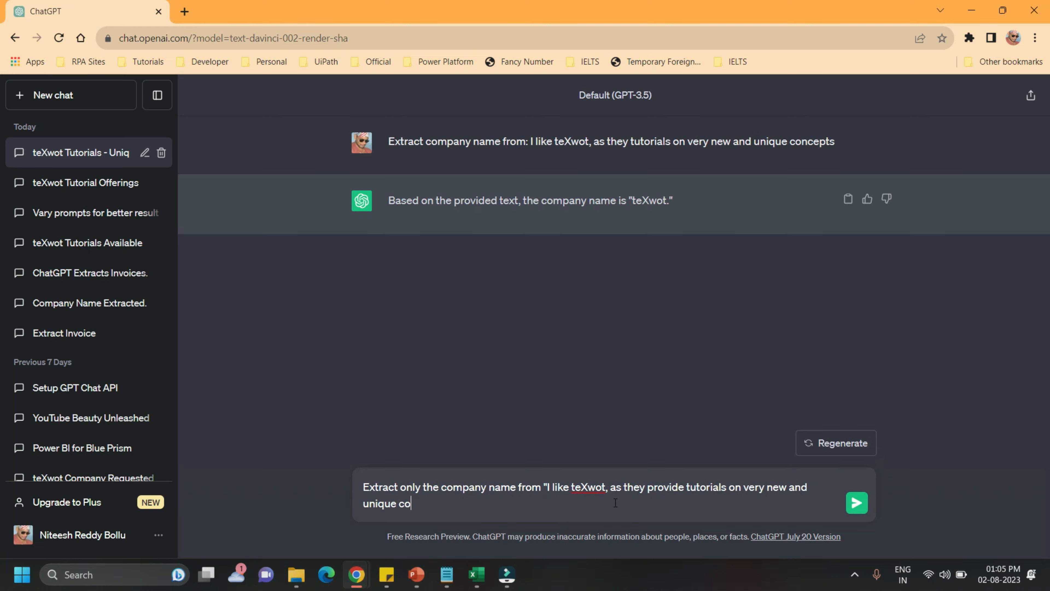
text(ncepts".  Dont add any furt)
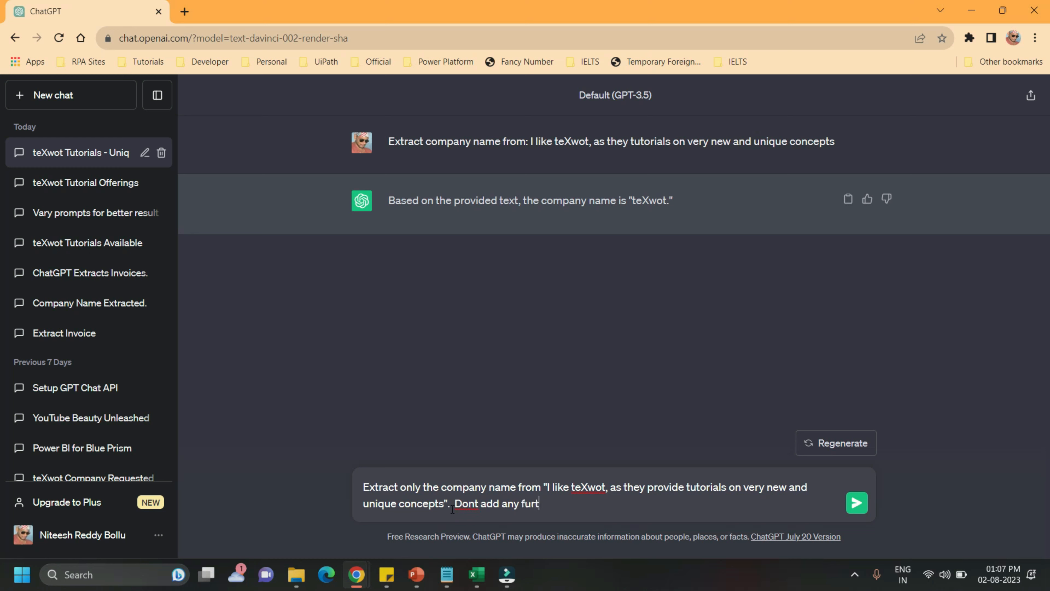
text(her message to the ou)
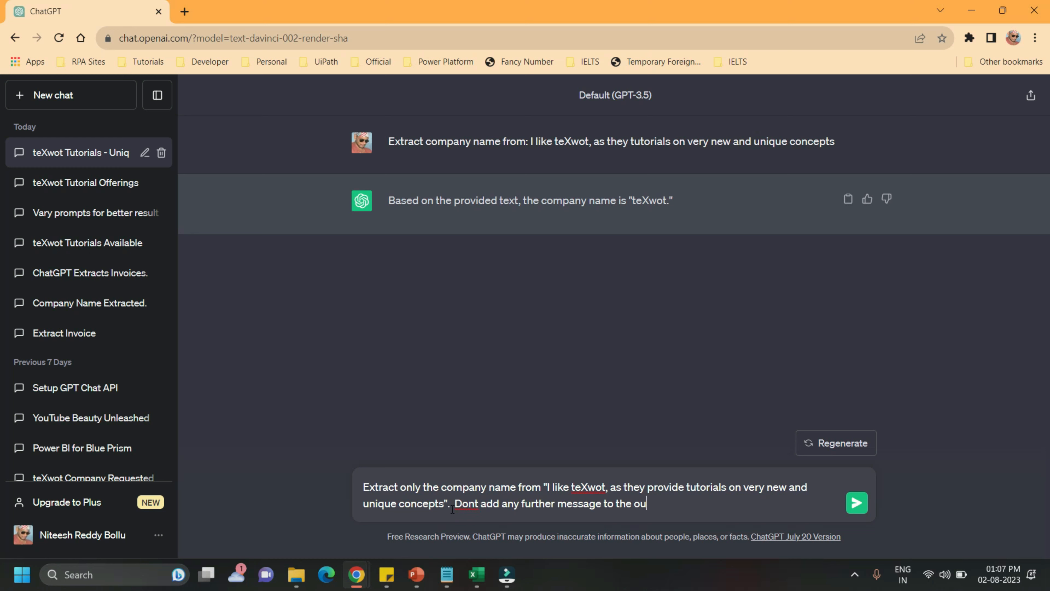
text(tput except the required r)
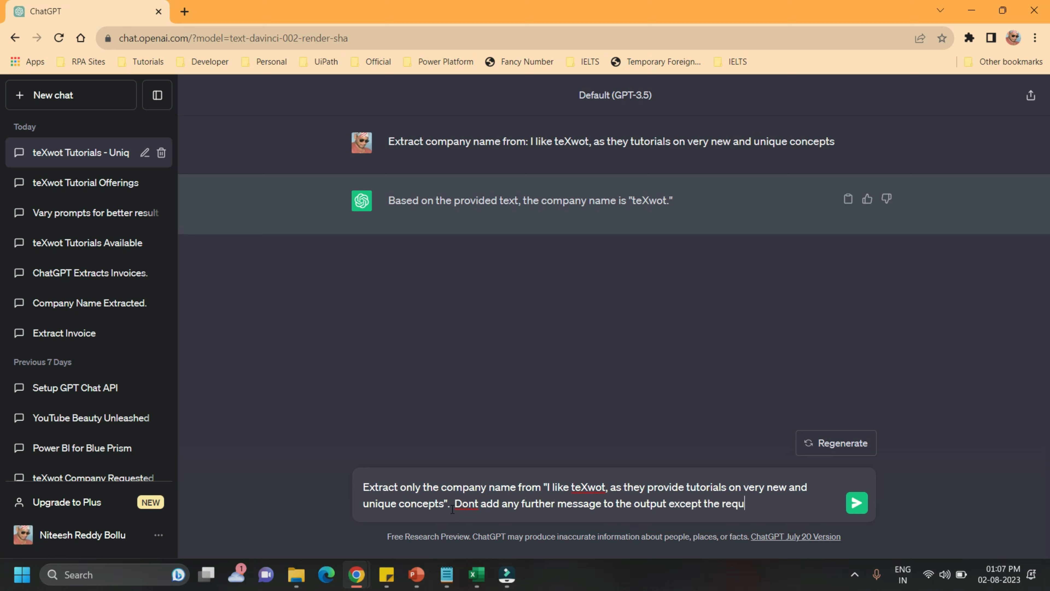
text(esult.)
Complete the prompt with "Dont add any further message to the output except the required result." and send it
key(Return)
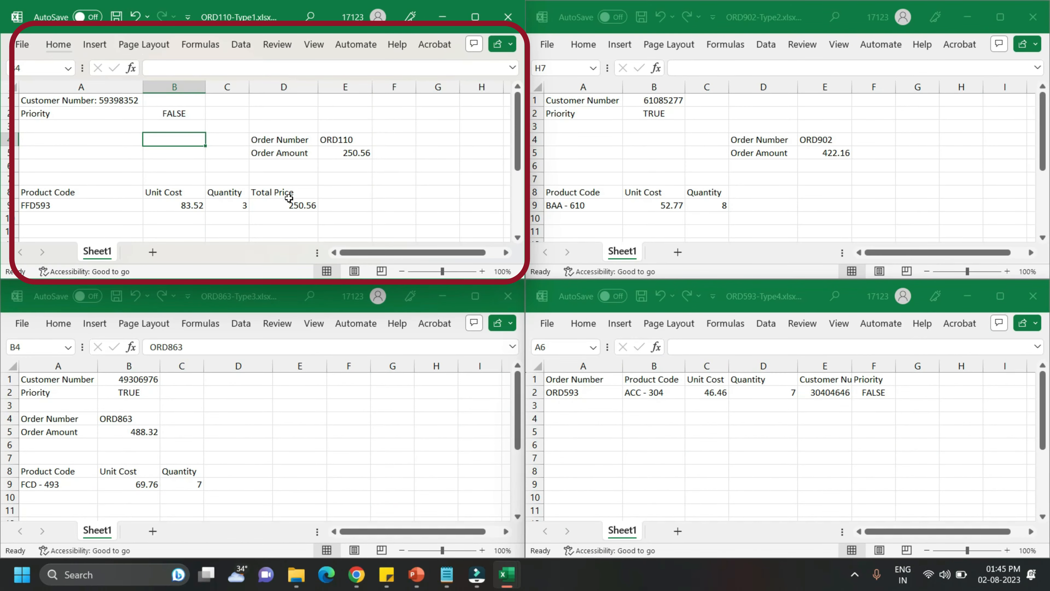
Compare the layouts of the Type2, Type3 and Type4 order workbooks, bringing each one into focus in turn
click(766, 16)
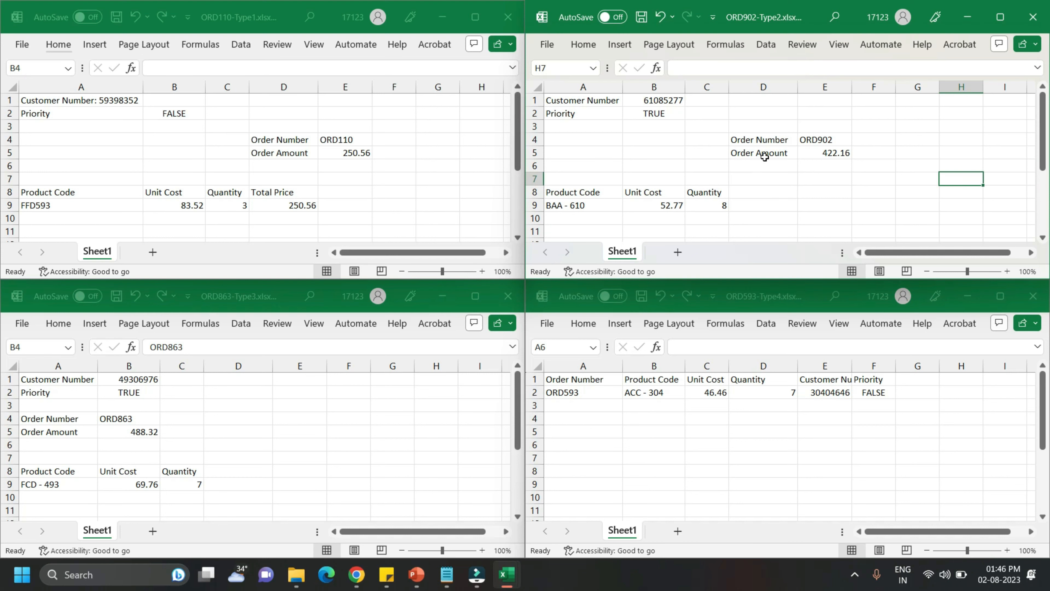
click(274, 302)
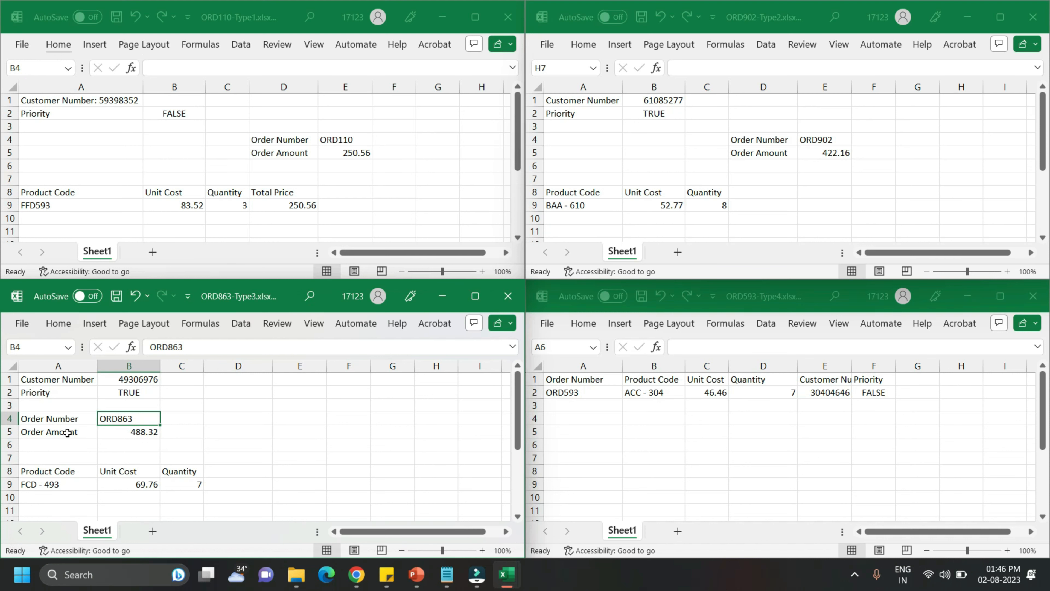
click(786, 305)
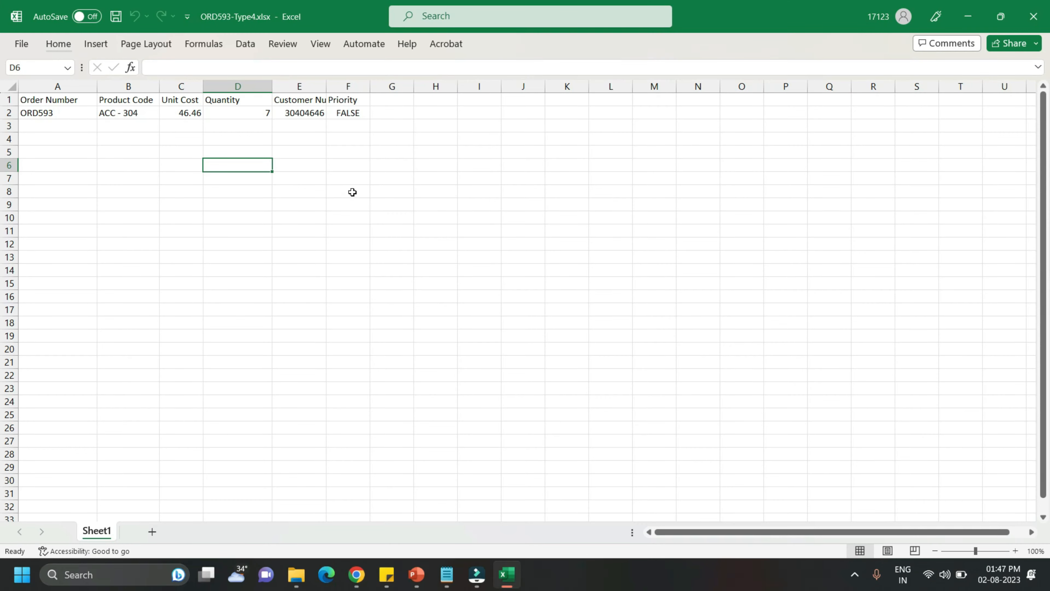
Copy the entire contents of Sheet1 in the Type4 order workbook
key(ctrl+a)
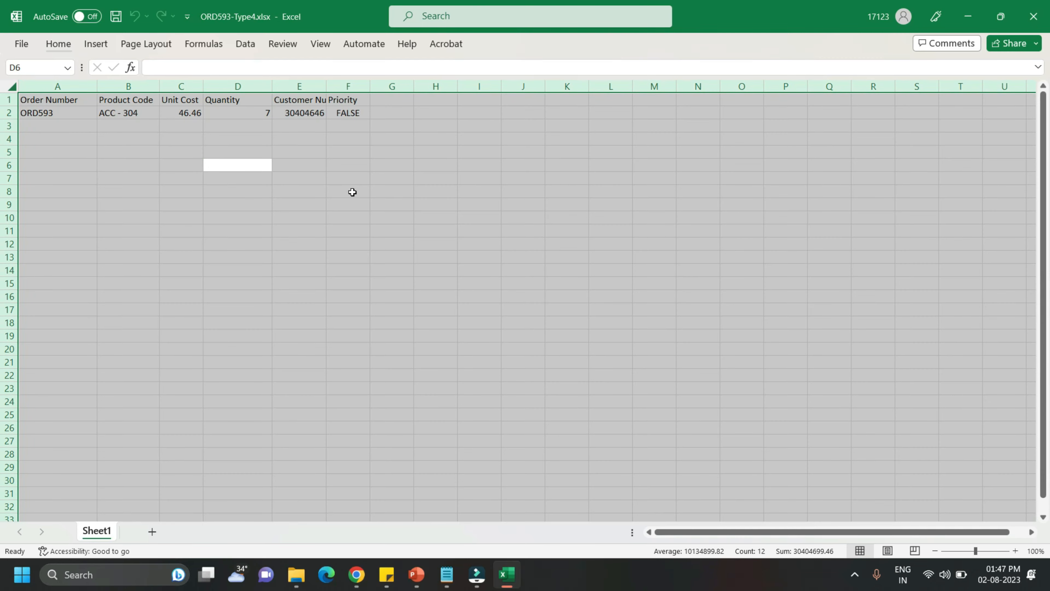
key(alt)
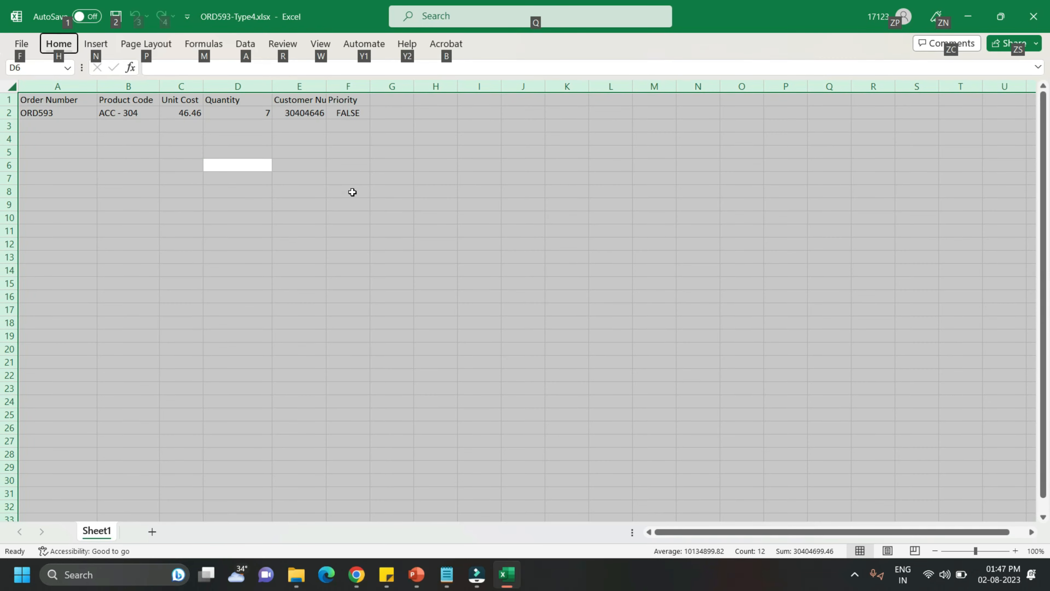
key(ctrl+c)
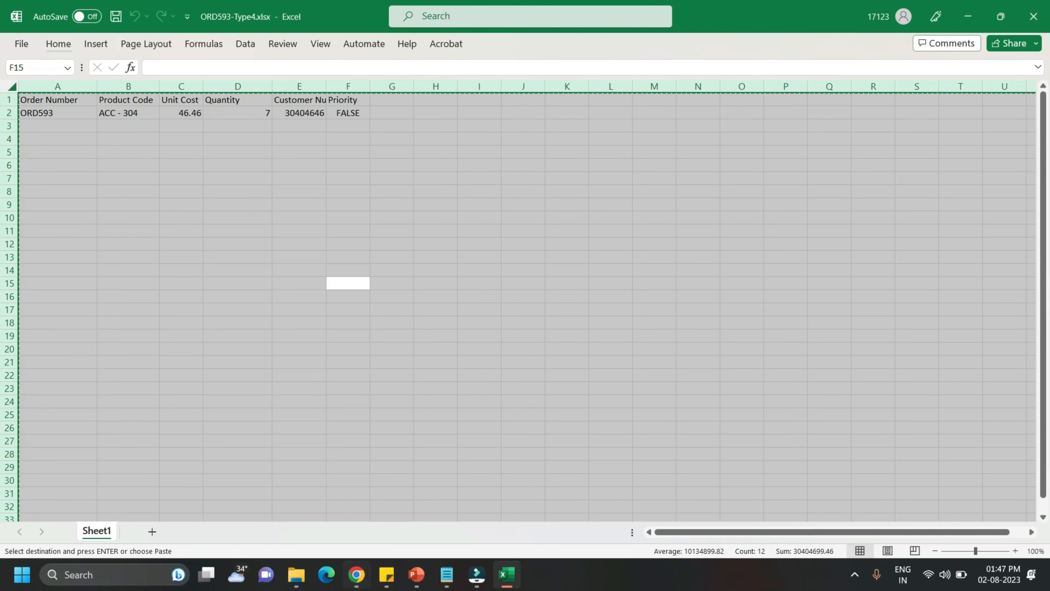
Switch to ChatGPT and send the prompt "'Extract invoice details from: '" followed by the copied order data
key(alt+Tab)
click(412, 505)
text('Extrac)
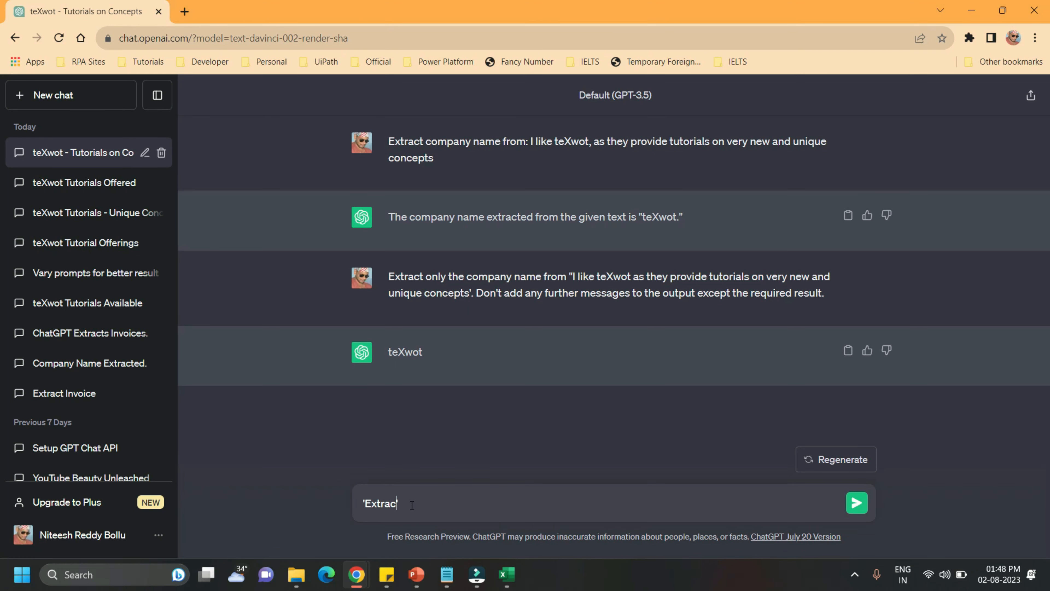
text(t invoice details from: ')
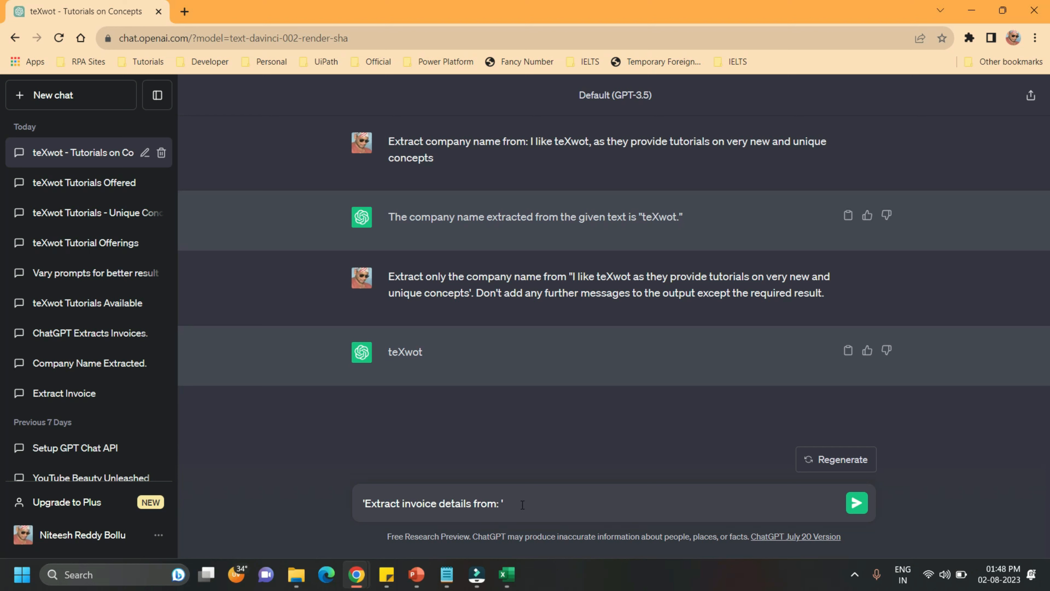
key(ctrl+v)
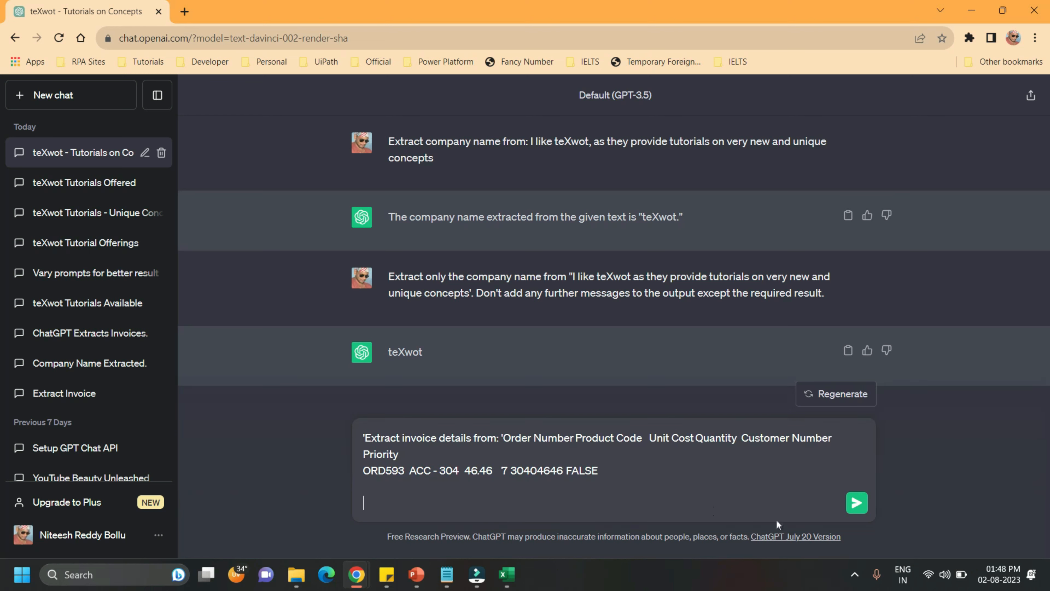
click(860, 509)
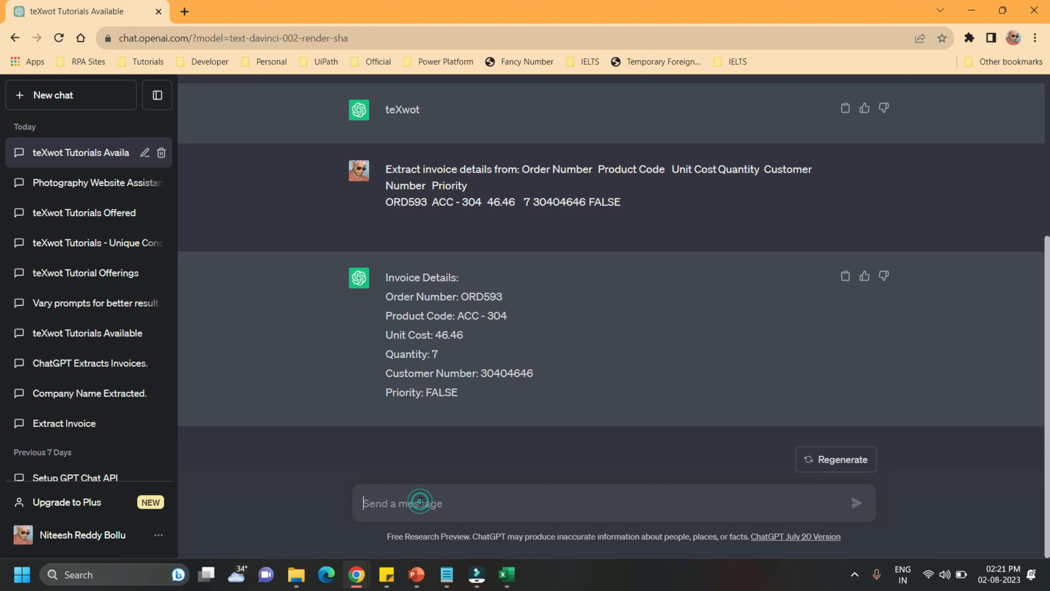
Begin a new message with "Extract invoice details from :" and paste the copied Type1 order data after it
click(421, 501)
text(E)
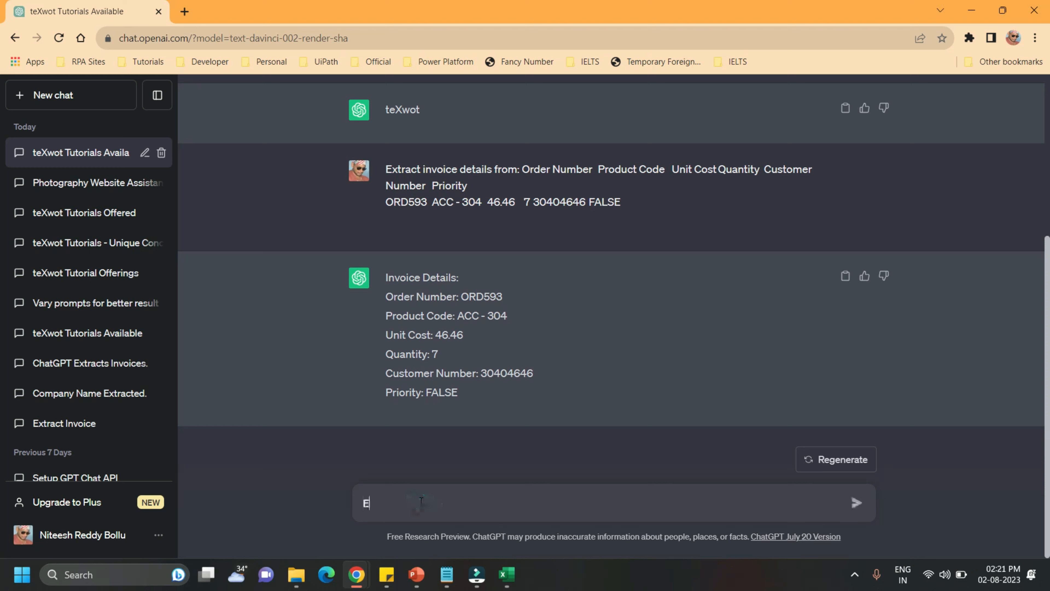
text(xtract invoice details from :)
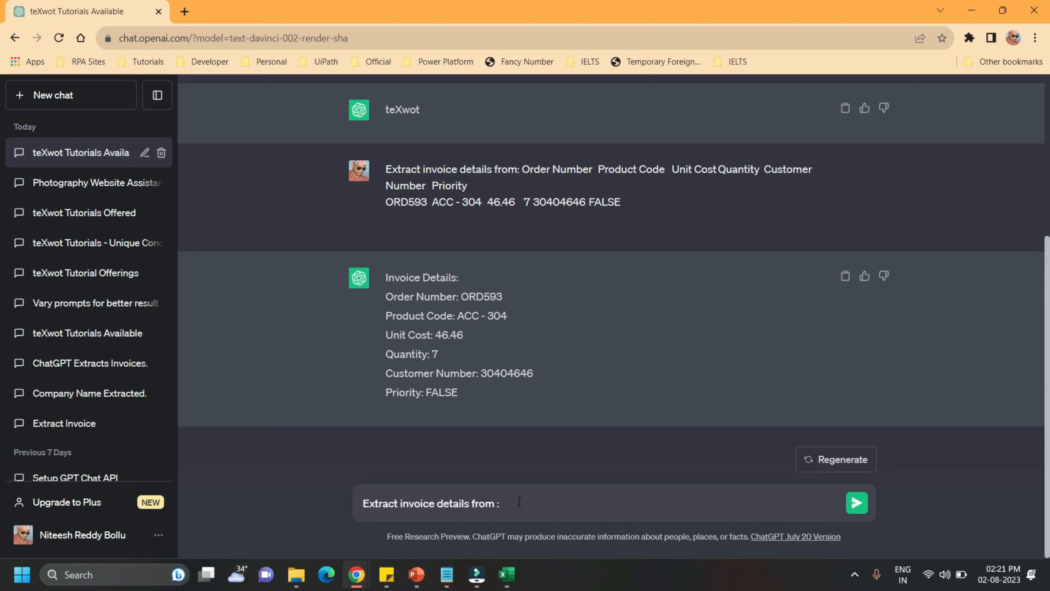
key(ctrl+v)
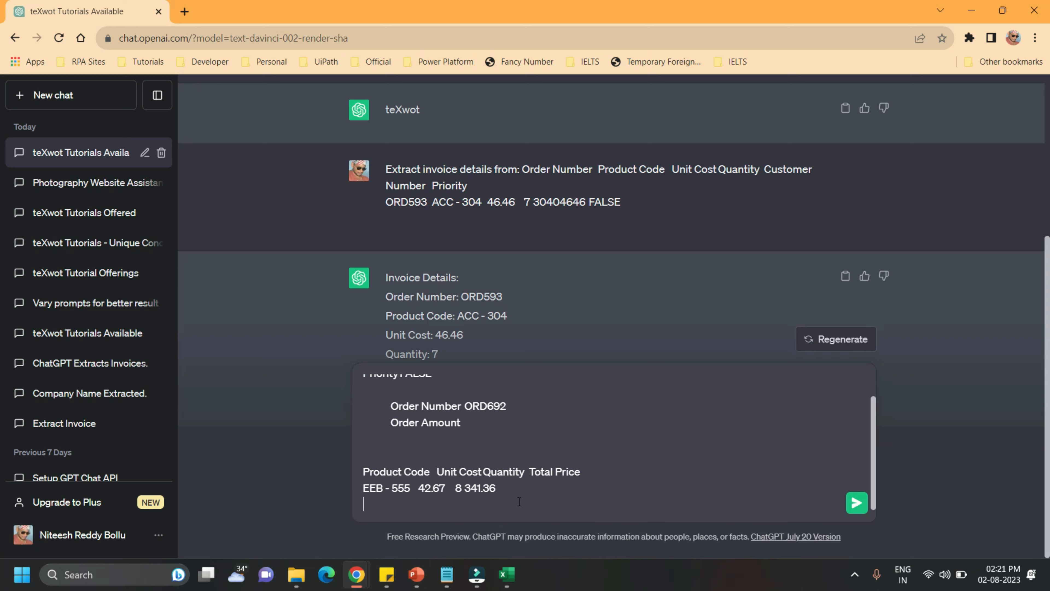
Append "and put them in a text based excel format with column names as Order Number, Product Code, Unit Cost, Quantity, Customer Number, Priority" and send it
text(and put them in a text b)
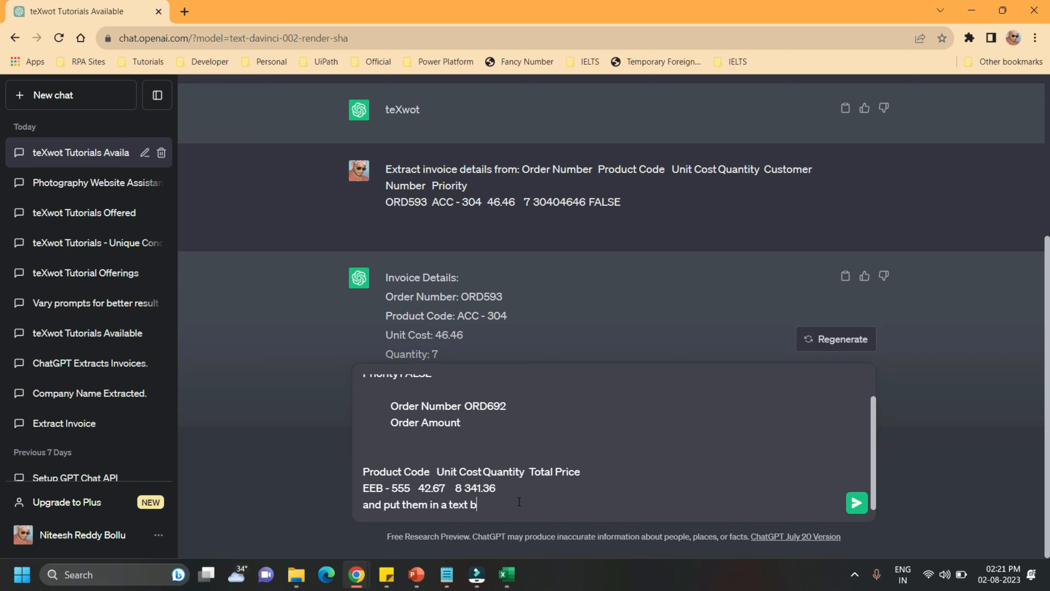
text(ased excel format with colu)
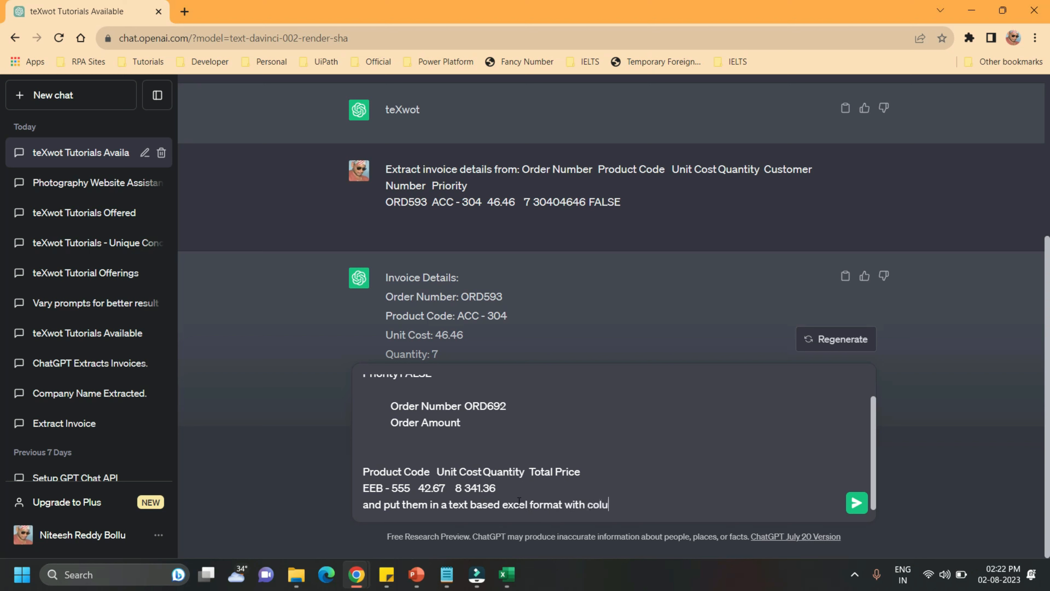
text(mn names as Order N)
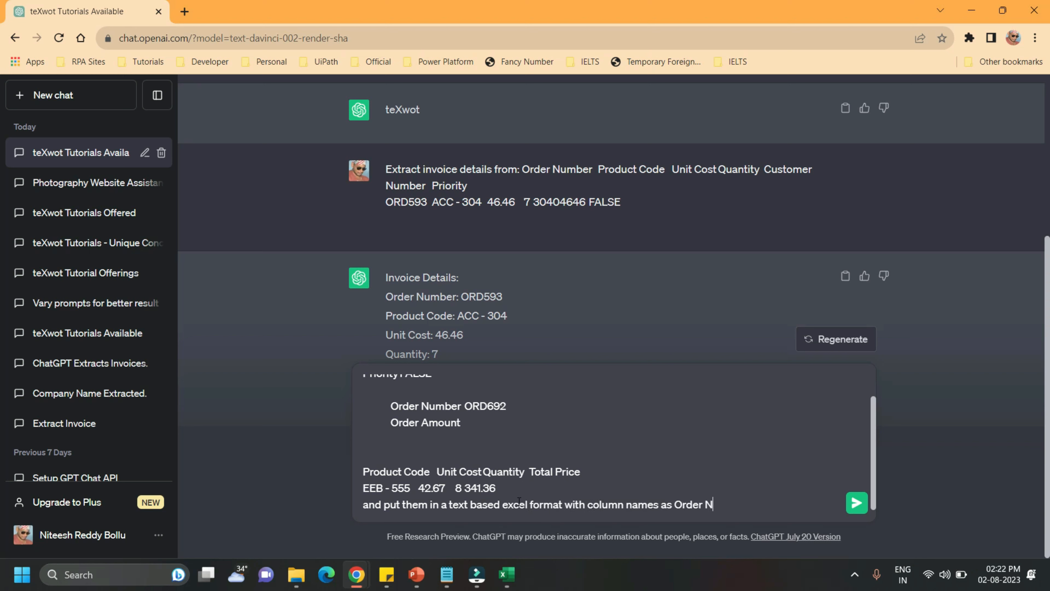
text(umber, Product Code, Unit Cost, )
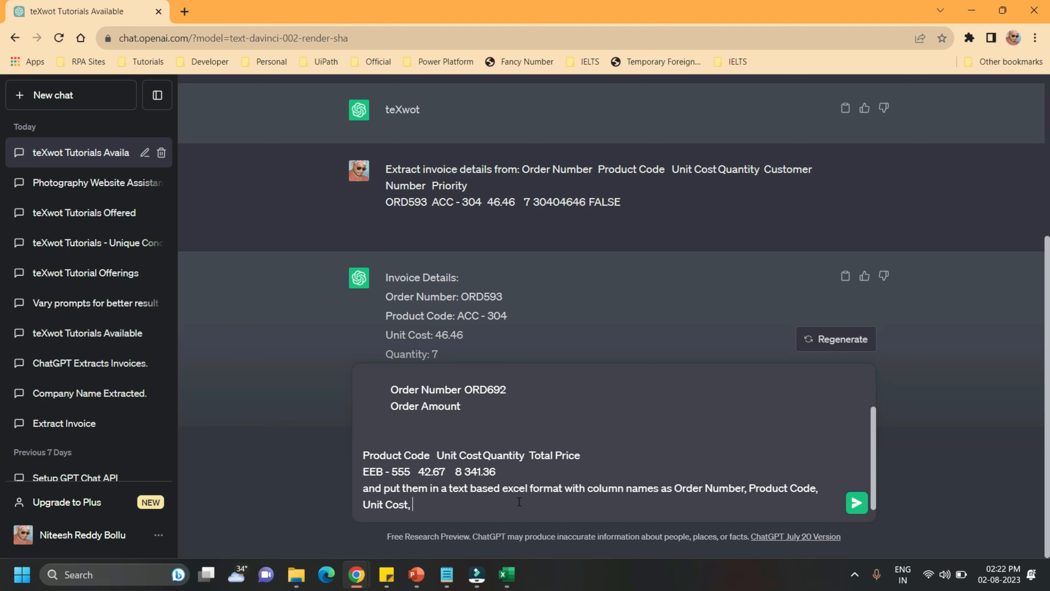
text(Quantity, Customer Number,)
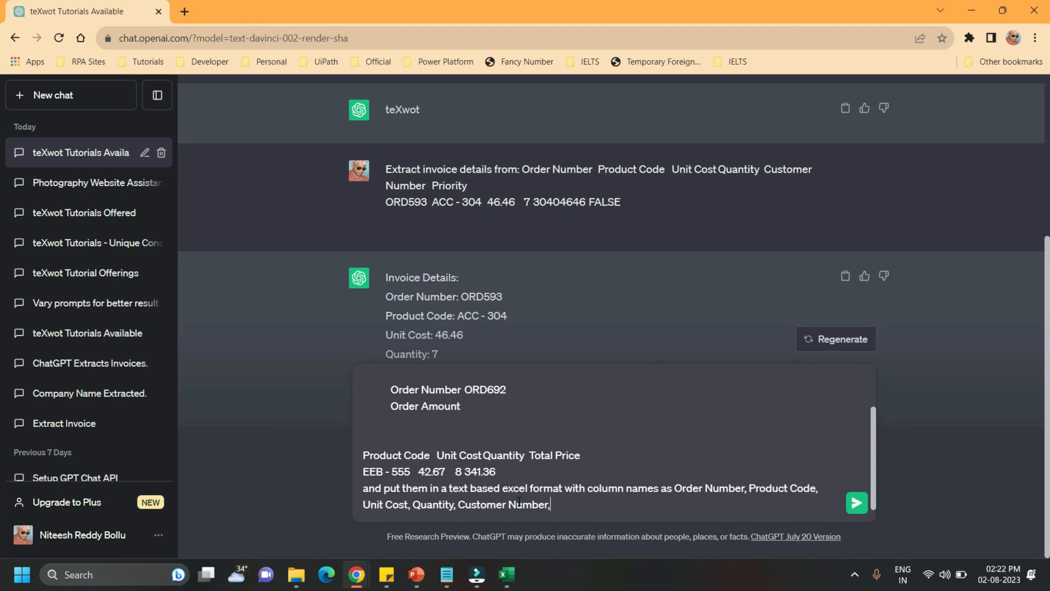
text( Priority)
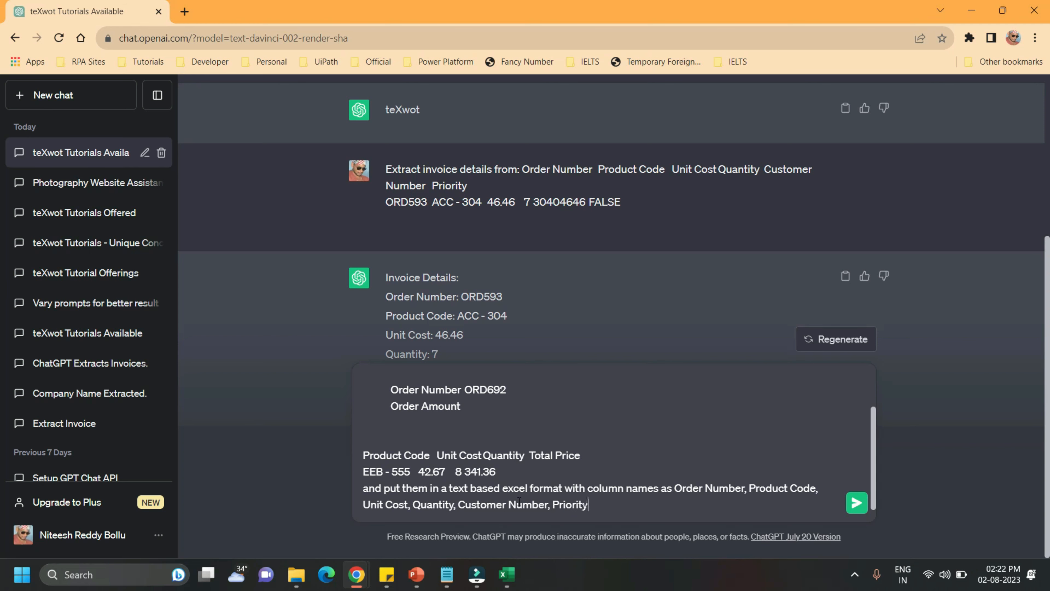
click(856, 503)
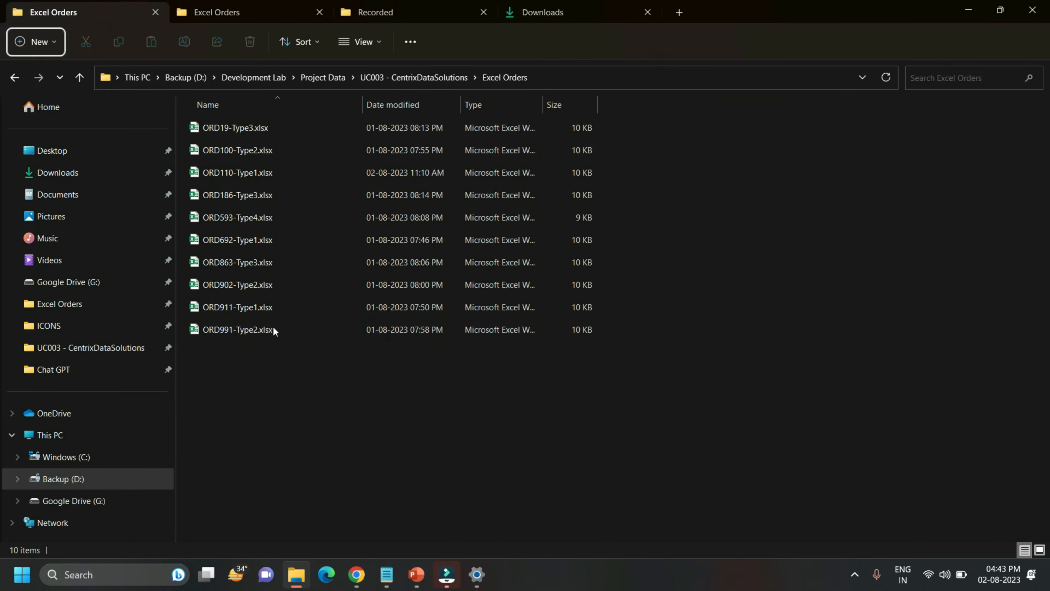
Open the last two order workbooks listed in the Excel Orders folder, one Type1 and one Type2 file
double_click(252, 329)
ctrl+click(236, 310)
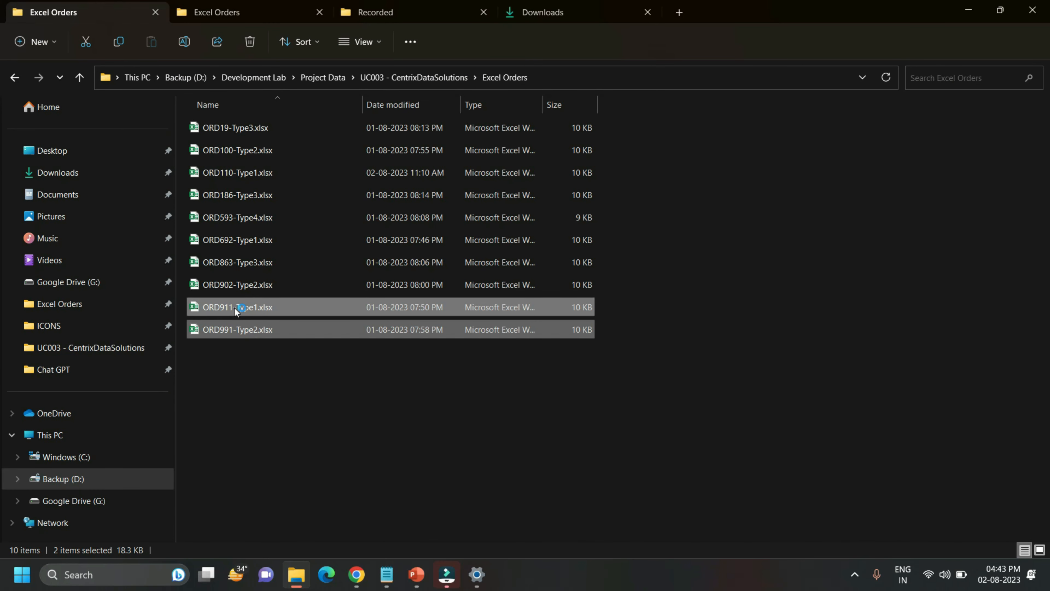
key(Return)
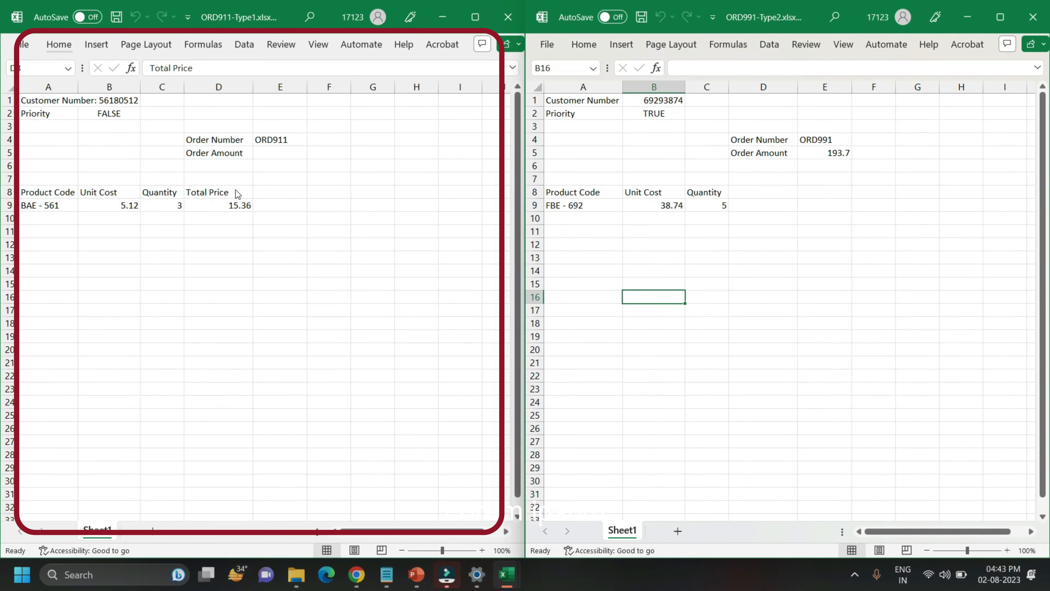
Compare the Total Price field in the Type1 order workbook with the Order Amount field in the Type2 workbook
click(238, 191)
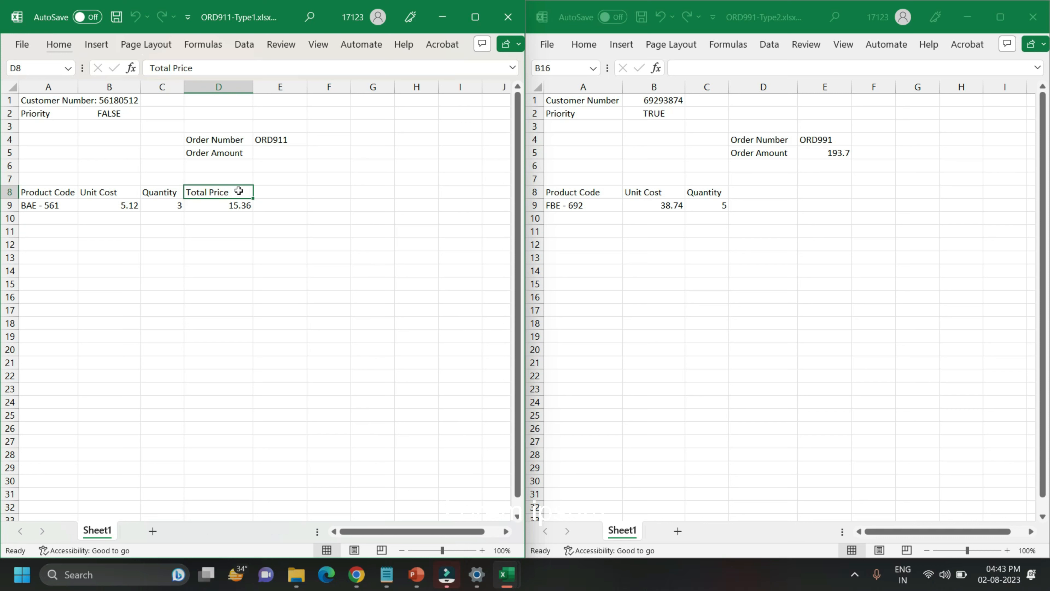
click(739, 155)
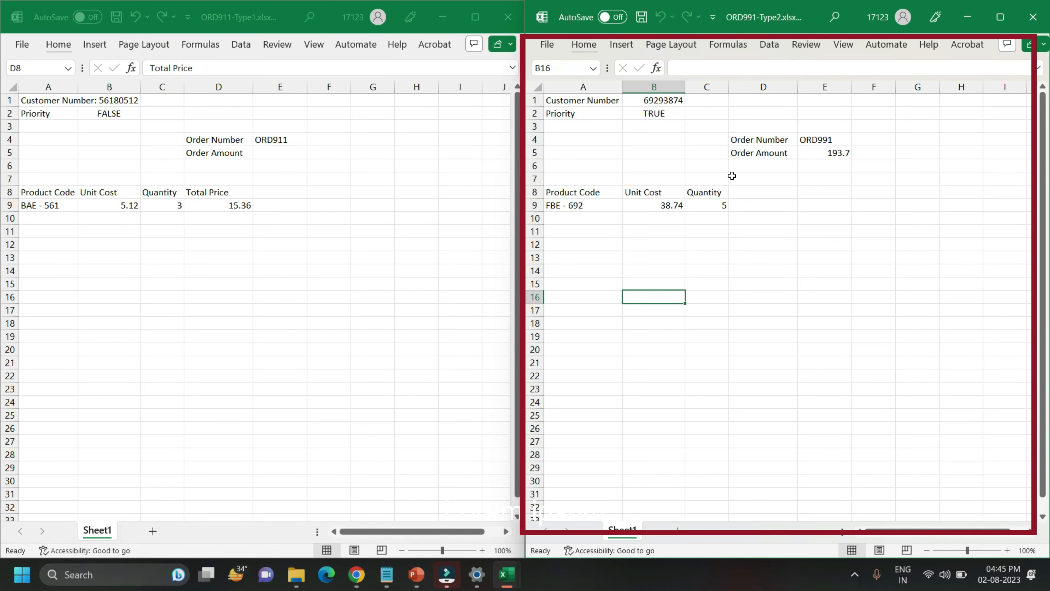
click(763, 151)
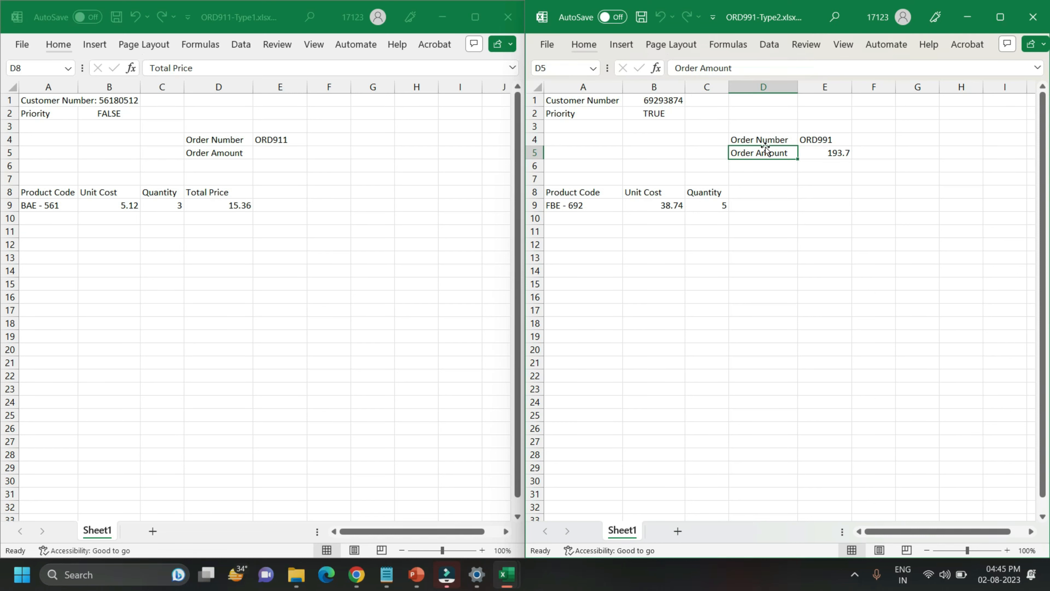
Copy all the order data from the sheet of the Type1 workbook
click(207, 236)
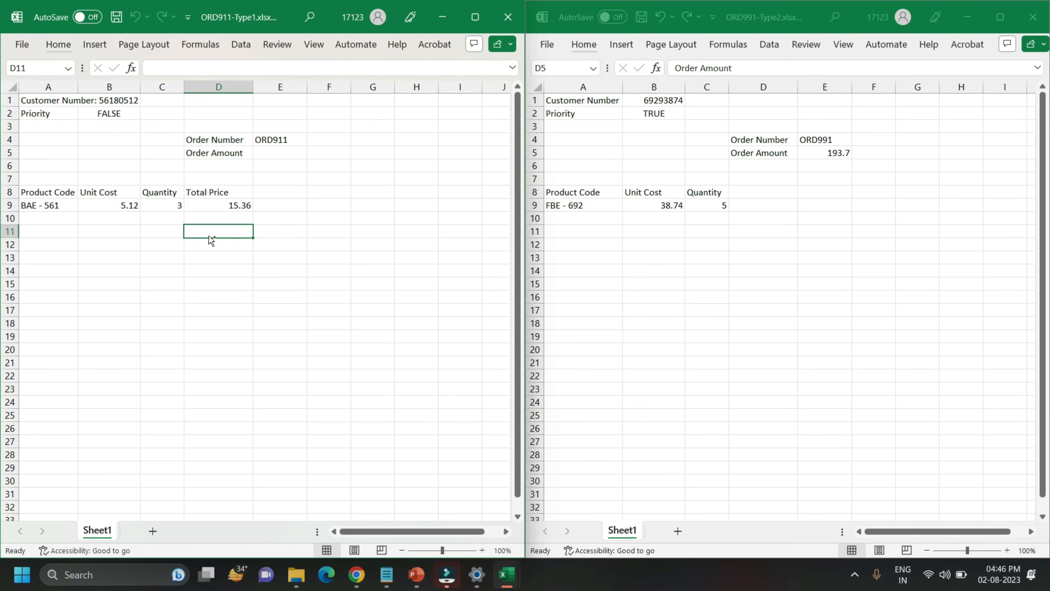
key(ctrl+a)
key(ctrl+c)
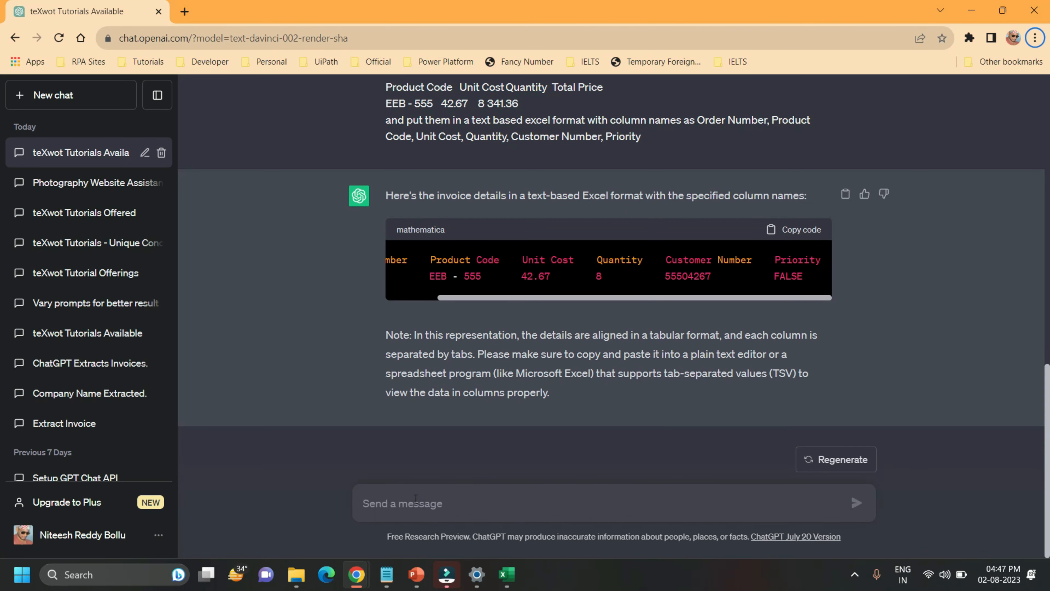
Switch to ChatGPT, begin a new message with "Extract invoice details from" and paste the copied Type1 order data after it
click(416, 500)
text(Extract)
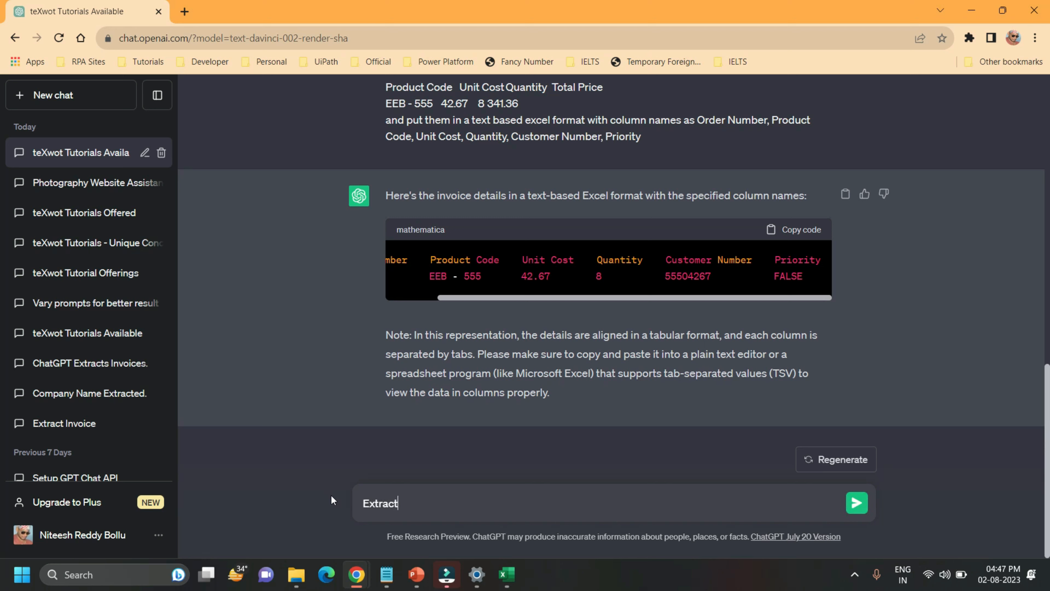
text( invoice details from:)
key(ctrl+v)
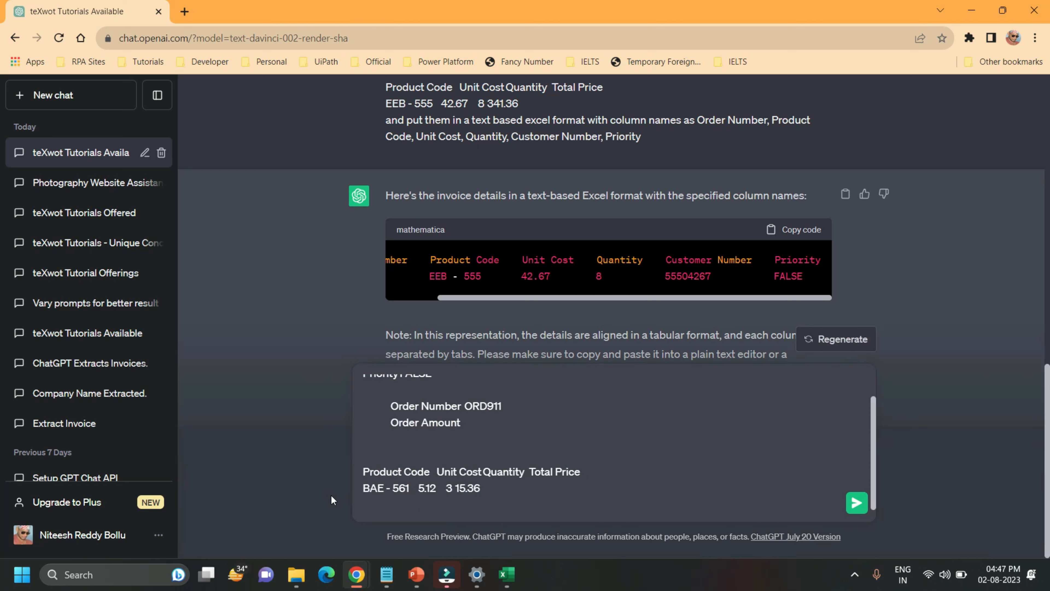
Append "and put them in a text based excel format with column names as Order Number, Product Code, Unit Cost, Quantity, Customer Number, Priority."
text(and put them in a text b)
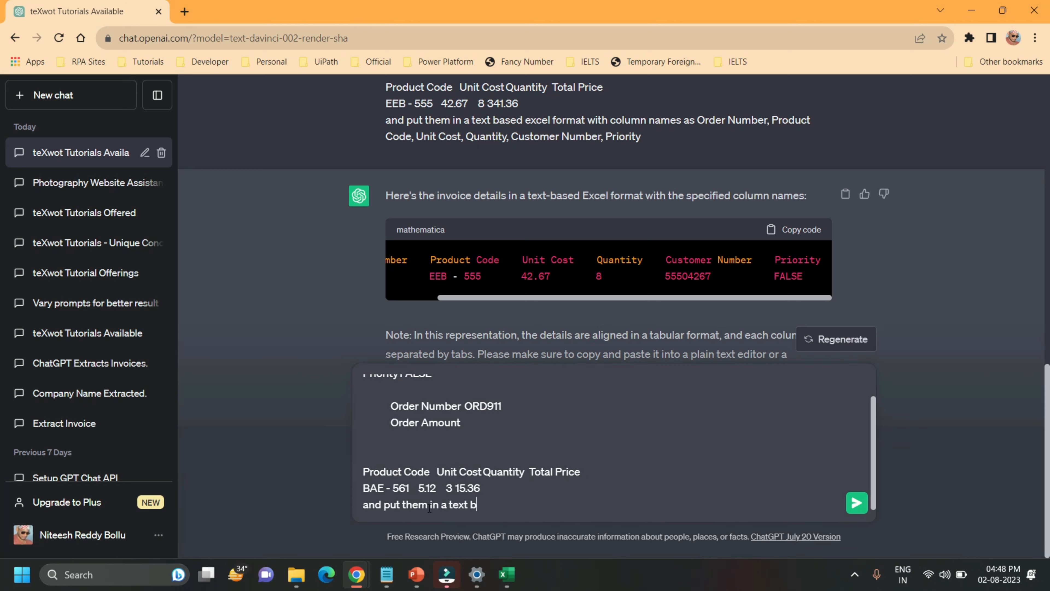
text(ased excel format with )
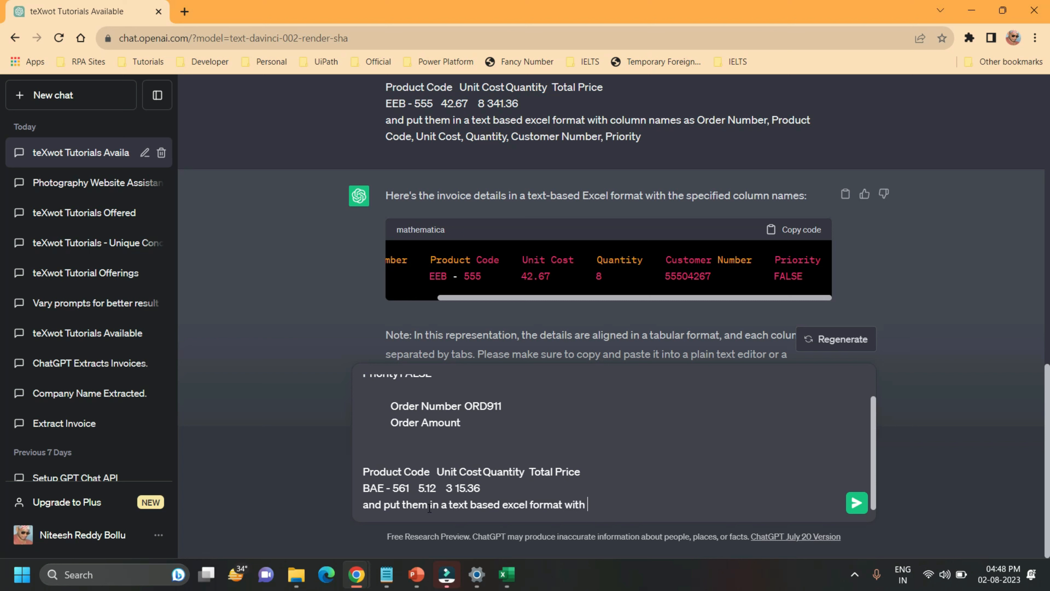
text(columns names as)
click(626, 505)
key(BackSpace)
click(685, 506)
text(Order Num)
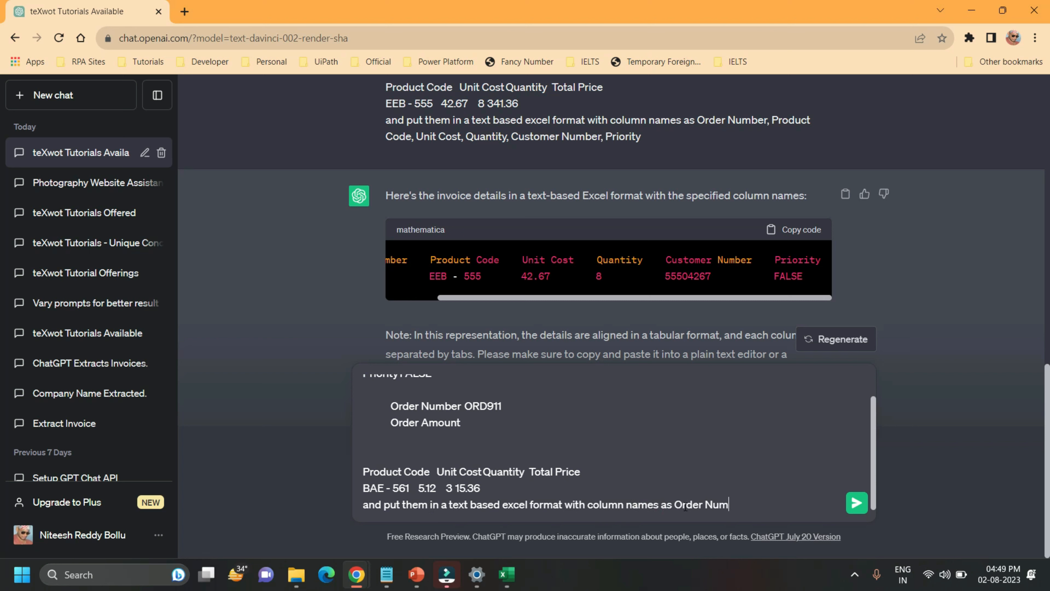
text(ber, Product Code, Unit Cost)
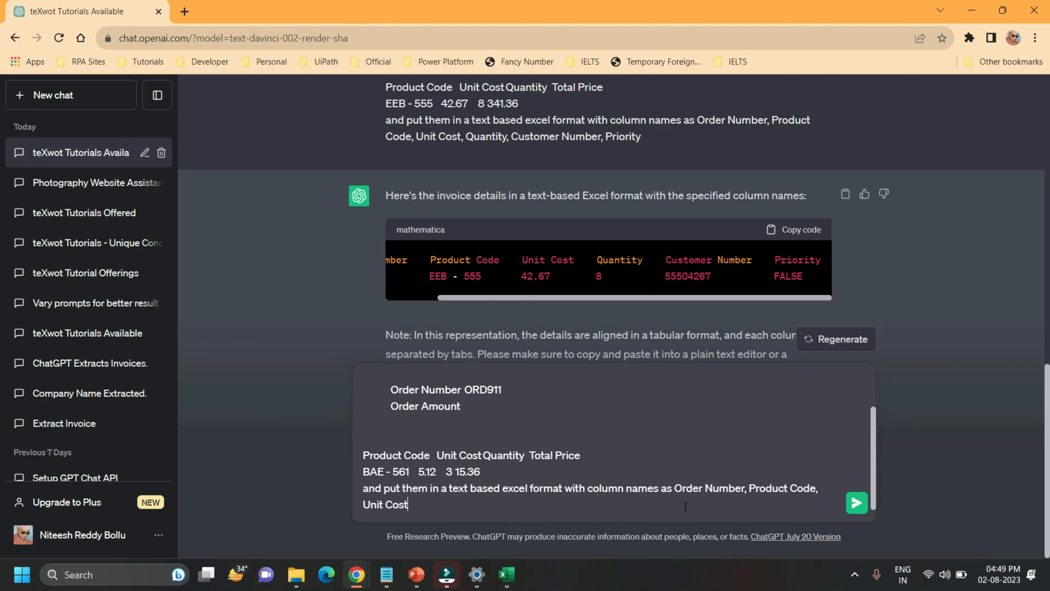
text(, Quantity, Customer Number,)
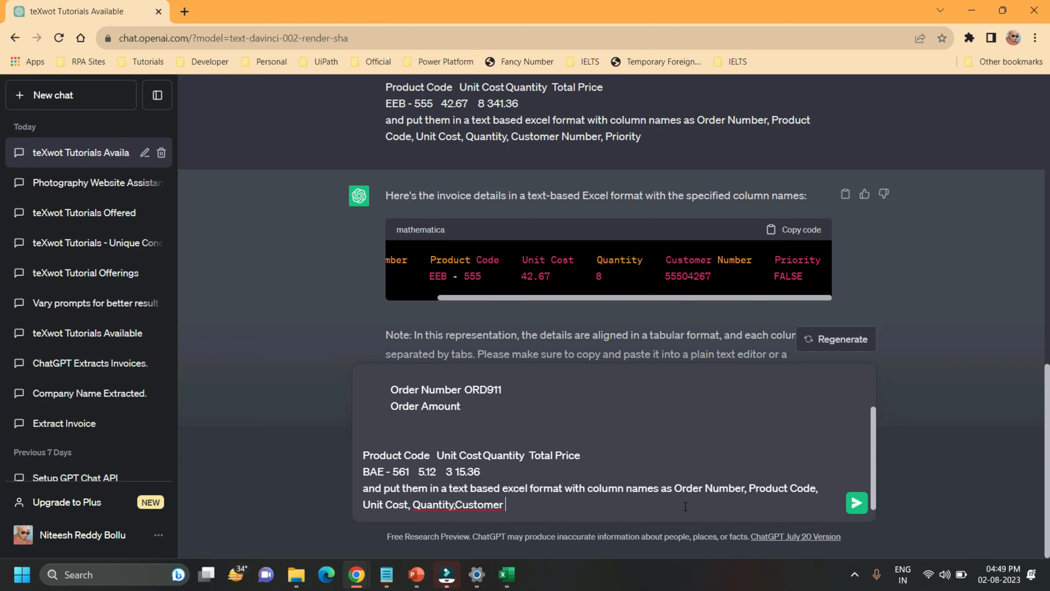
text( Priority)
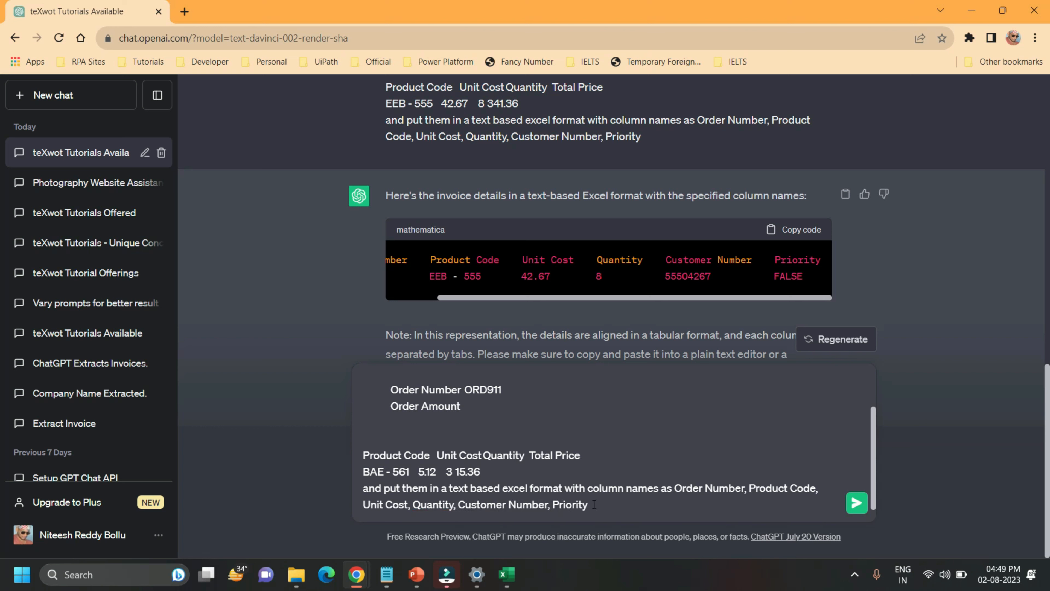
text(. Extract the total price separat)
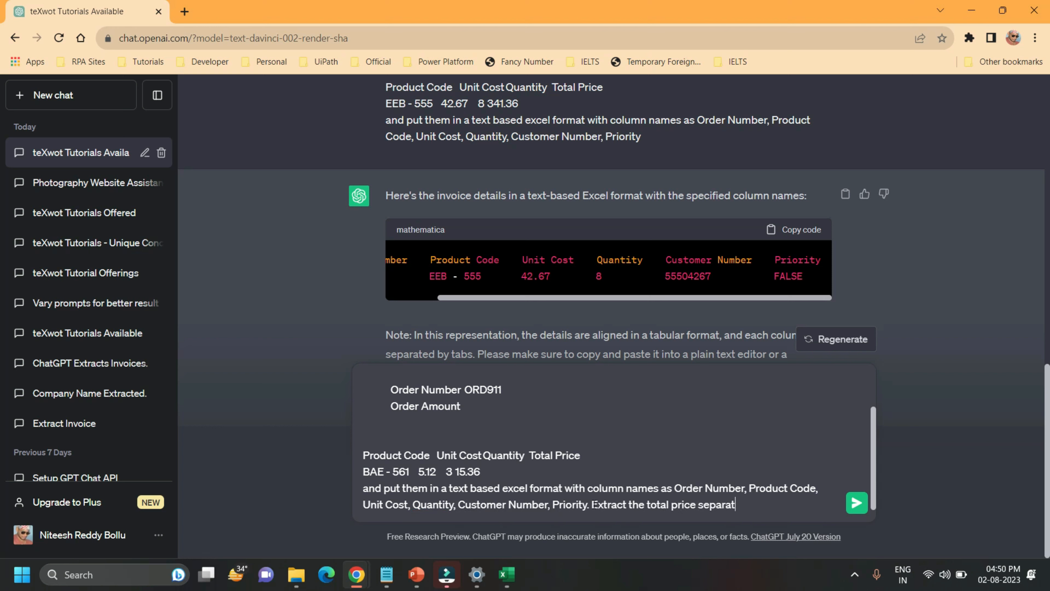
text(ely as a string considering the )
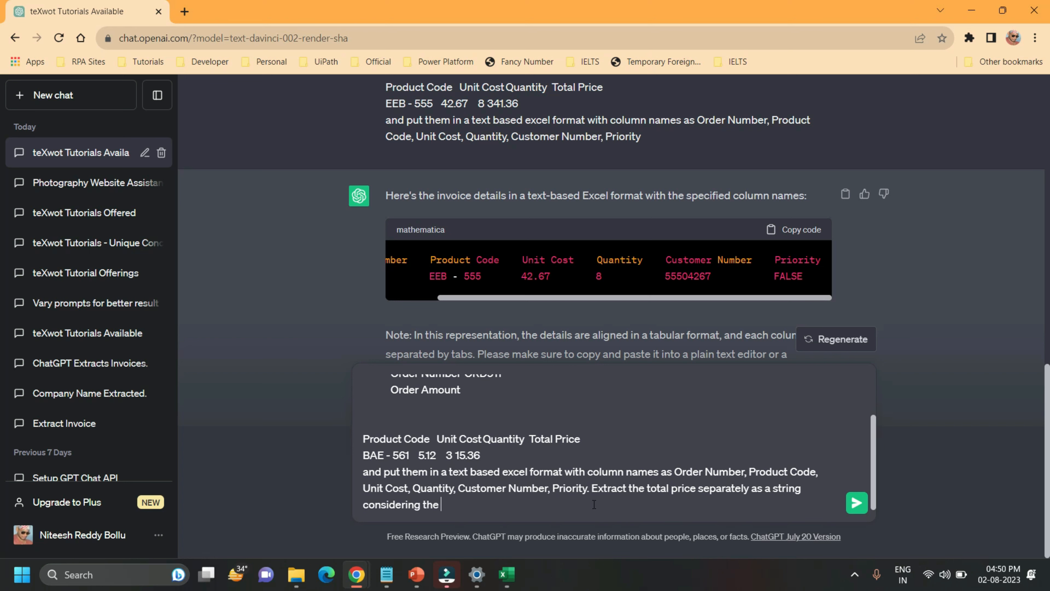
text(fields total price and order a)
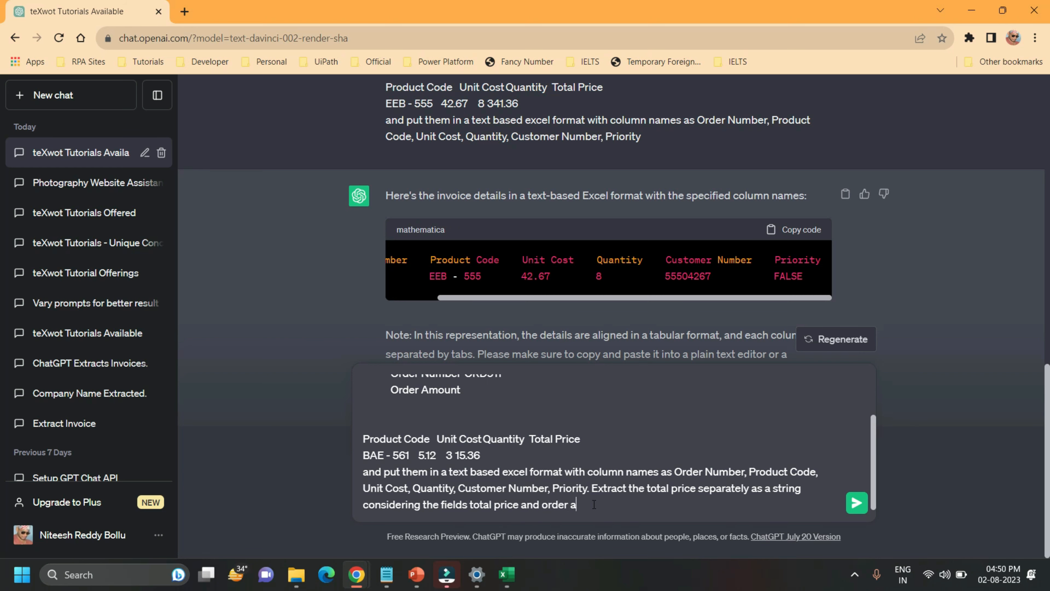
text(mount as same.)
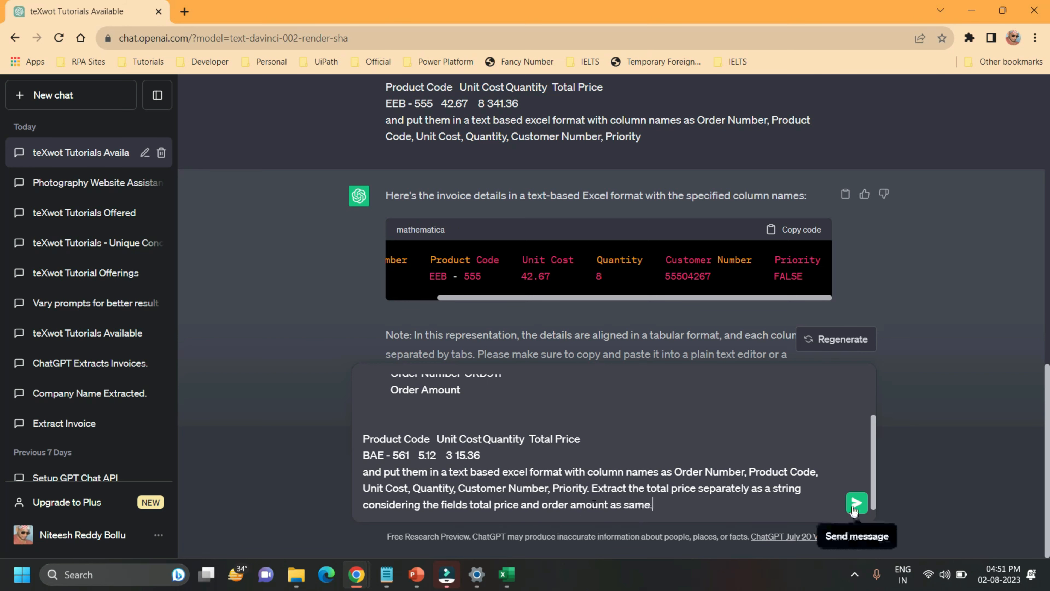
Add "Extract the total price separately as a string considering the fields total price and order amount as same." and send the message
click(855, 502)
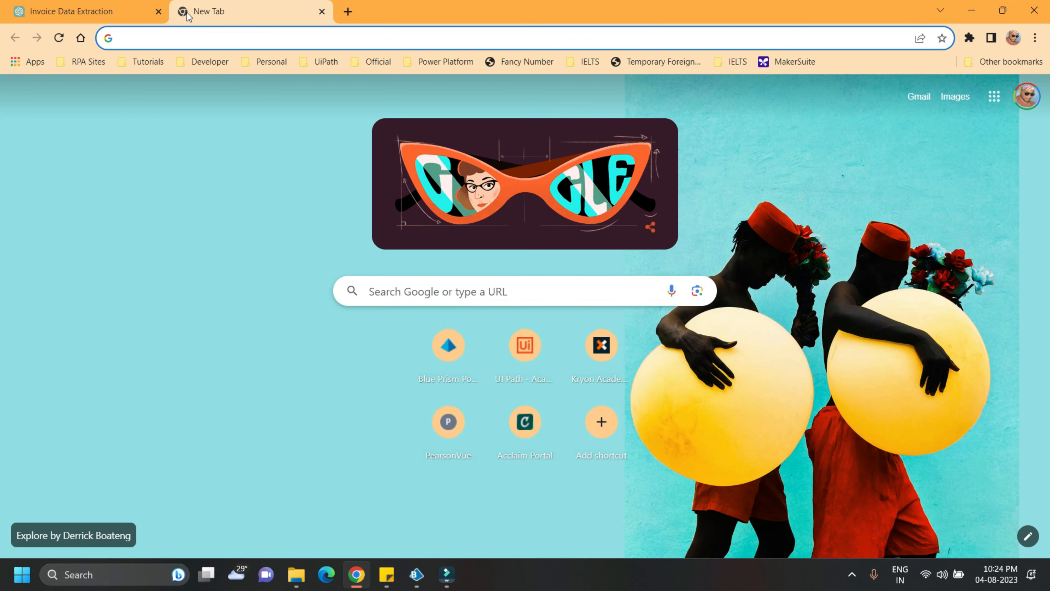
Go to platform.openai.com in the new browser tab and open the account's API keys page
text(platform)
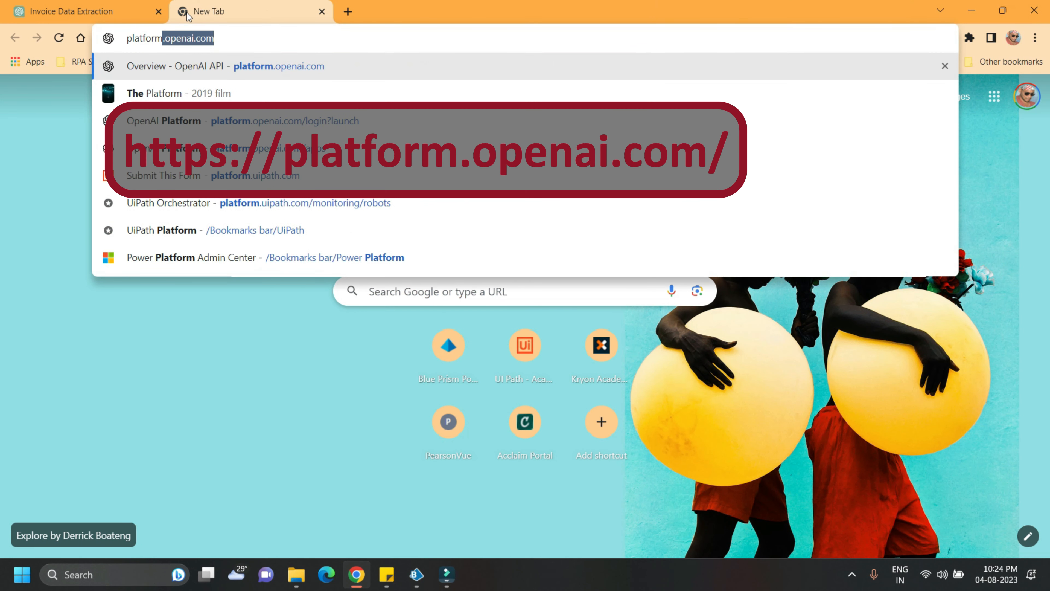
text(.openai)
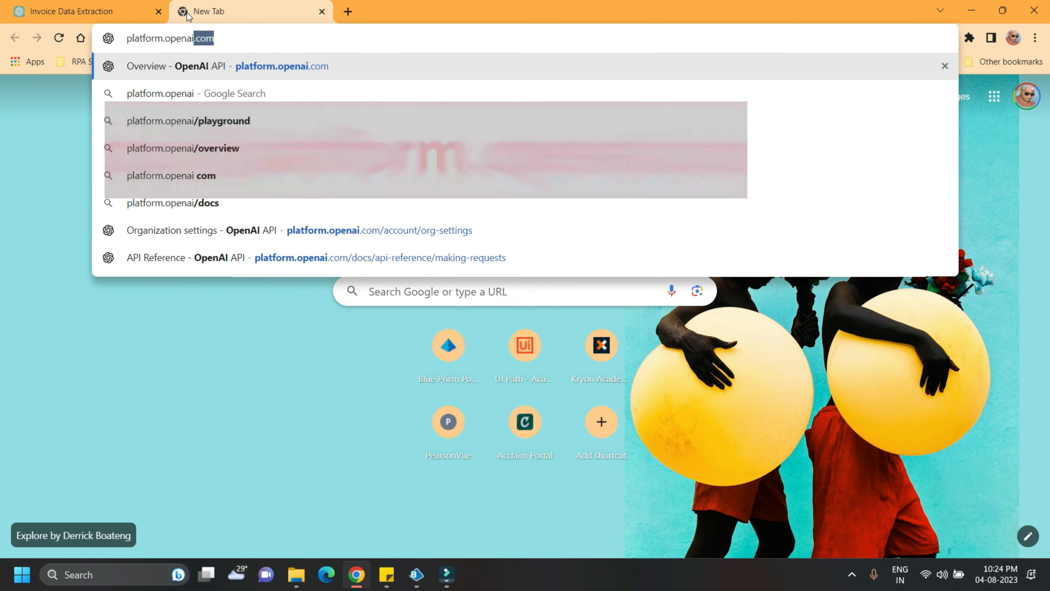
text(.com)
key(Return)
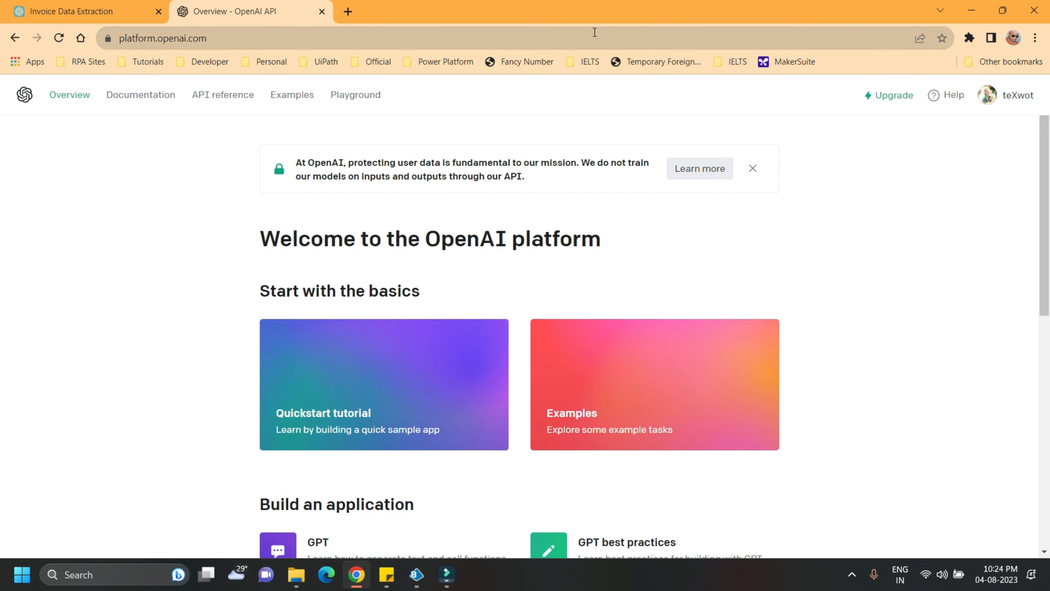
click(998, 91)
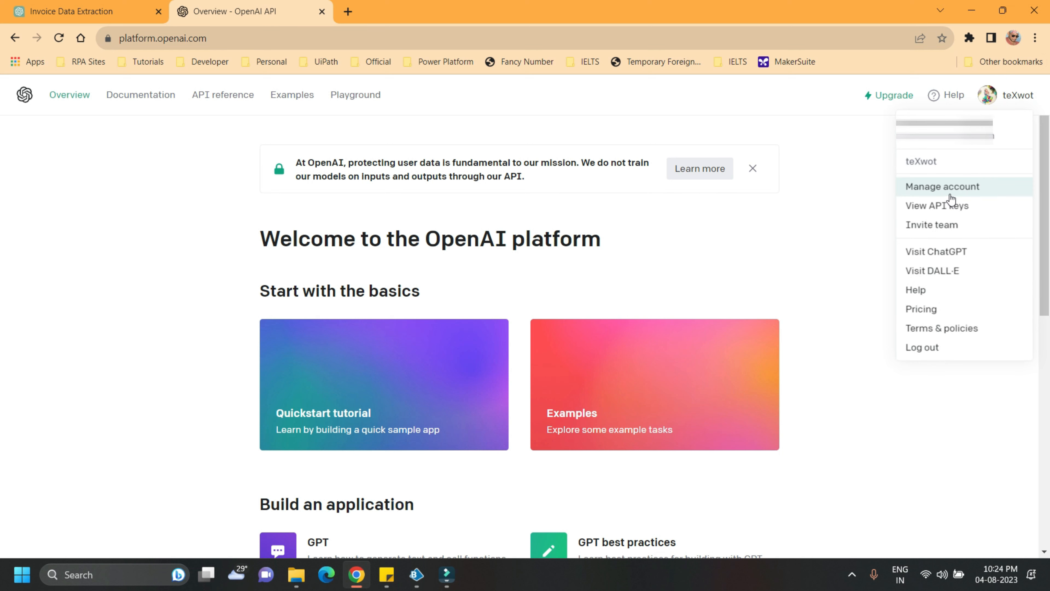
click(949, 204)
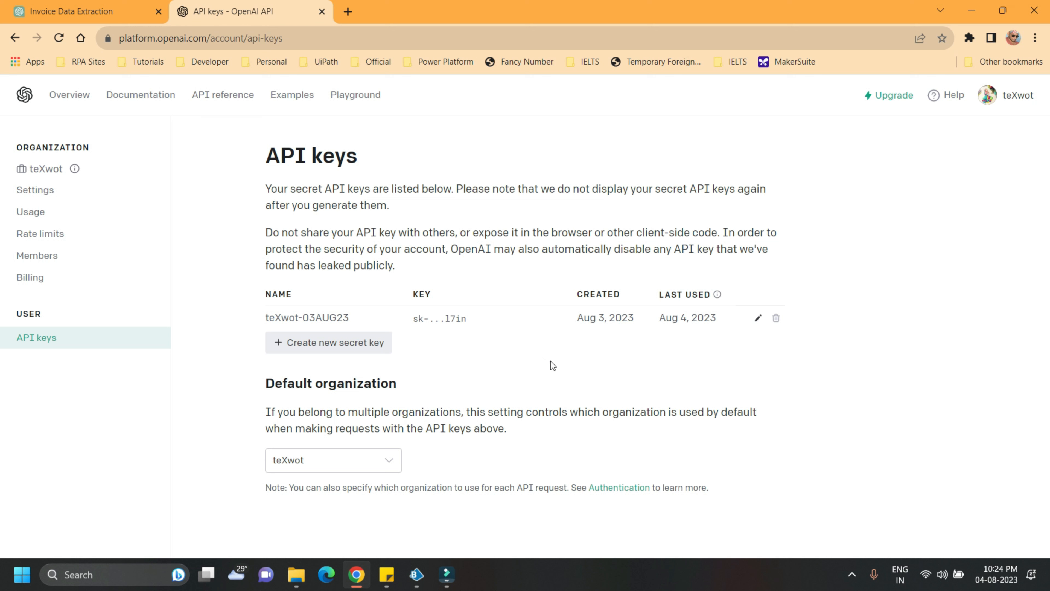
Create a new secret key named "Test key", copy the generated key and close the dialog
click(358, 347)
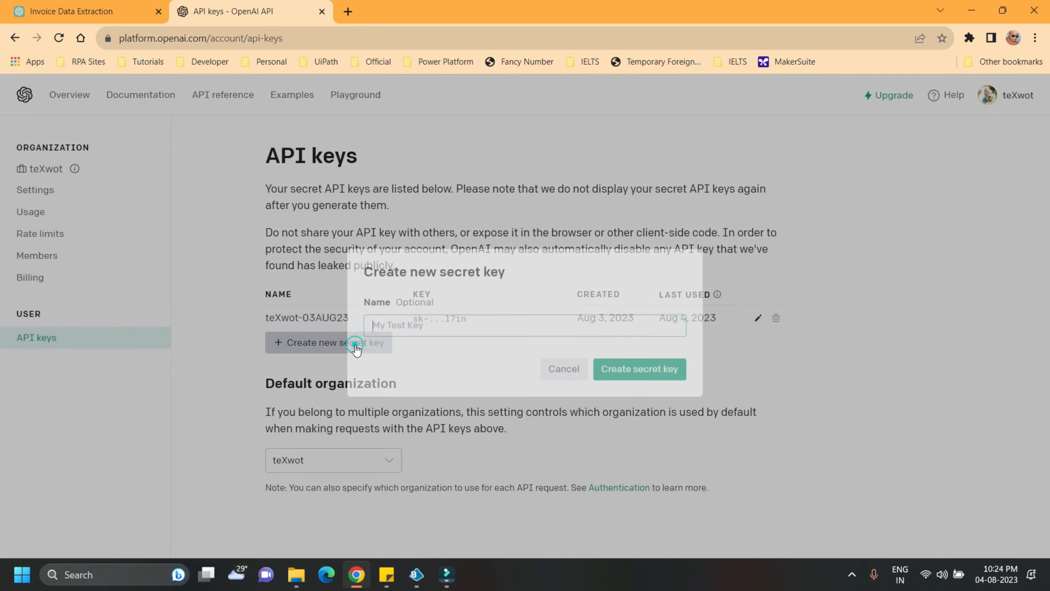
text(Te)
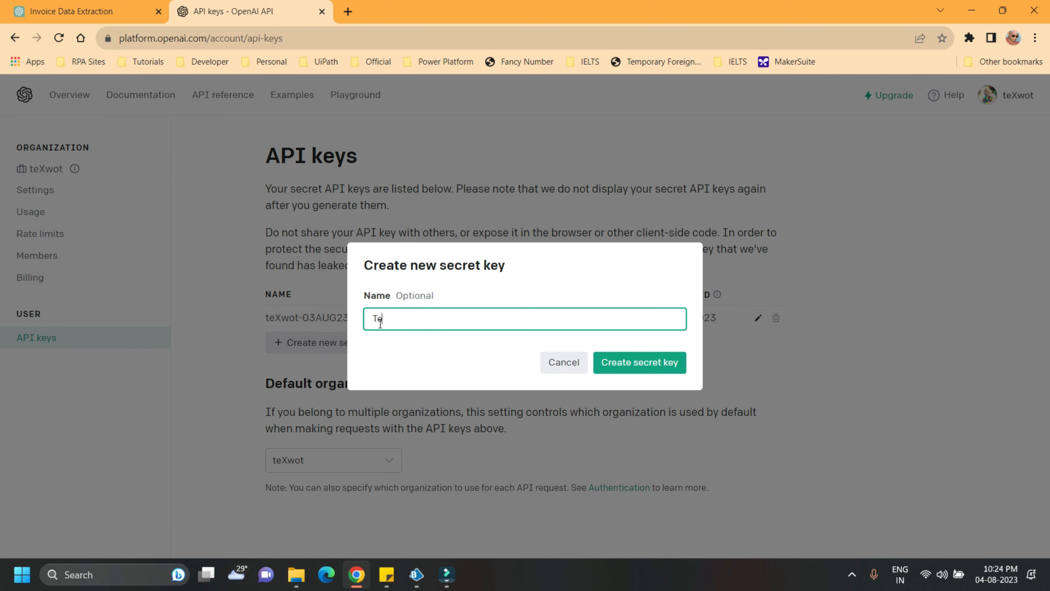
text(st key)
click(657, 363)
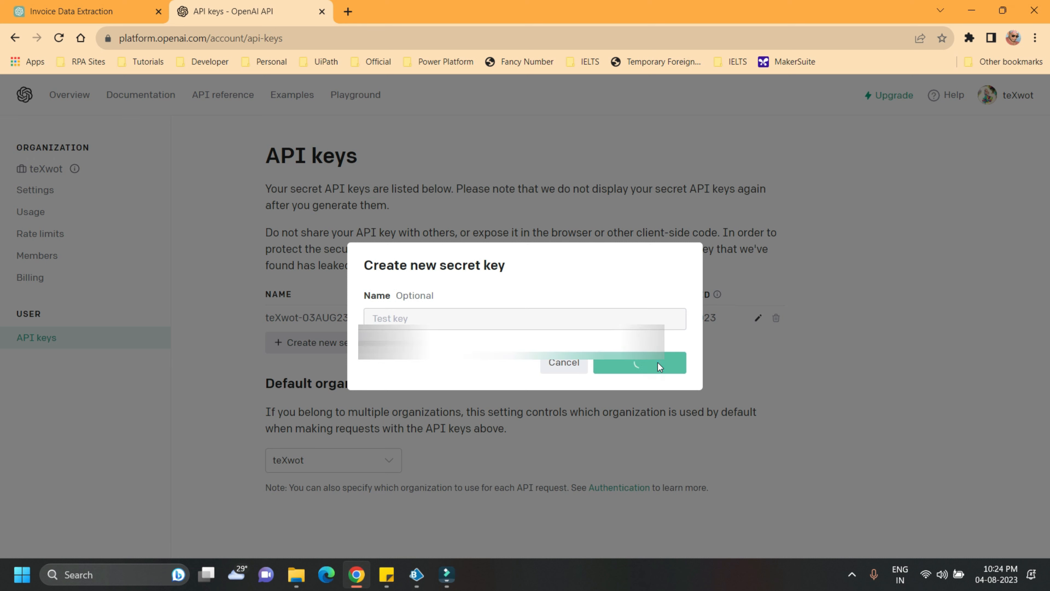
click(673, 338)
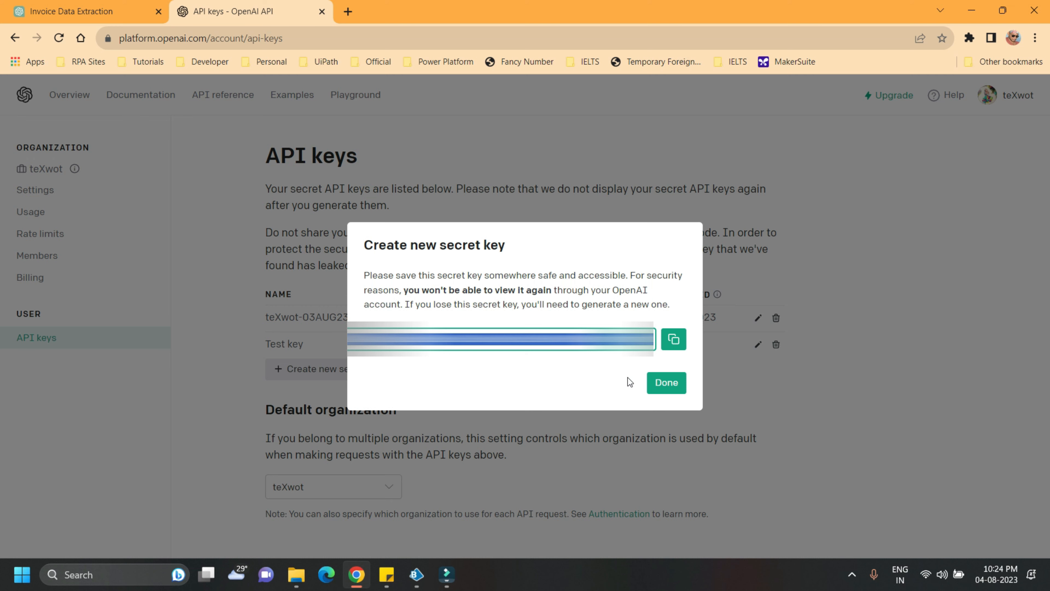
click(666, 383)
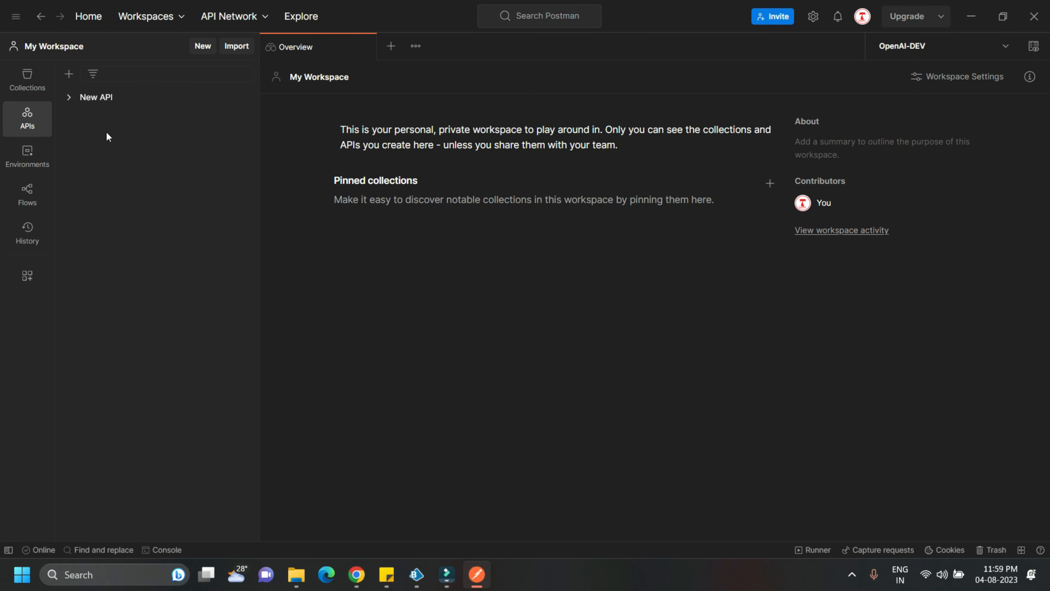
Switch to Postman, show the workspace's collections and create a new HTTP request
click(29, 89)
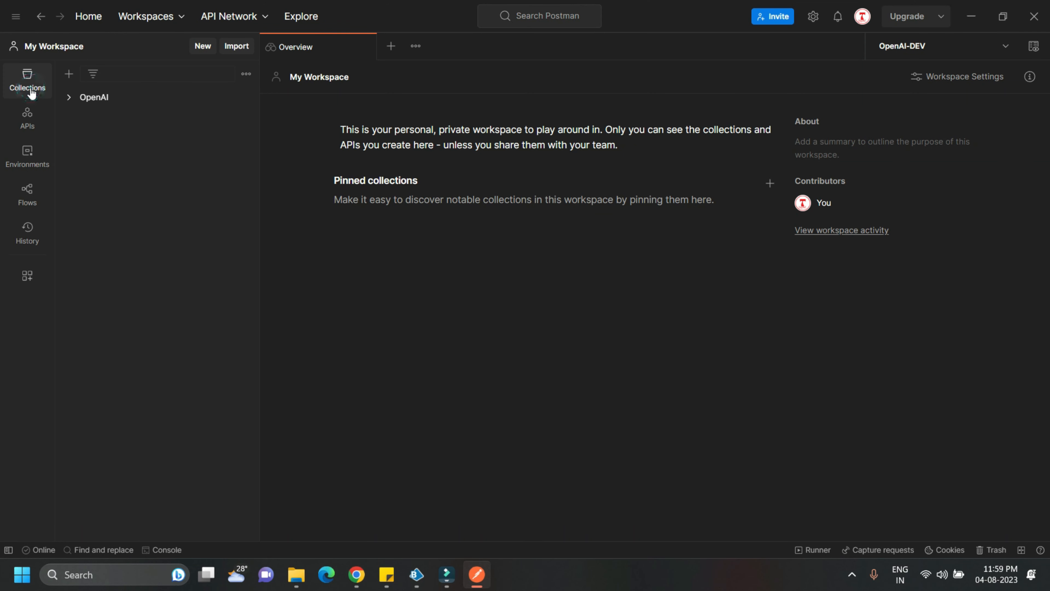
click(202, 48)
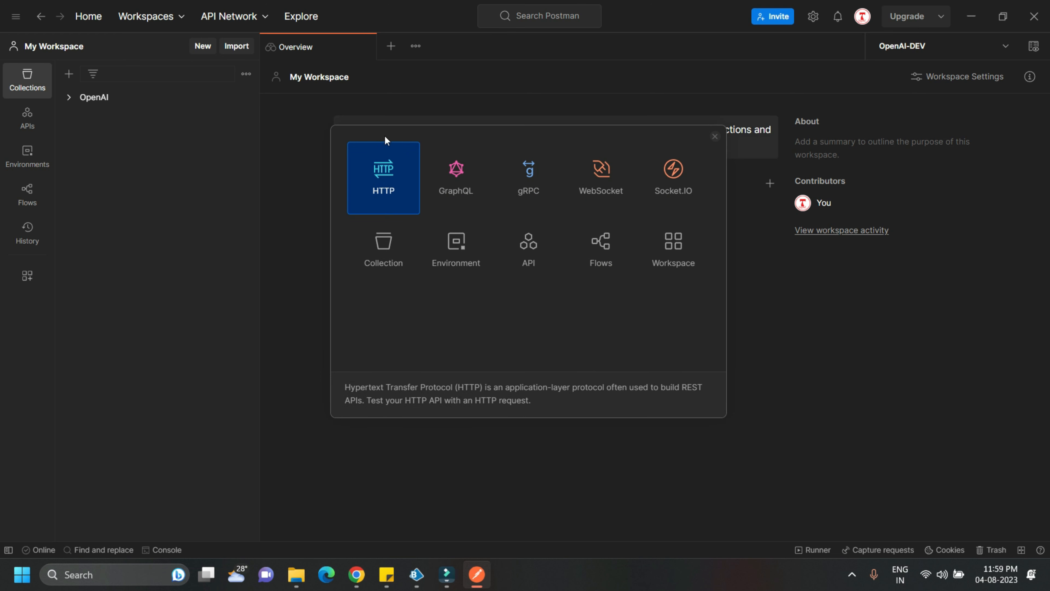
double_click(377, 177)
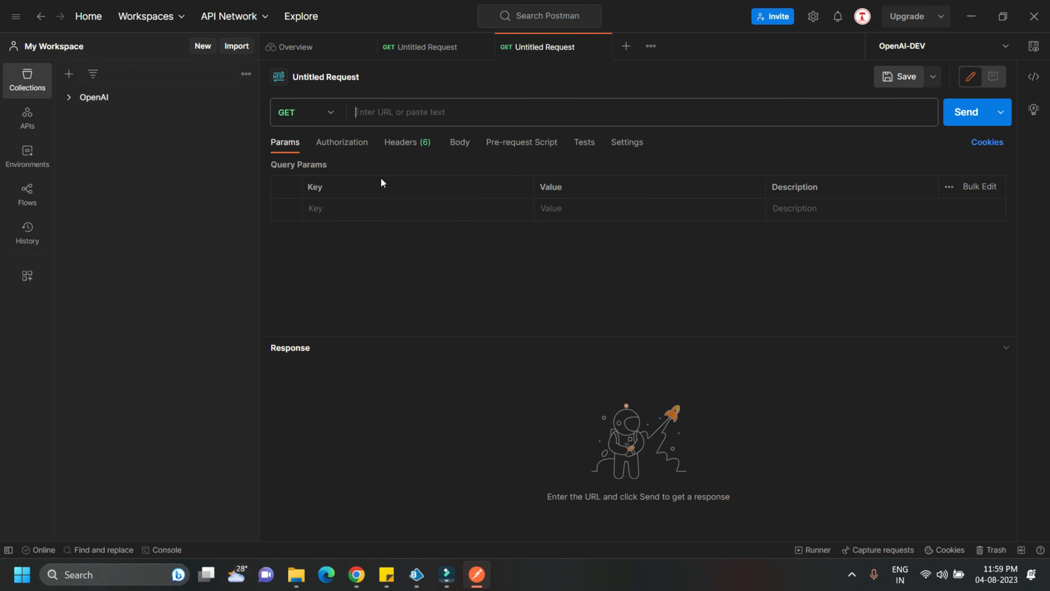
click(330, 112)
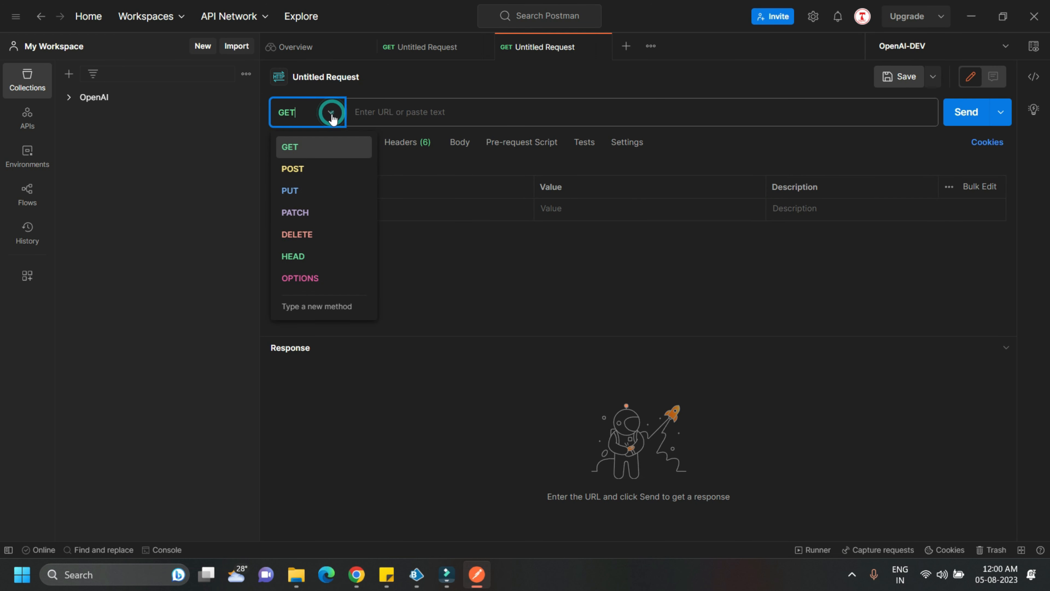
click(304, 169)
click(388, 116)
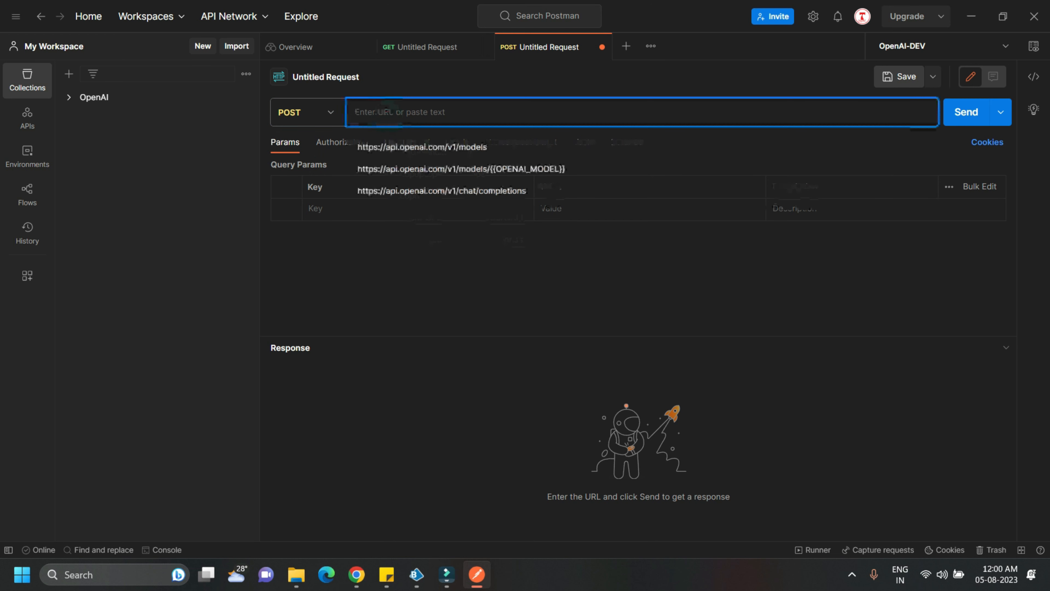
key(ctrl+v)
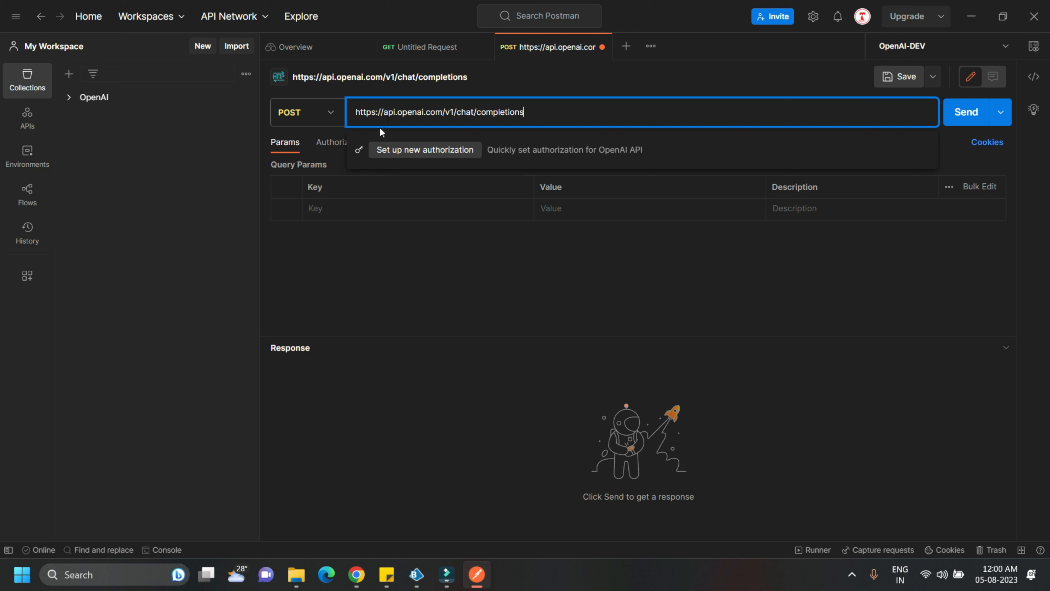
Set the request's authorization type to Bearer Token and paste the API key as the token
click(323, 148)
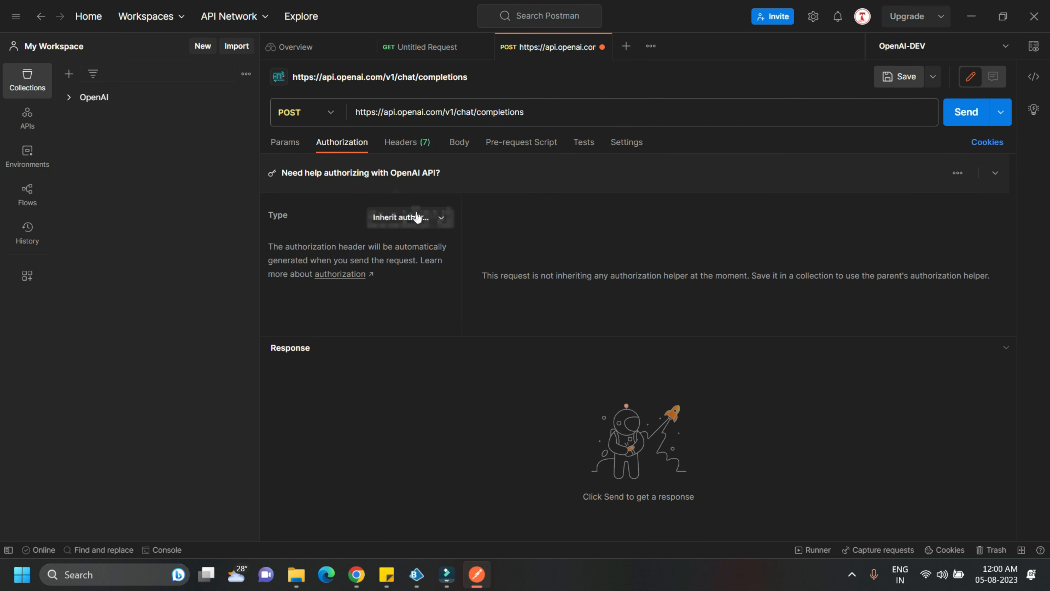
click(428, 217)
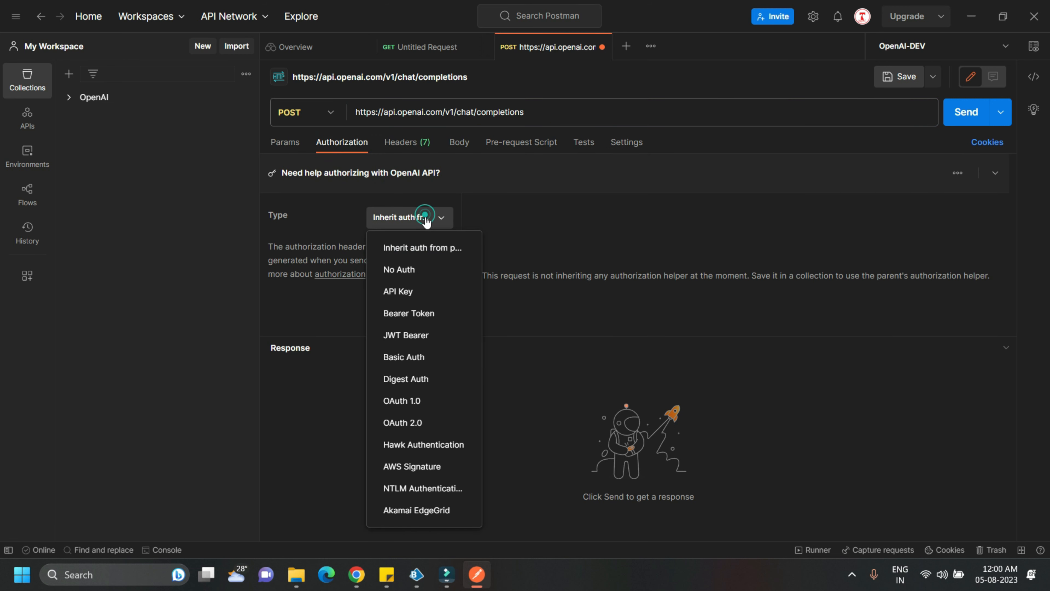
click(410, 313)
click(699, 273)
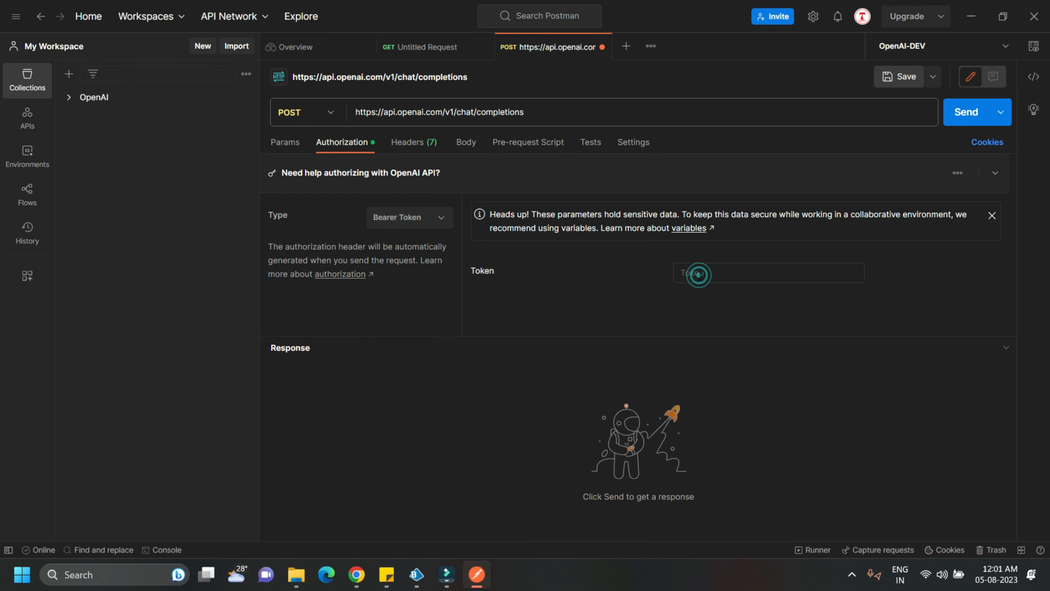
key(ctrl+v)
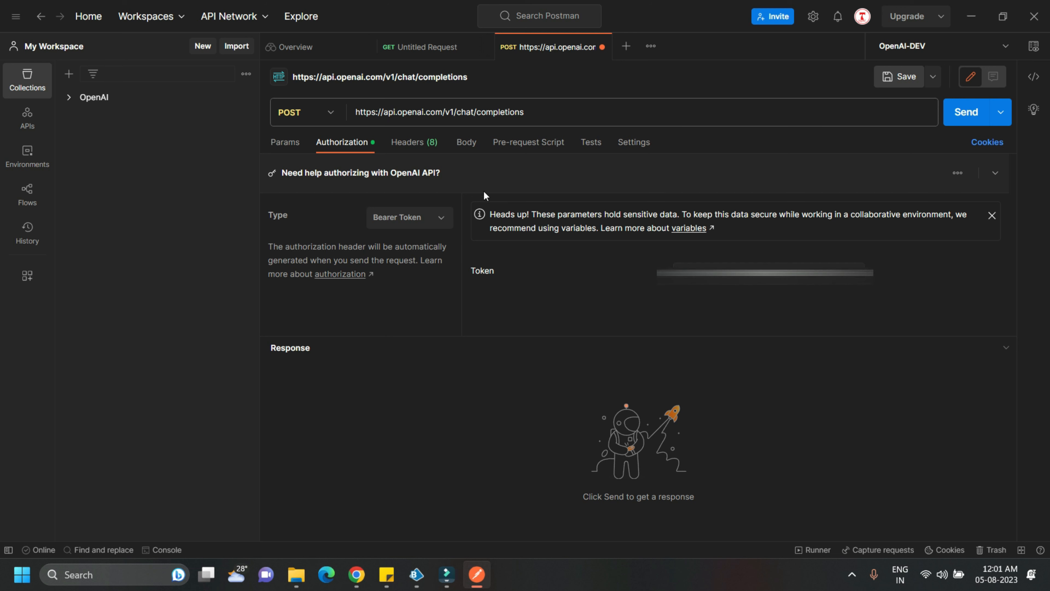
Set the request body to raw JSON and paste a user message asking to extract only the company name, with temperature 0.2
click(466, 142)
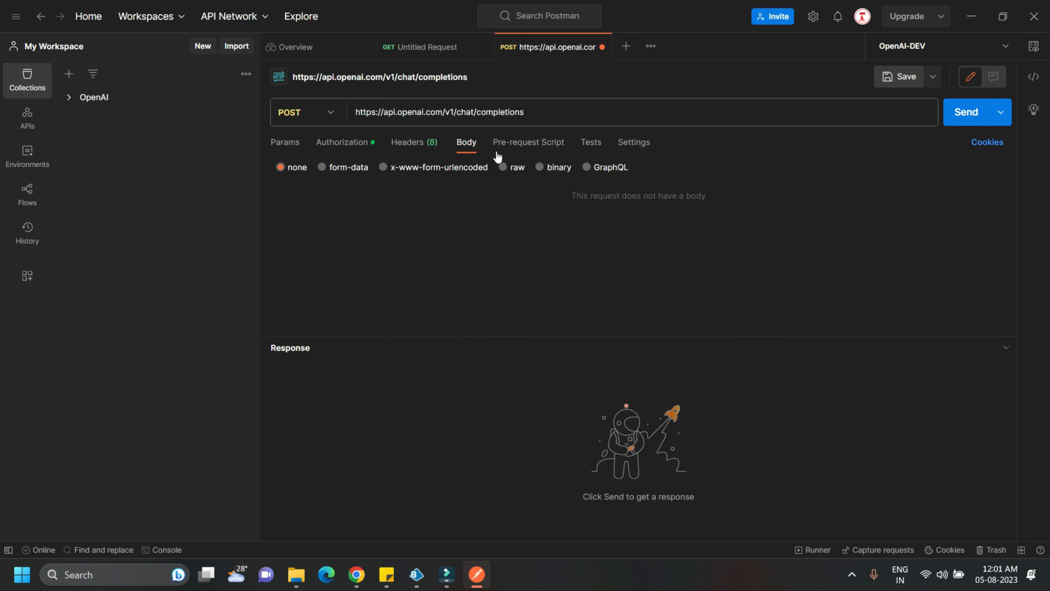
click(503, 166)
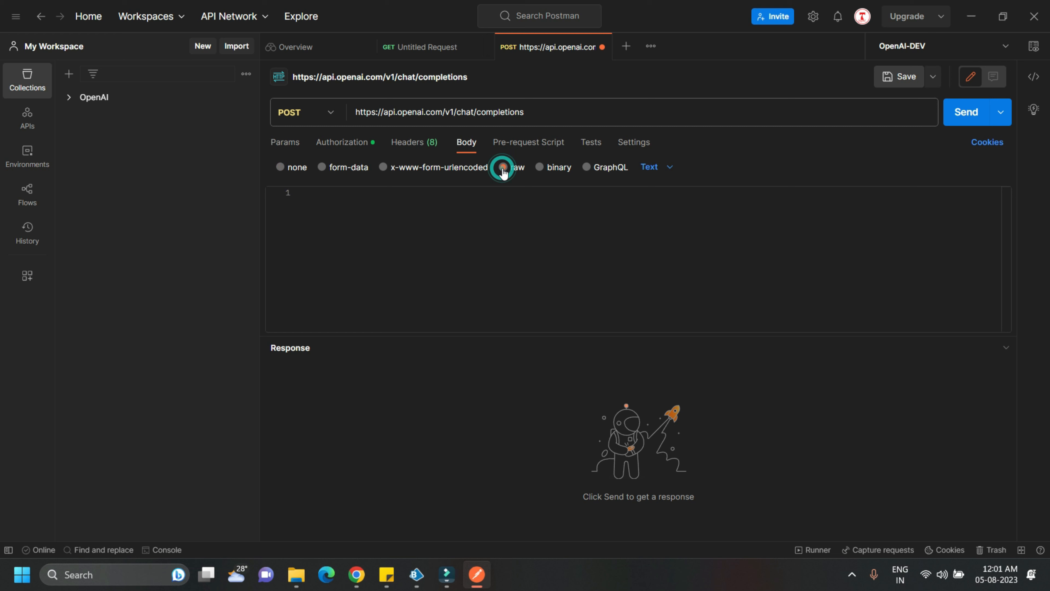
click(661, 166)
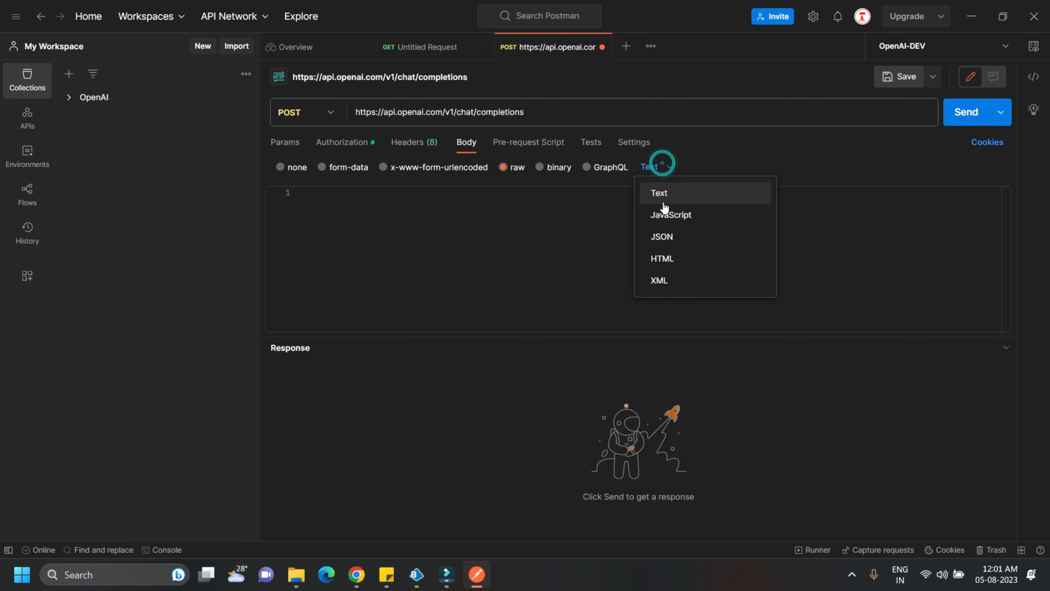
click(662, 237)
click(373, 221)
key(ctrl+v)
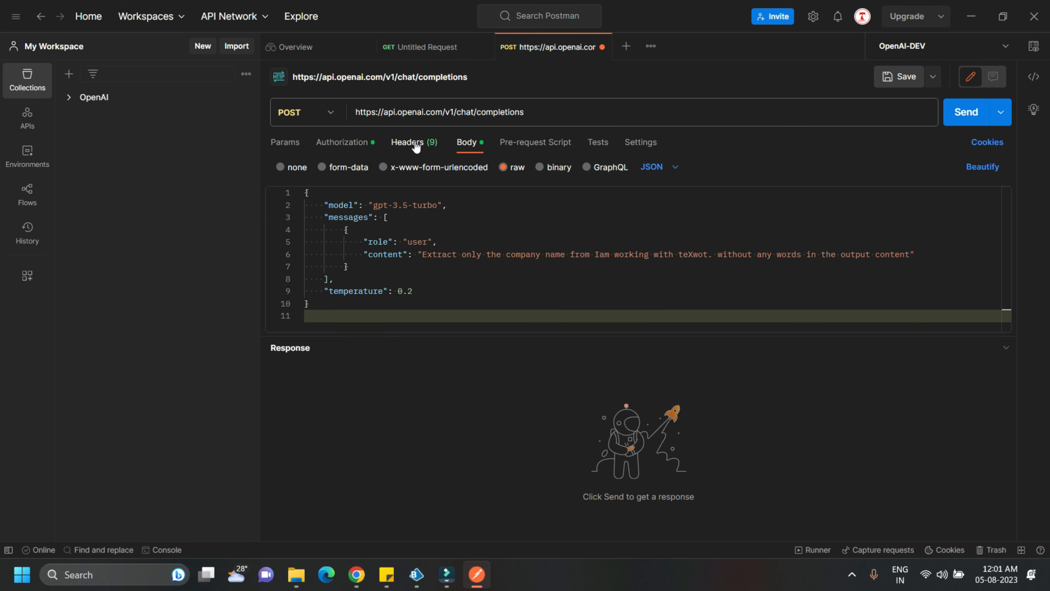
Reveal the request's hidden auto-generated headers and review their keys and values
click(415, 146)
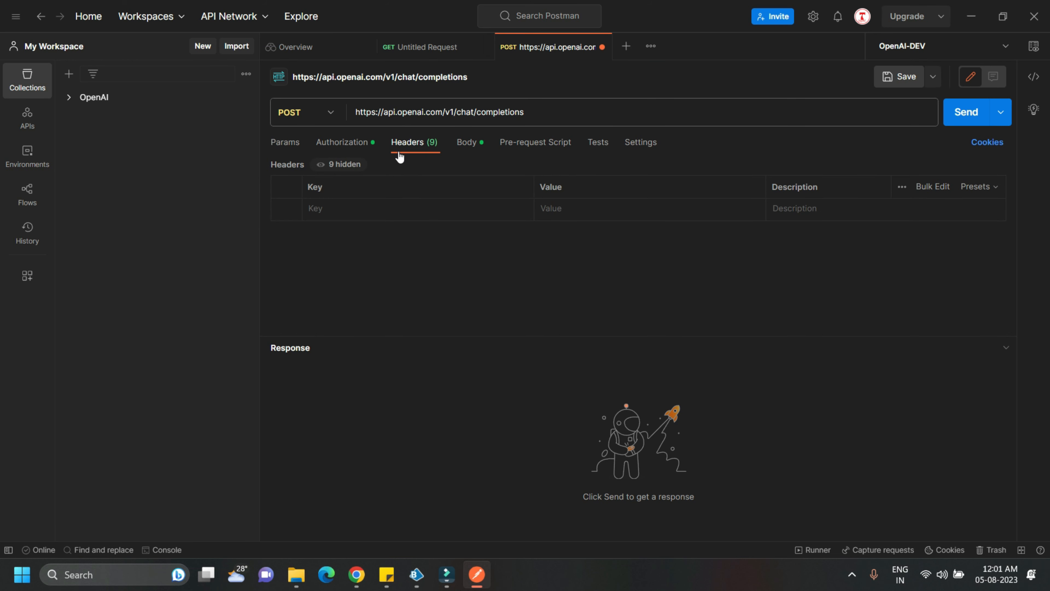
click(342, 164)
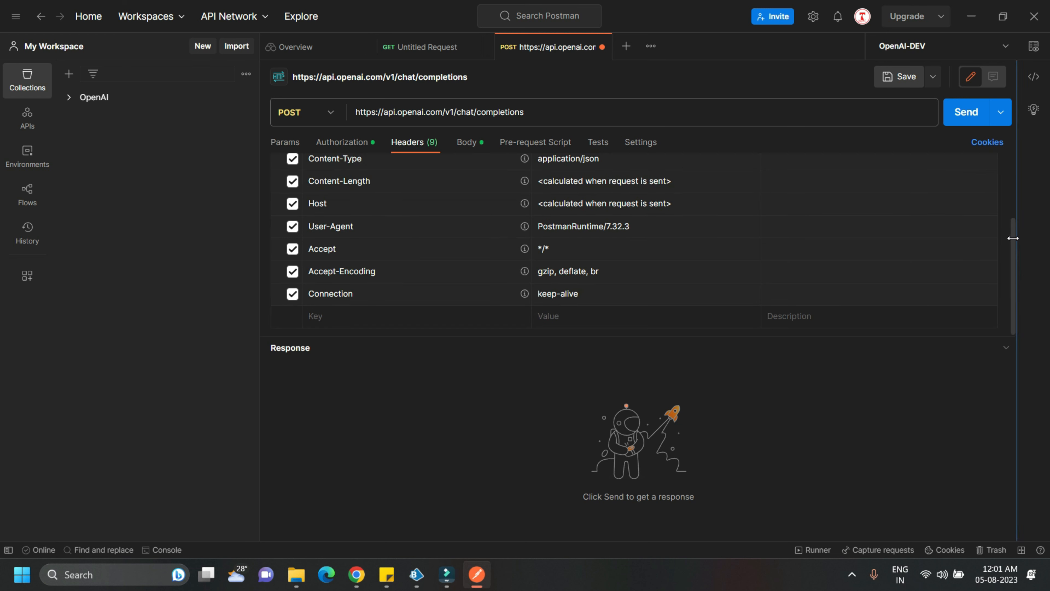
drag(1011, 237, 1007, 179)
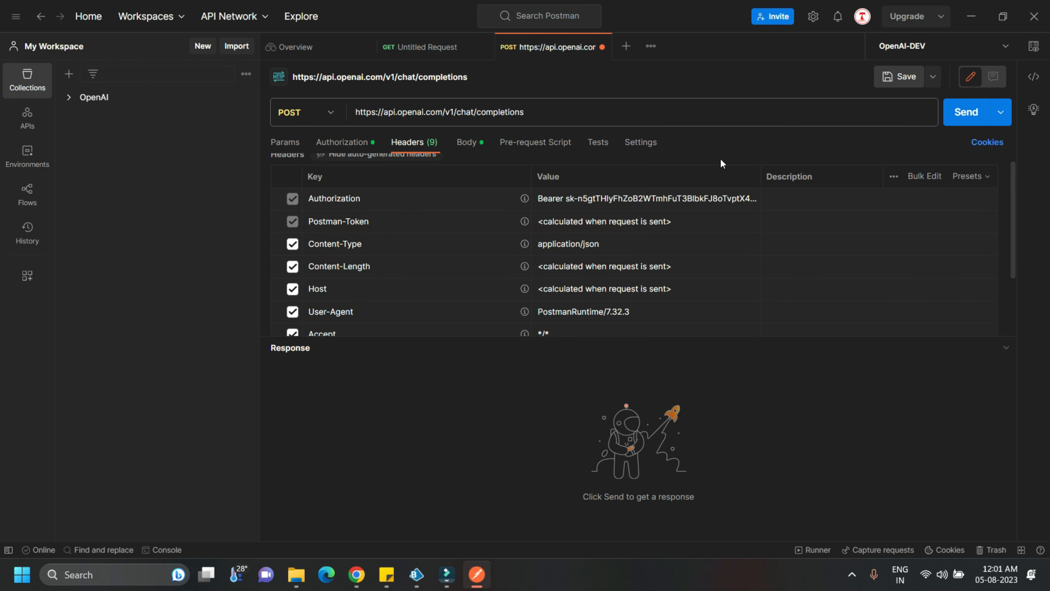
Send the chat completions request and examine the message content in the JSON response
click(965, 114)
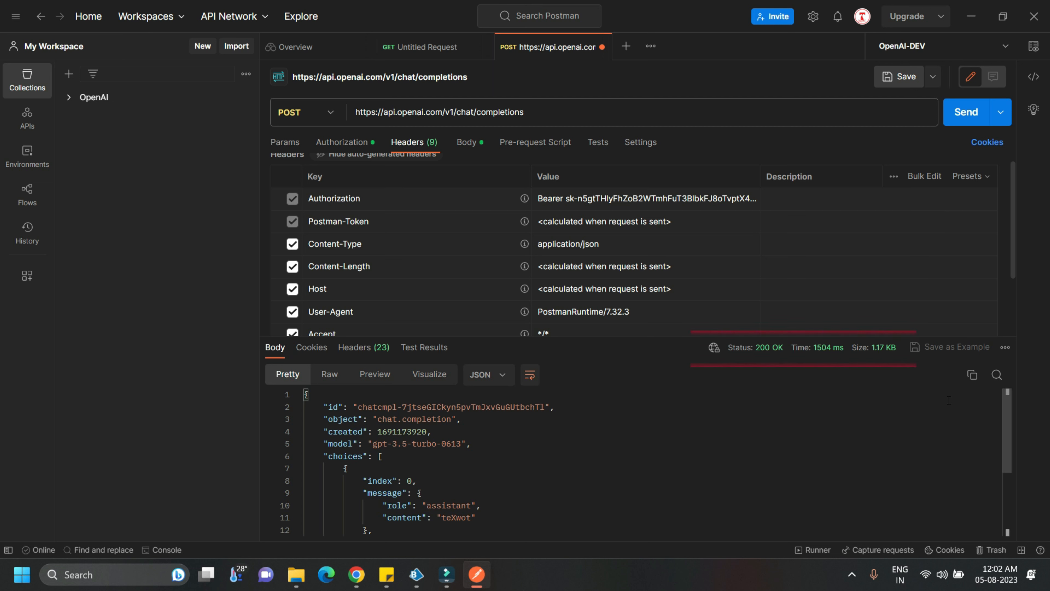
click(1004, 409)
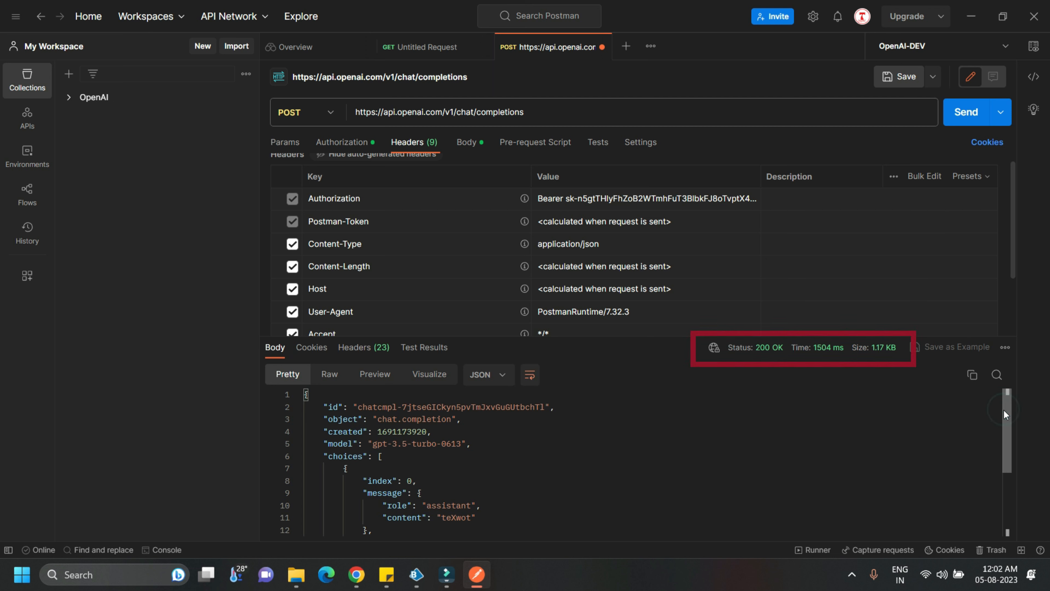
drag(1003, 410, 1003, 452)
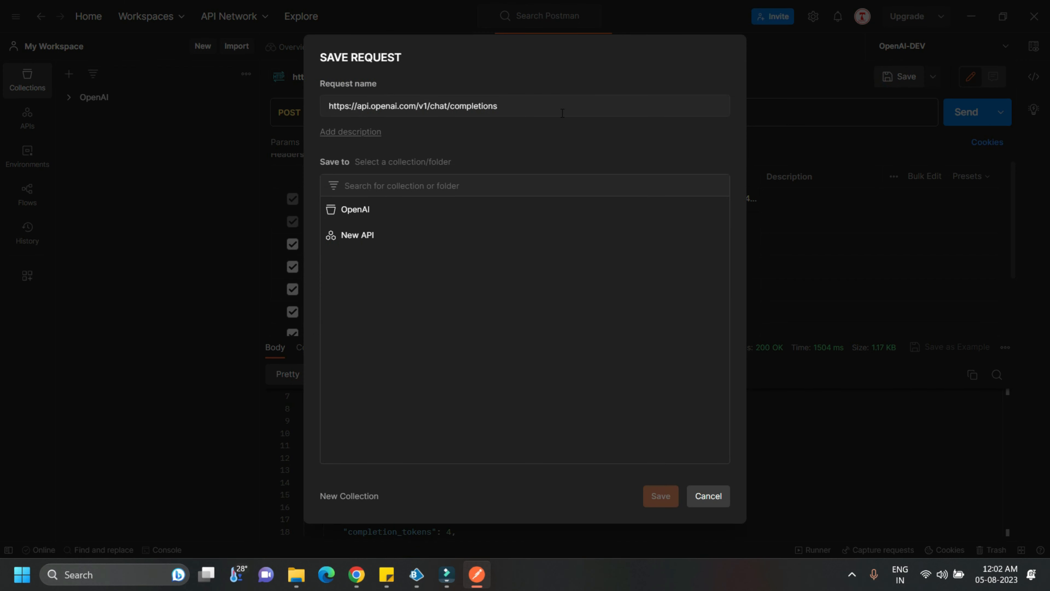
Save the request as "Test API" in the OpenAI collection
drag(562, 113, 318, 108)
text(Test API)
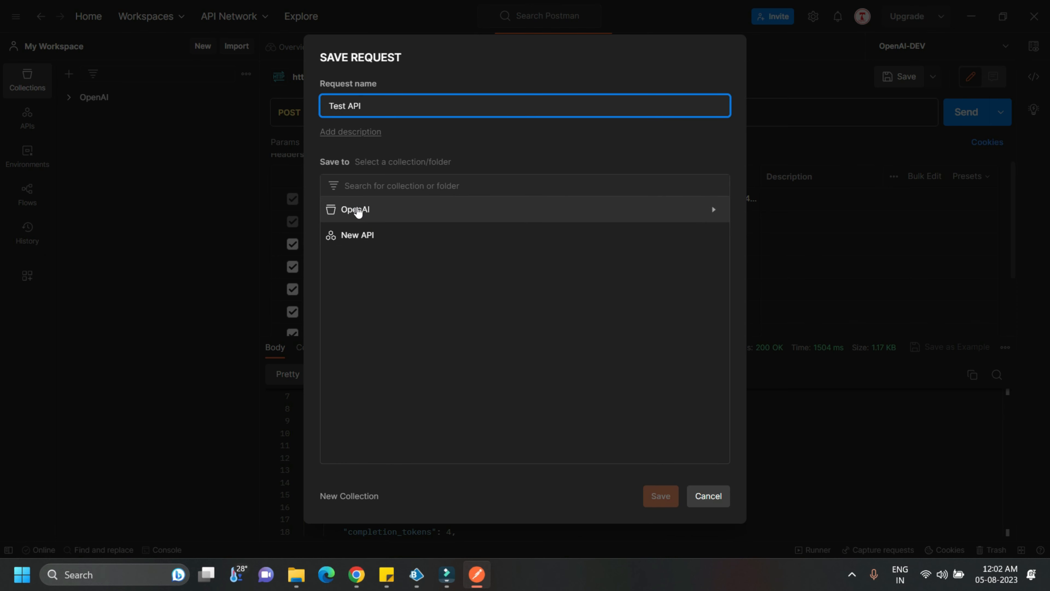
click(355, 209)
click(660, 495)
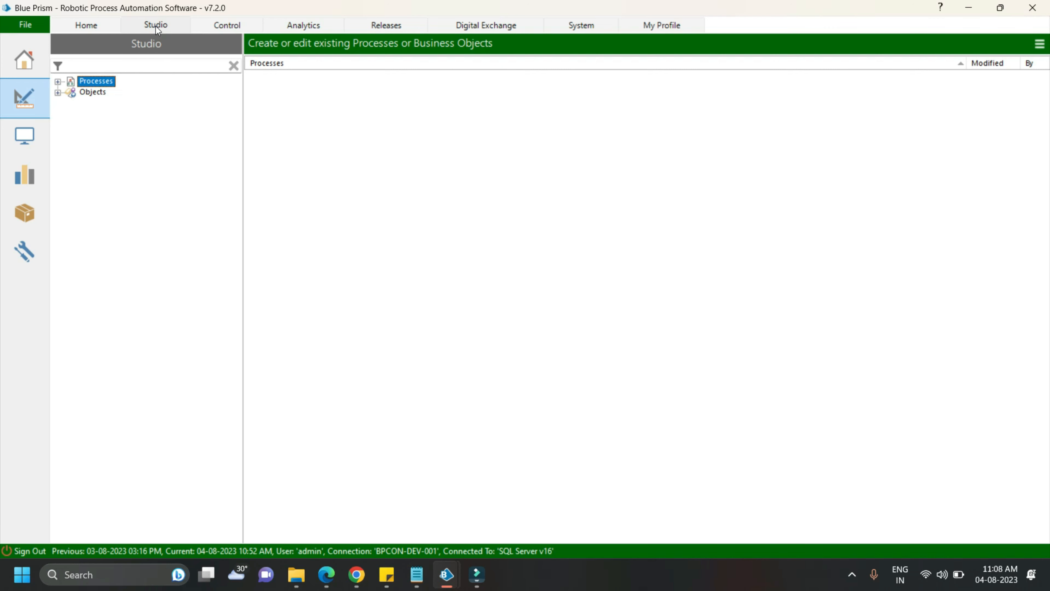
In Blue Prism Studio, create a business object named "OpenAI - API" in the OPenAI - API group and open it for editing
double_click(82, 93)
click(103, 186)
right_click(115, 167)
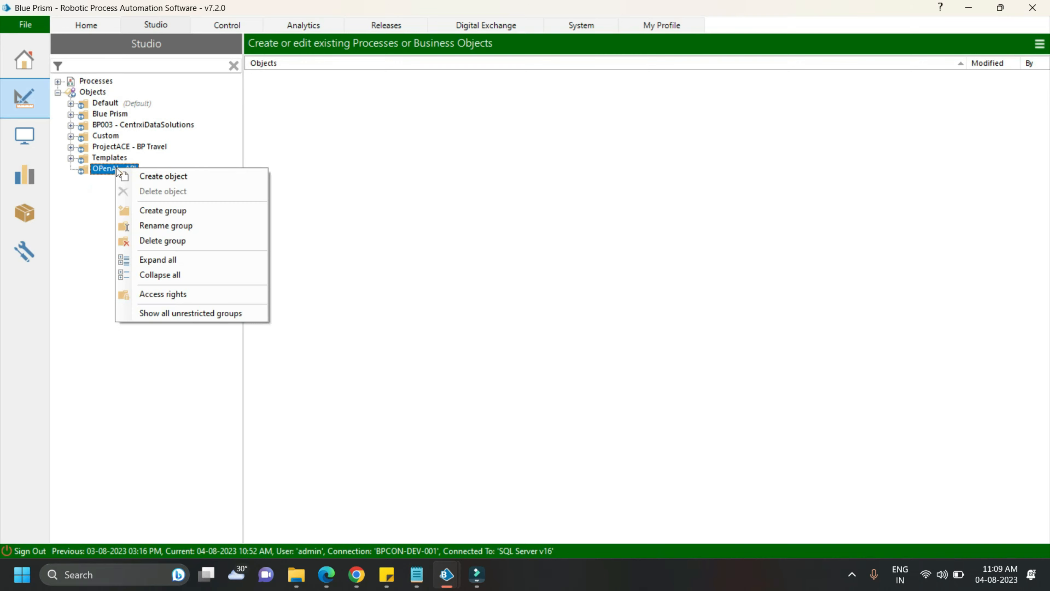
click(148, 178)
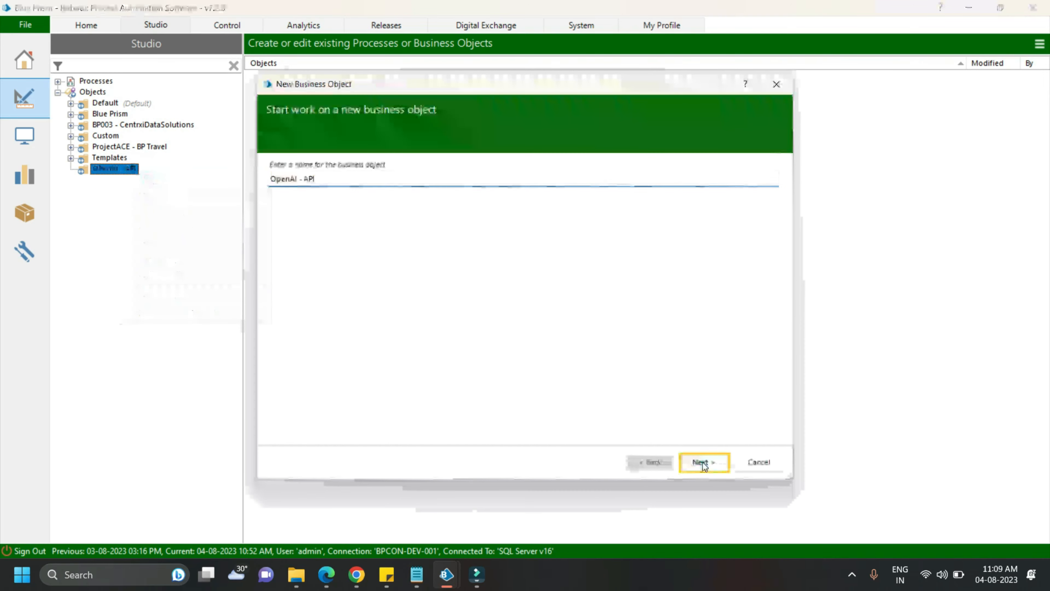
click(702, 462)
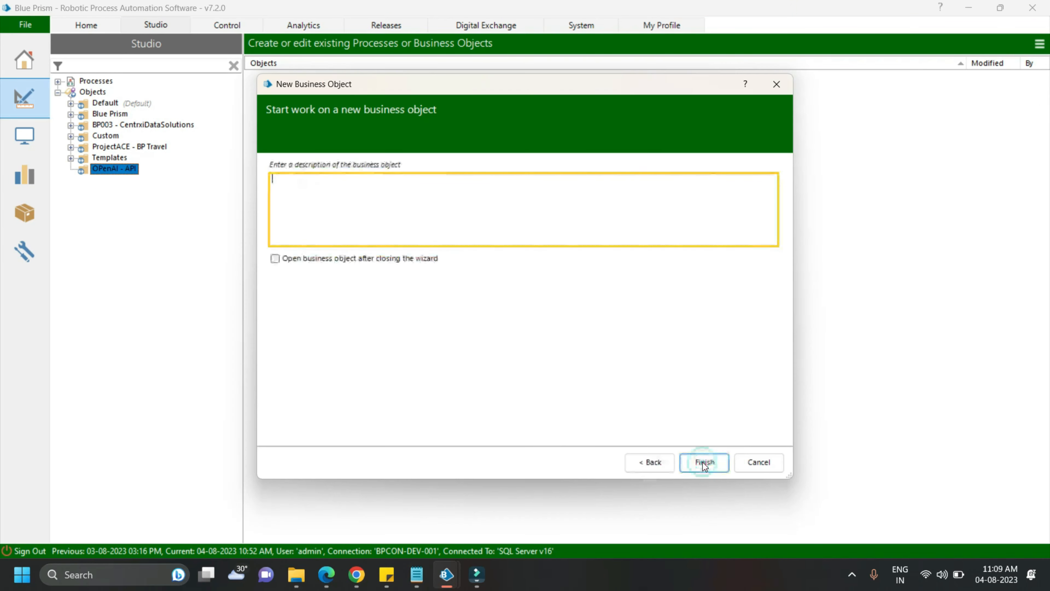
click(703, 462)
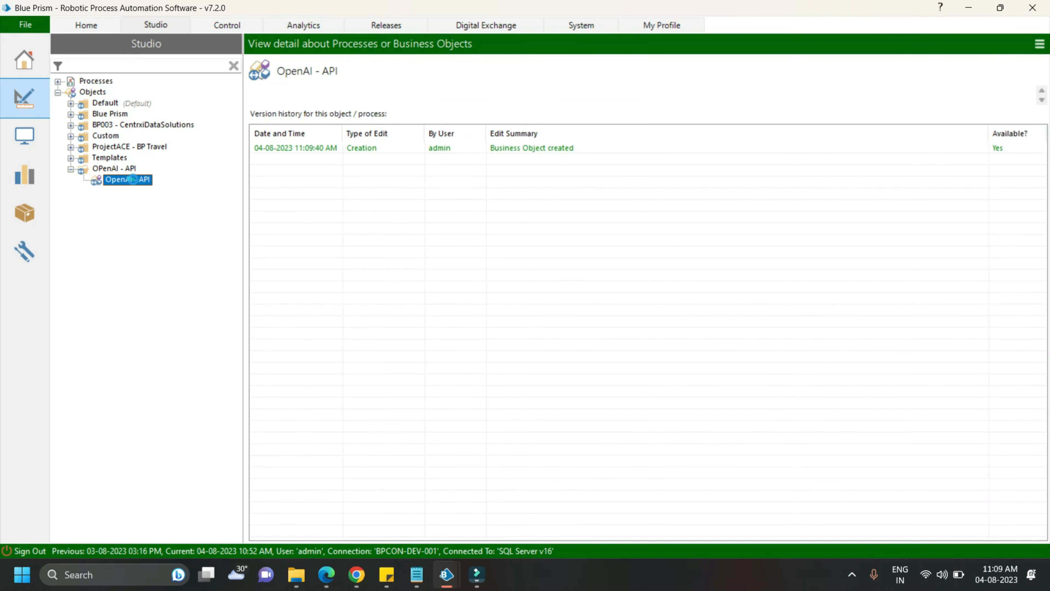
double_click(132, 180)
Rename the Action 1 page to "Create Chat Completion"
click(218, 101)
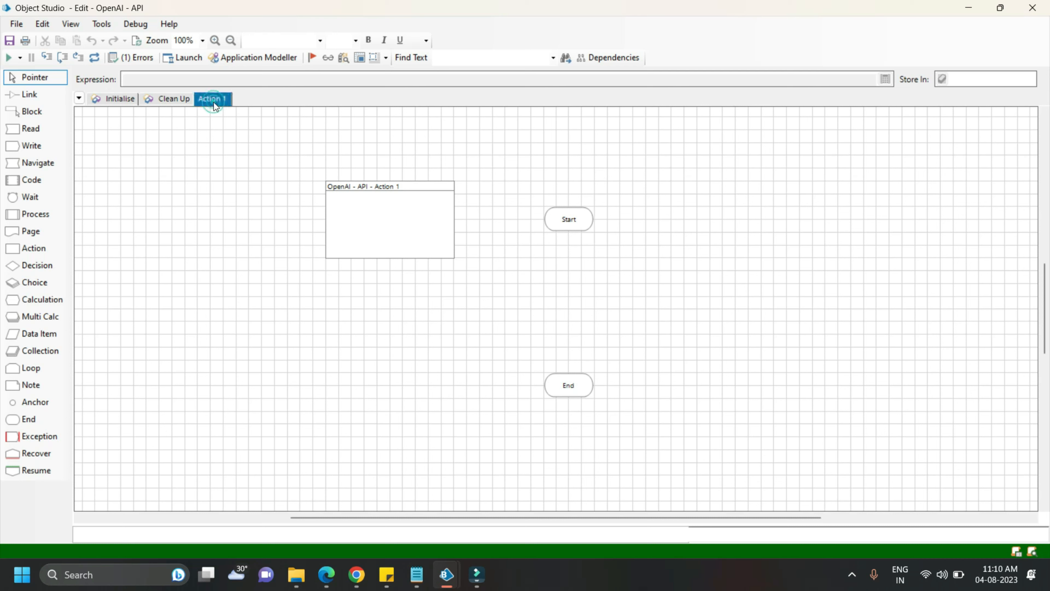
right_click(213, 101)
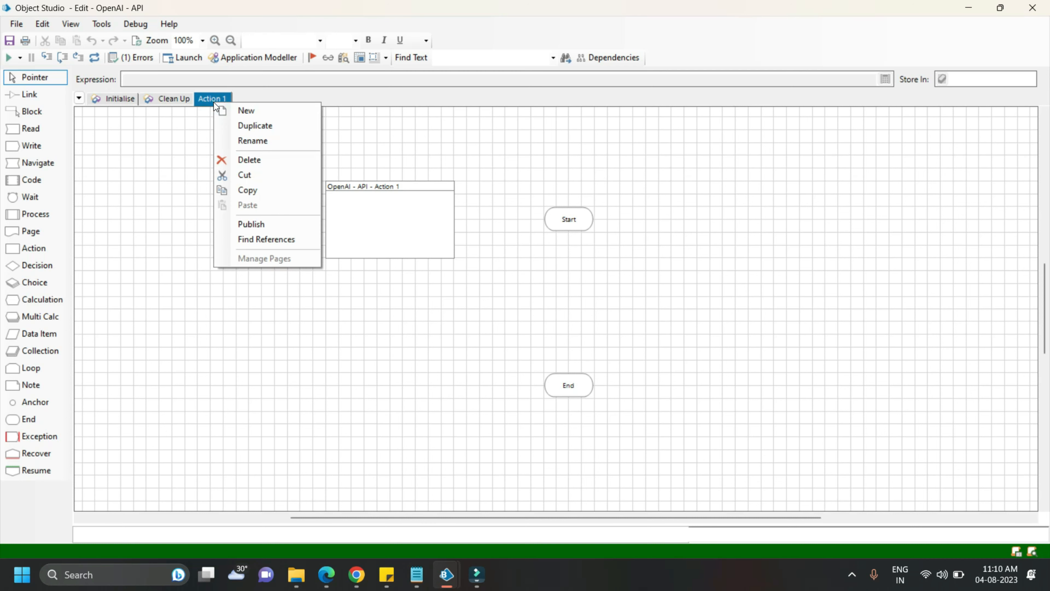
click(253, 140)
text(Cre)
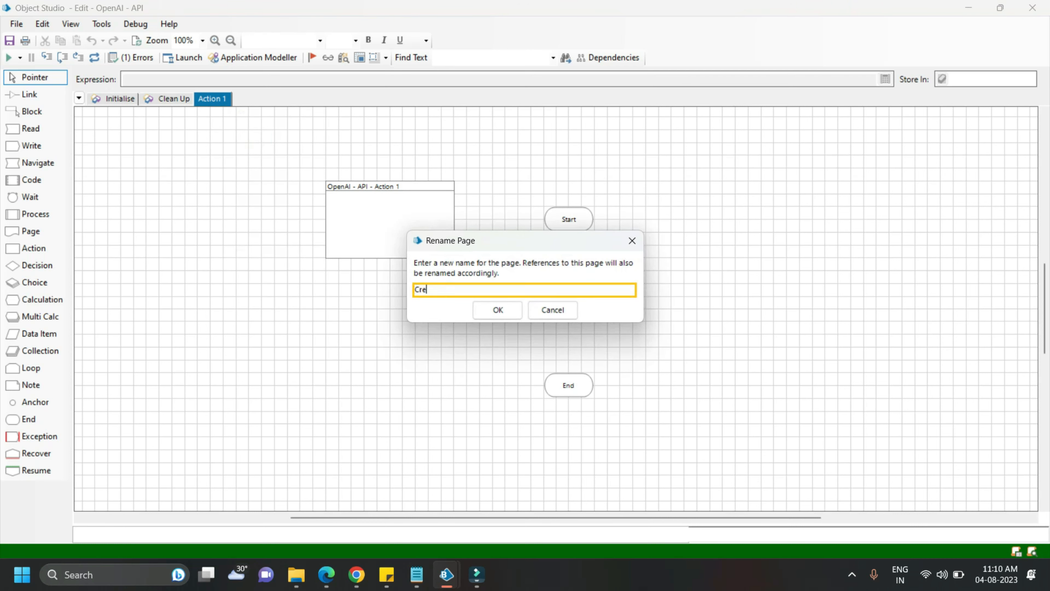
text(ate Chat Completion)
key(Return)
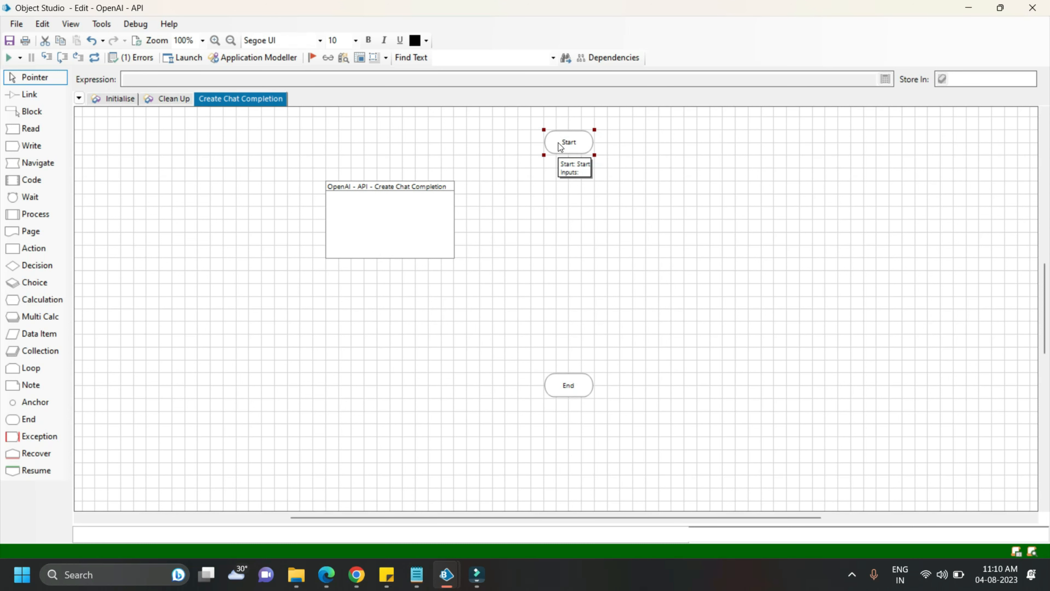
Add a Text input parameter named "Chat Prompt" to the Start stage and store it in a new data item called "Chat Prompt"
click(569, 145)
double_click(569, 146)
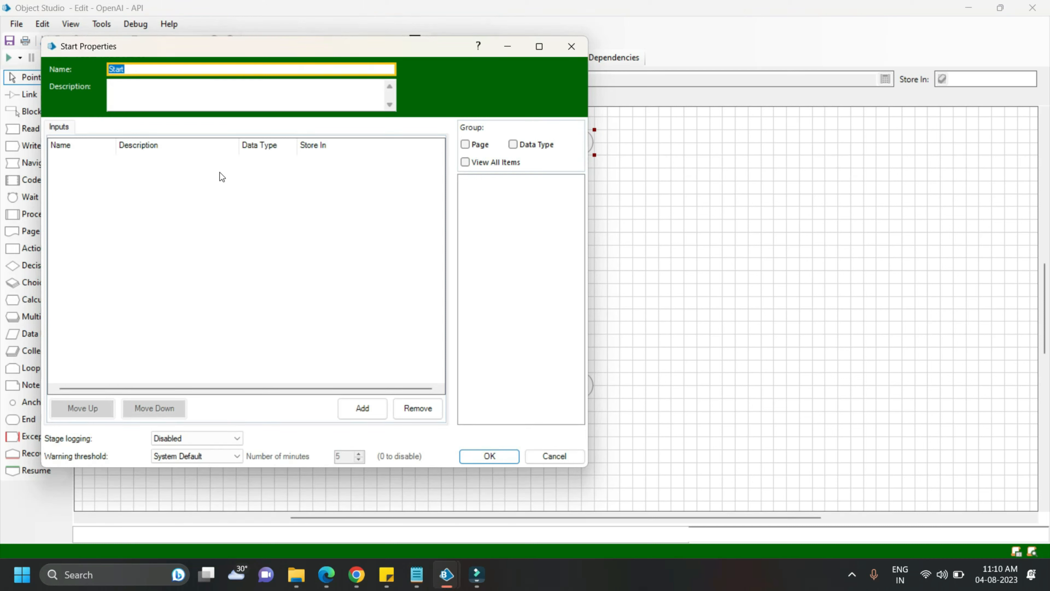
click(358, 409)
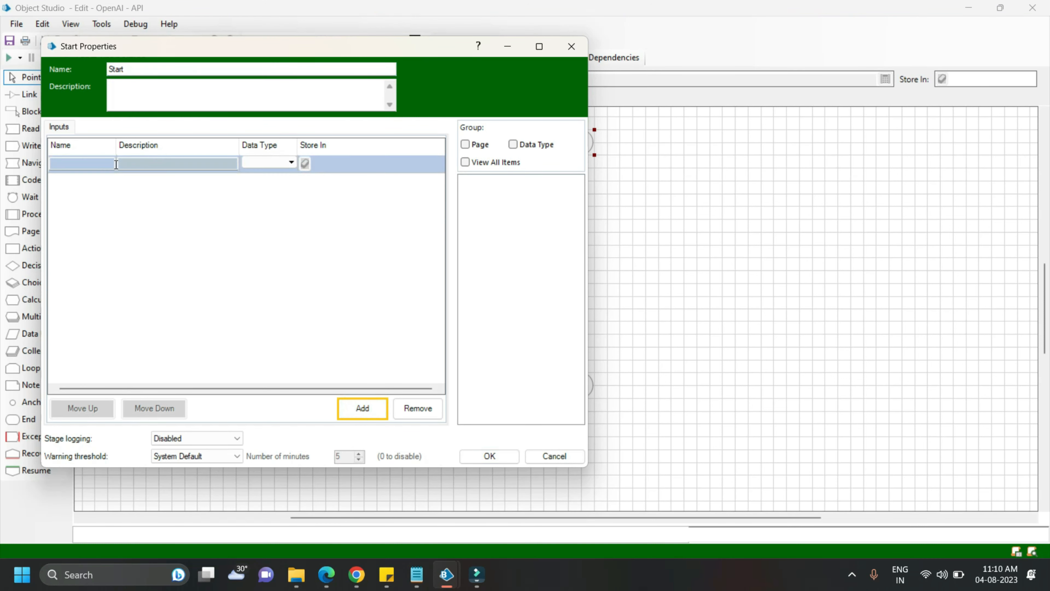
click(94, 164)
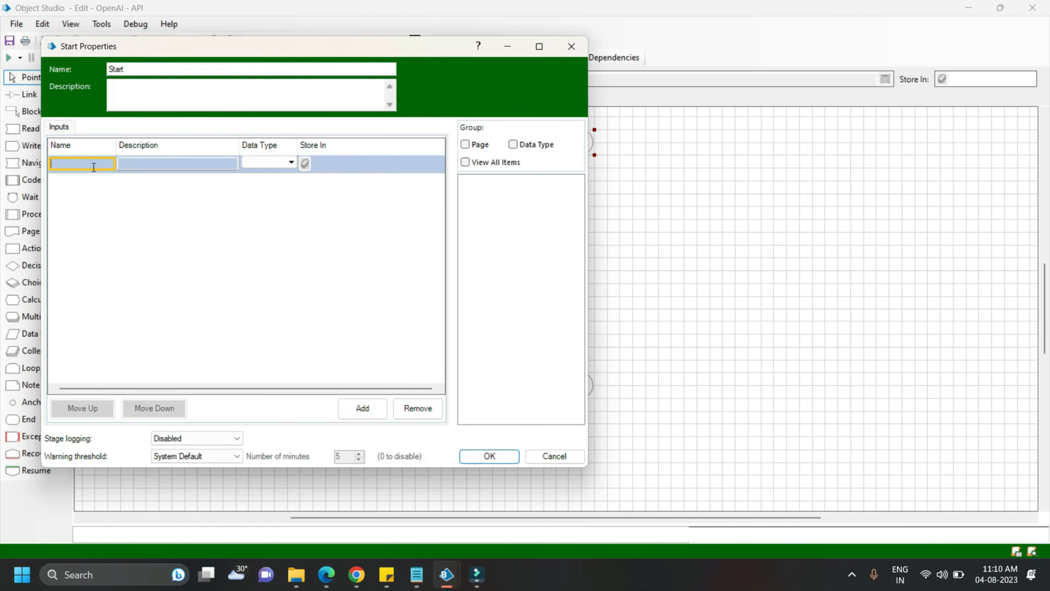
text(Chat Prompt)
click(278, 164)
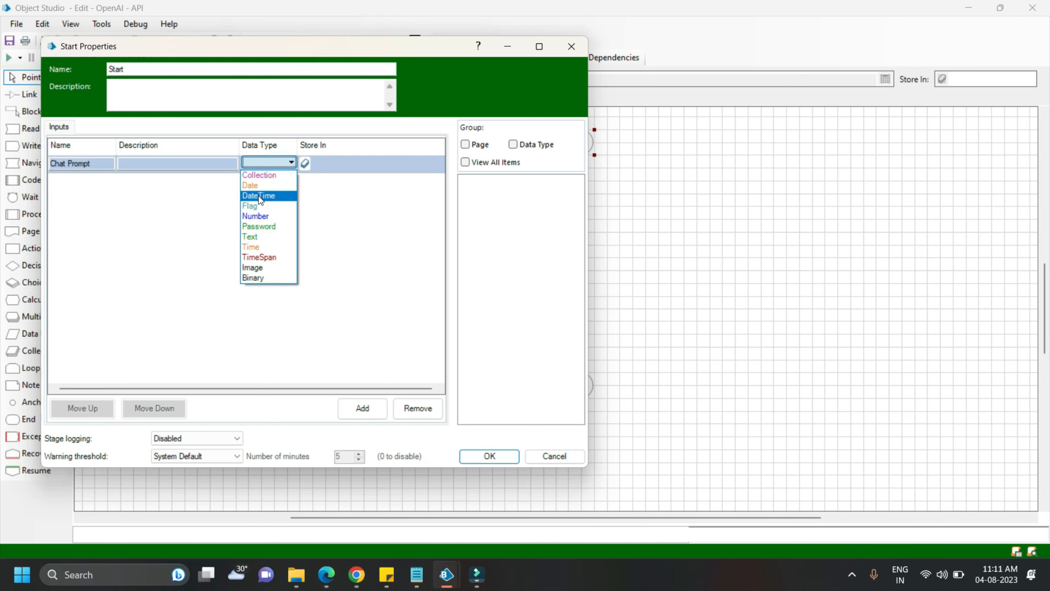
click(251, 237)
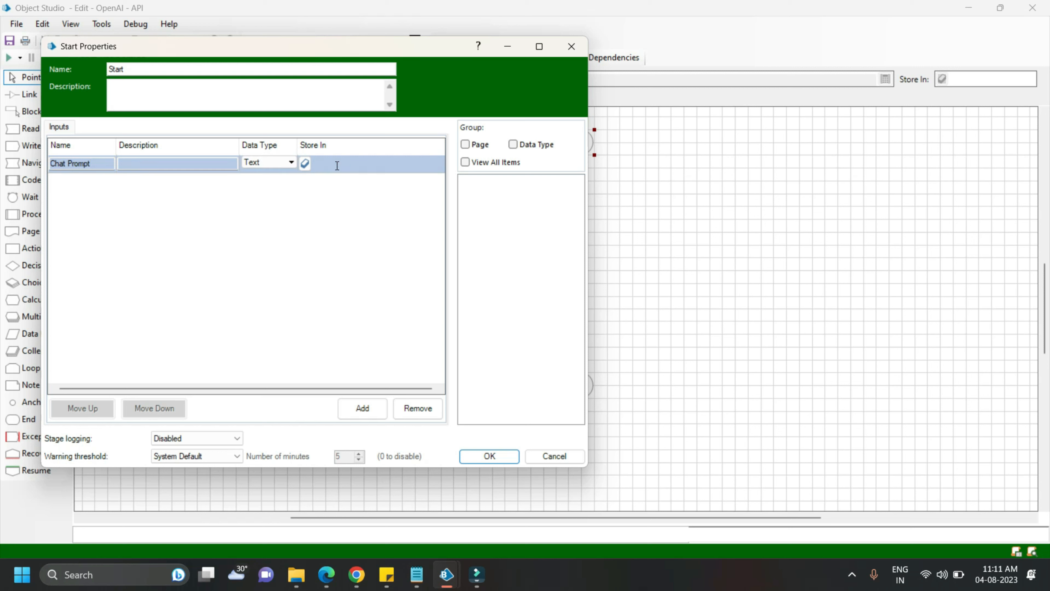
text(Chat Prompt)
click(304, 165)
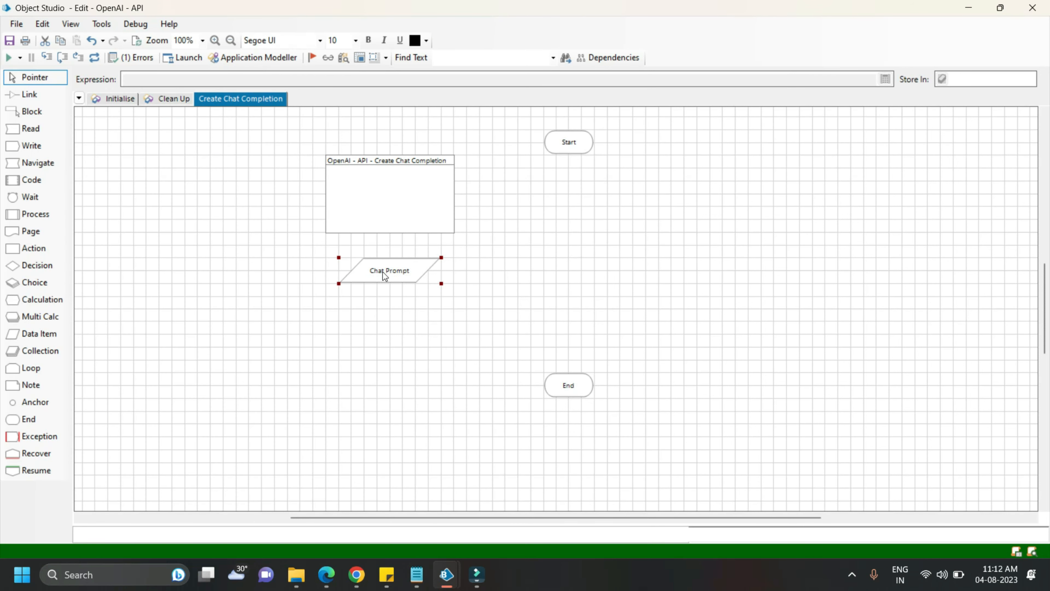
Set the Chat Prompt data item's initial value to "Extract company name from: I like texwot as they provide very useful tutorials"
double_click(384, 273)
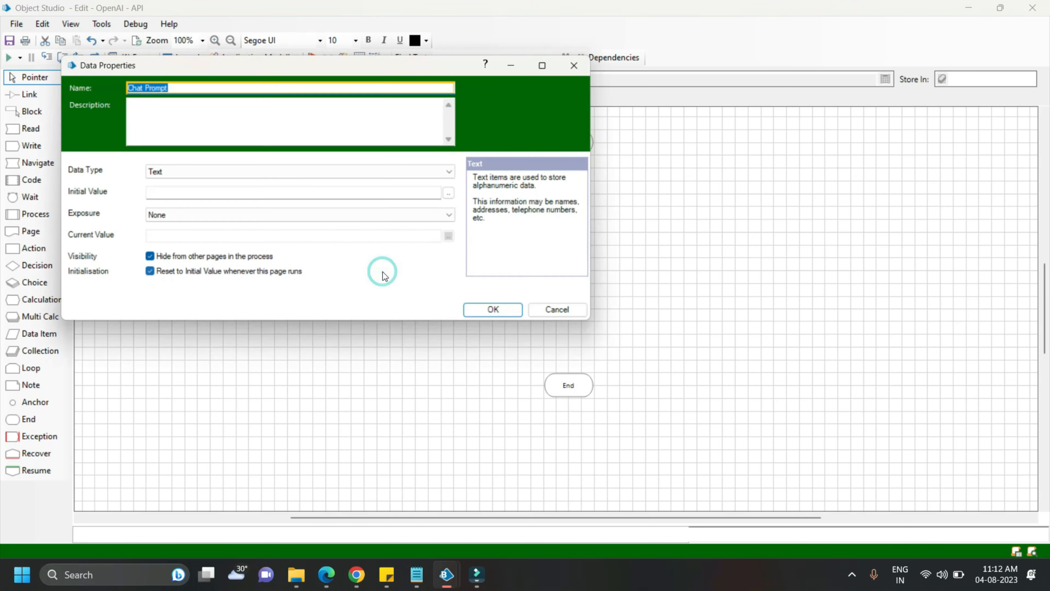
click(254, 190)
text(Extract )
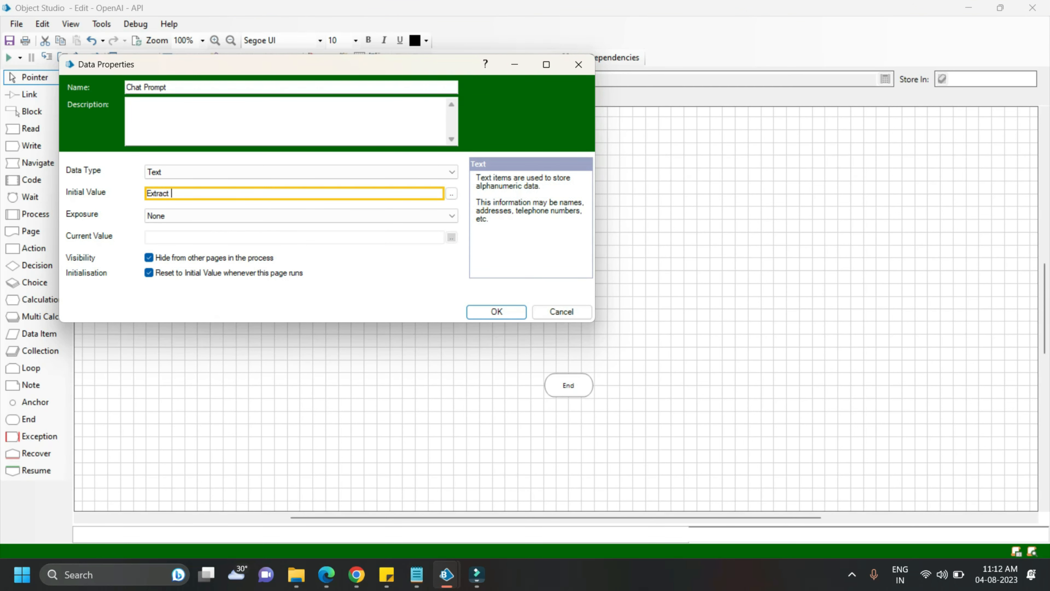
text(company name from: I like texwot as they p)
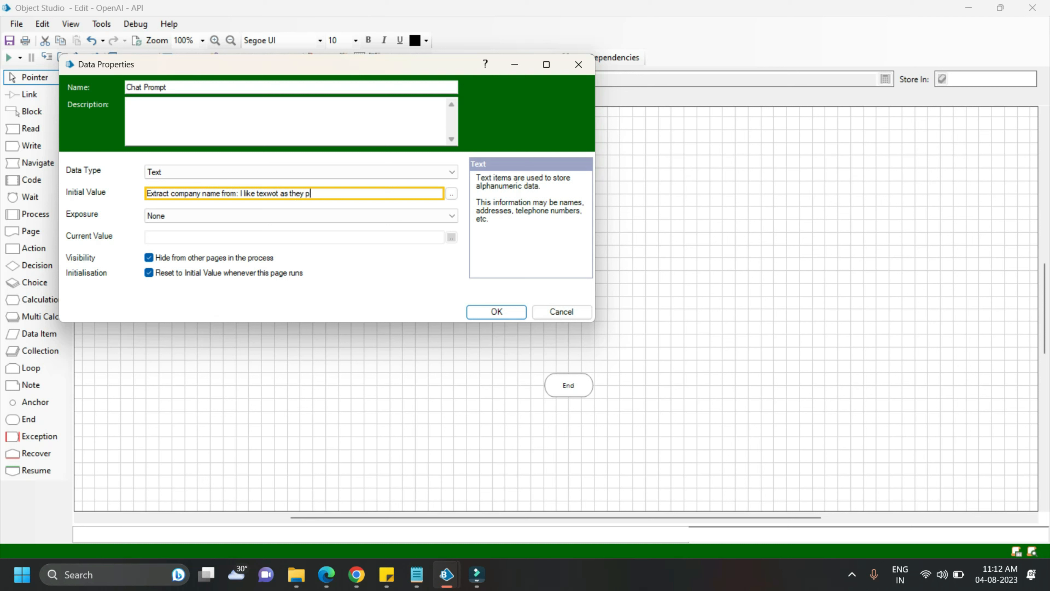
text(rovide very useful tutorials)
click(489, 311)
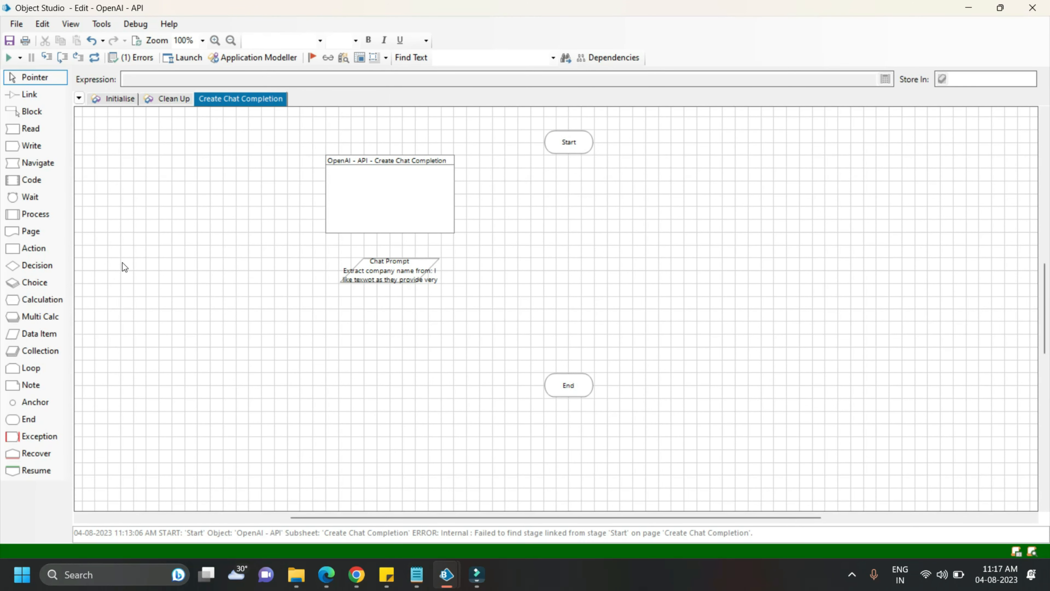
Place a Multi Calc stage below the Start stage and name it "API Constants"
click(40, 316)
click(570, 193)
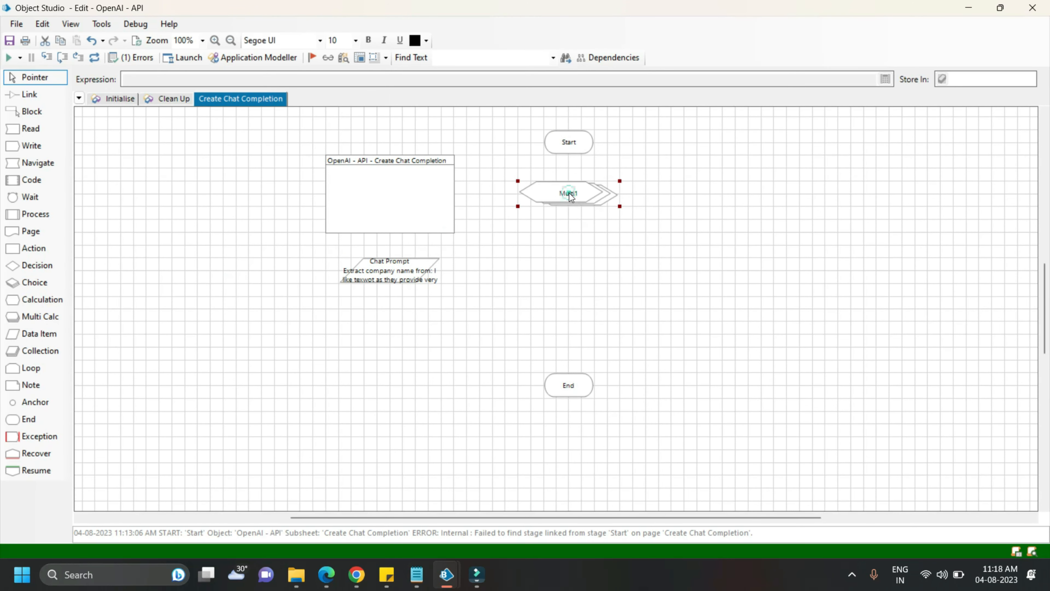
double_click(570, 192)
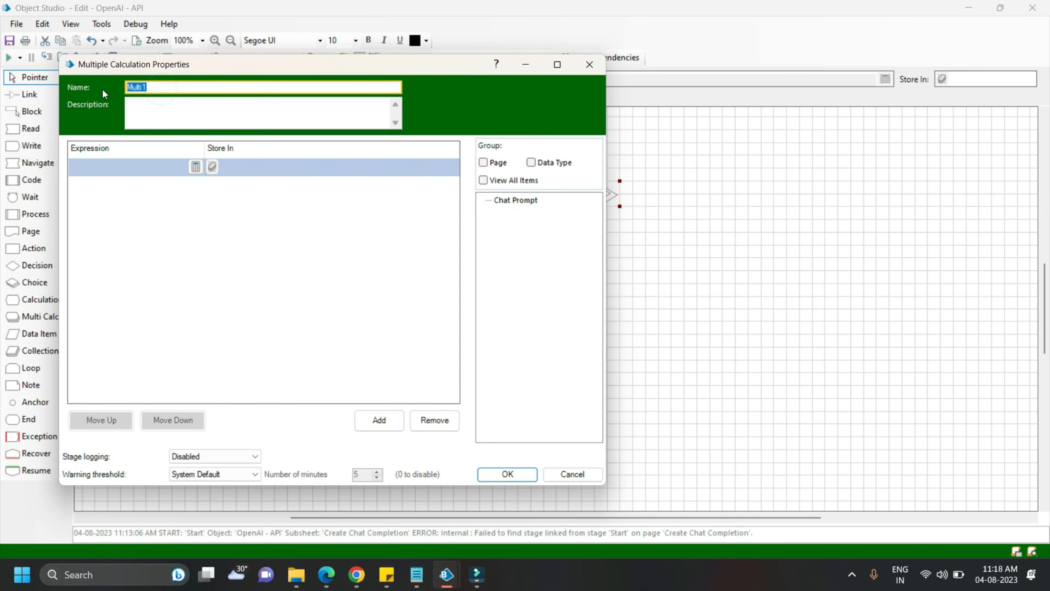
text(API Constants)
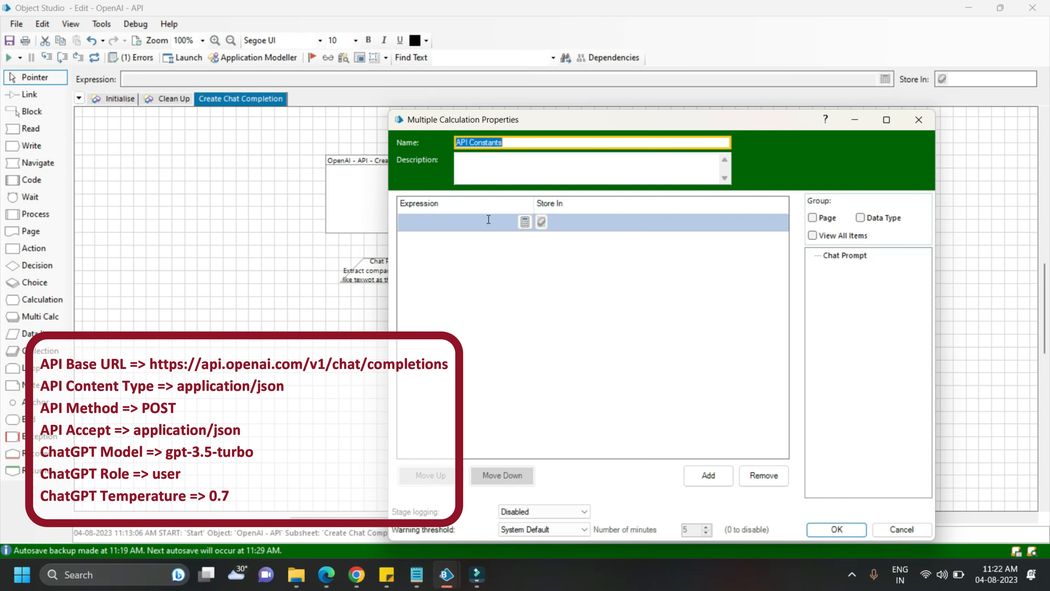
click(488, 219)
text(")
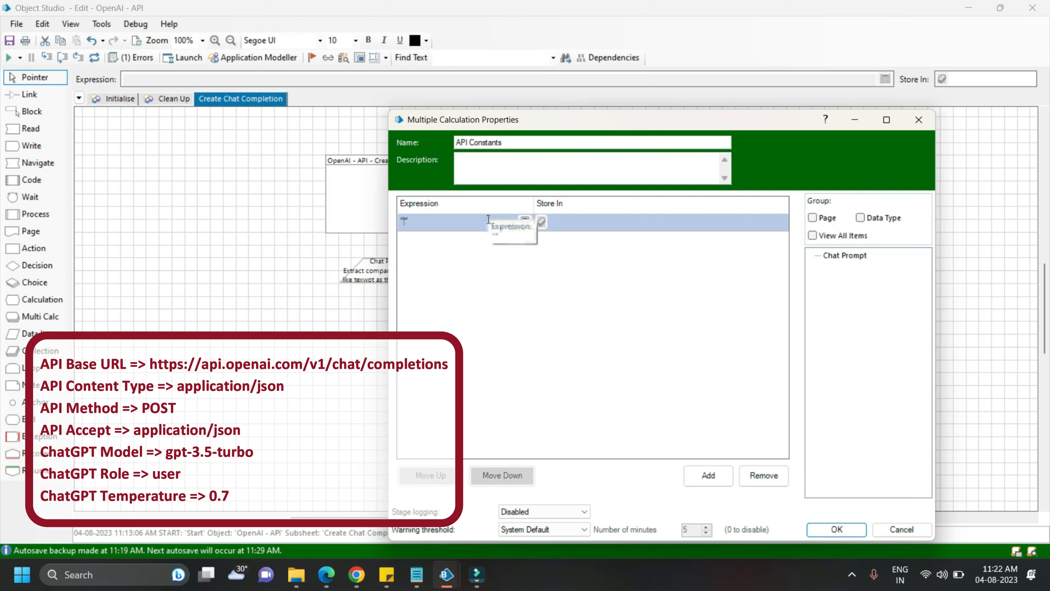
text(https:"//api.openai.com)
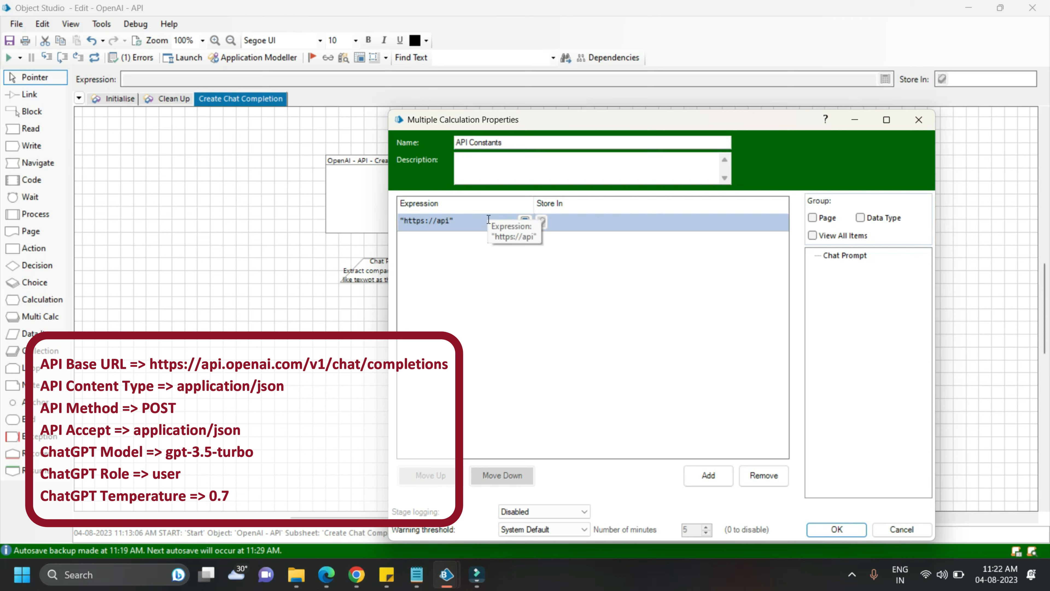
text(/v1/chat/com)
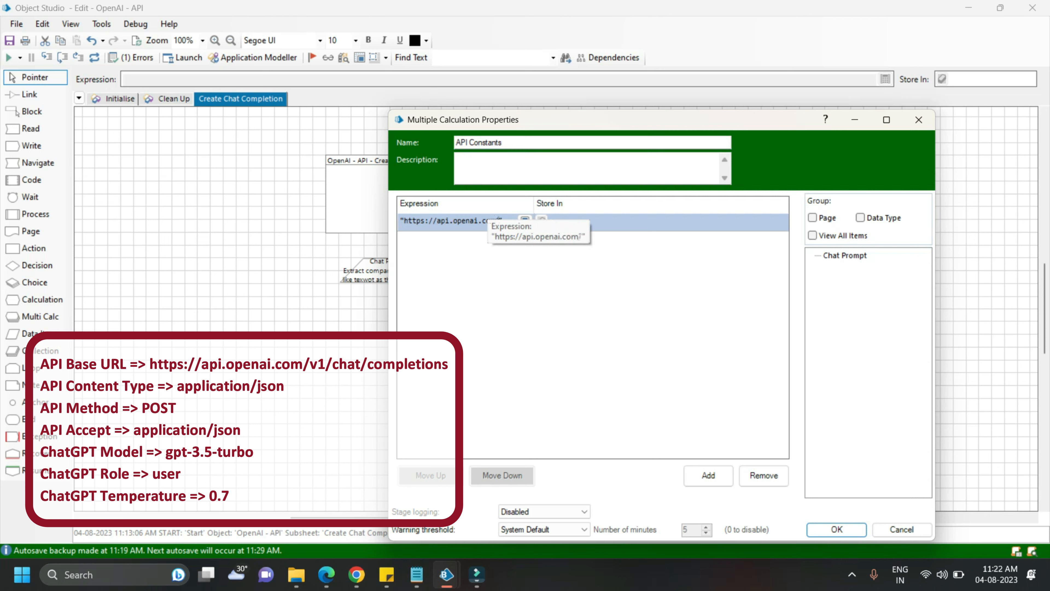
text(pletions")
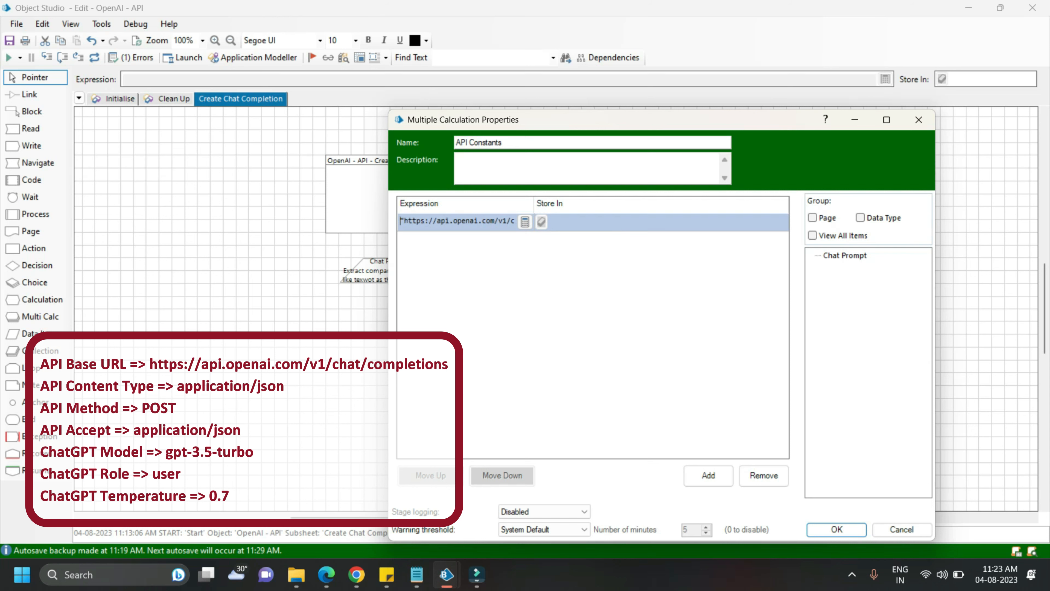
click(525, 222)
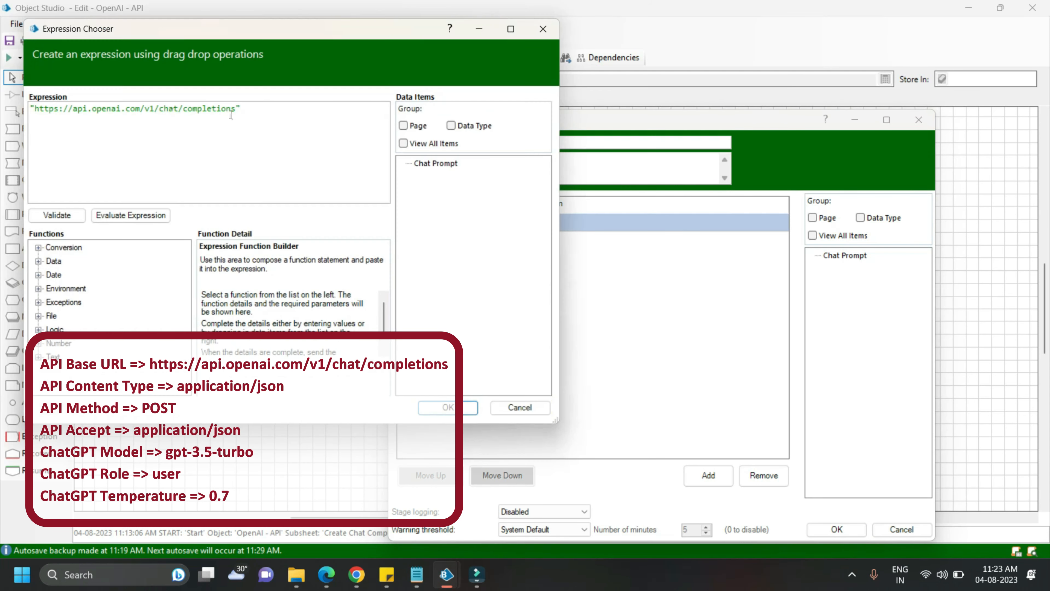
click(464, 406)
click(571, 223)
text(API Base URL)
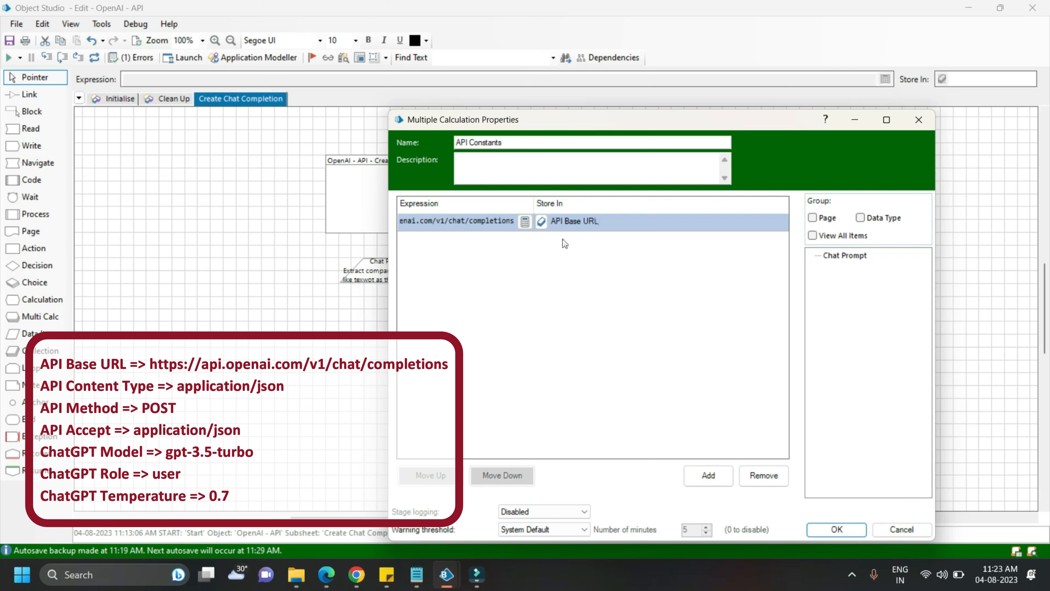
click(541, 221)
Add a calculation with the expression "application/json" and store it in a new data item named "API Content Type"
click(708, 474)
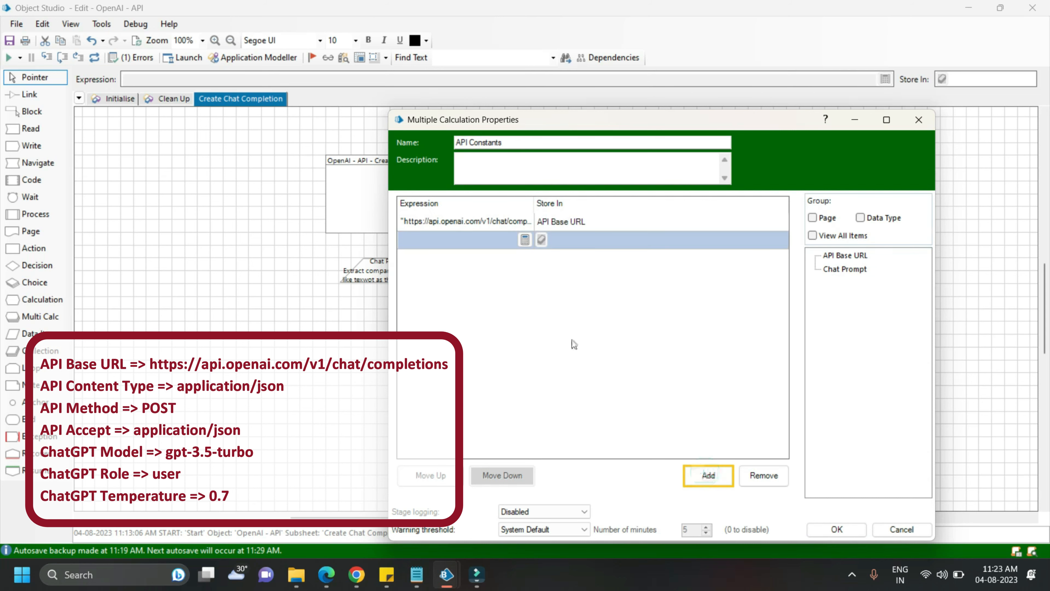
click(525, 239)
text("application/json)
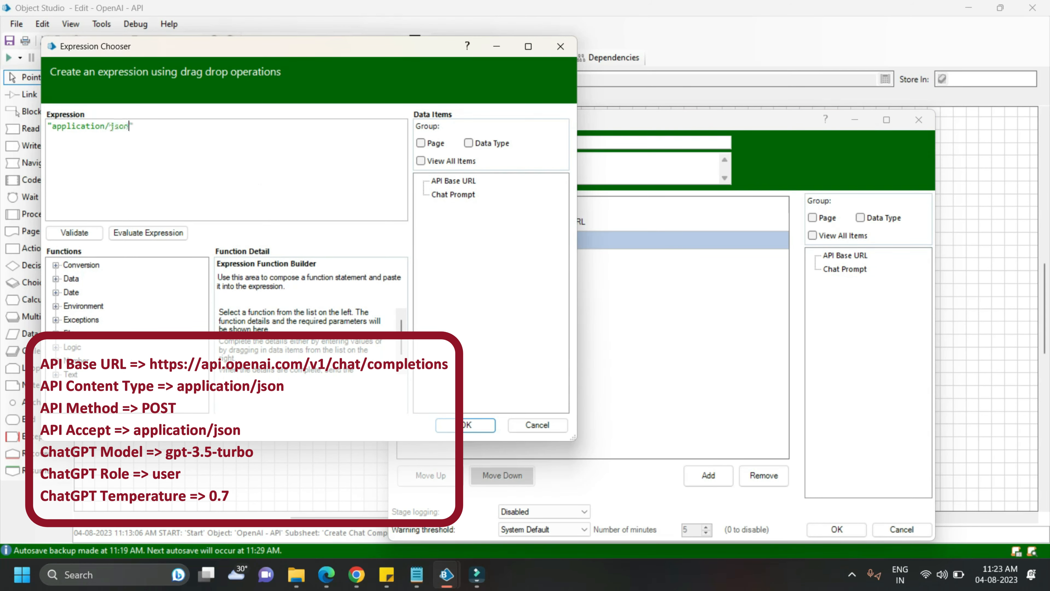
click(465, 424)
text(API Content Type)
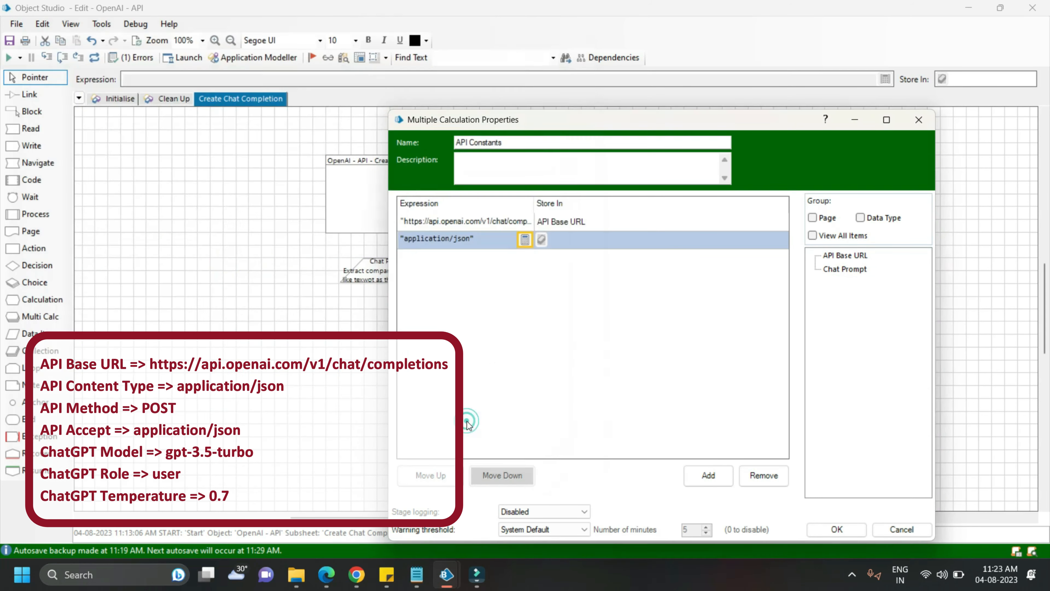
click(541, 239)
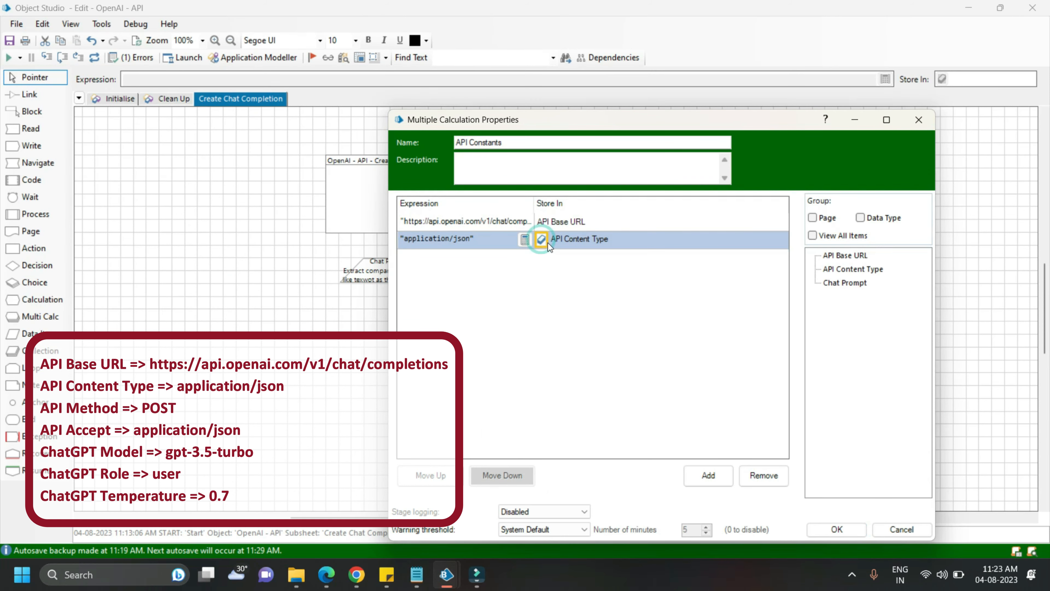
Add a calculation with the expression "POST" and store it in a new data item named "API Method"
click(703, 475)
click(525, 257)
click(295, 178)
text("POST)
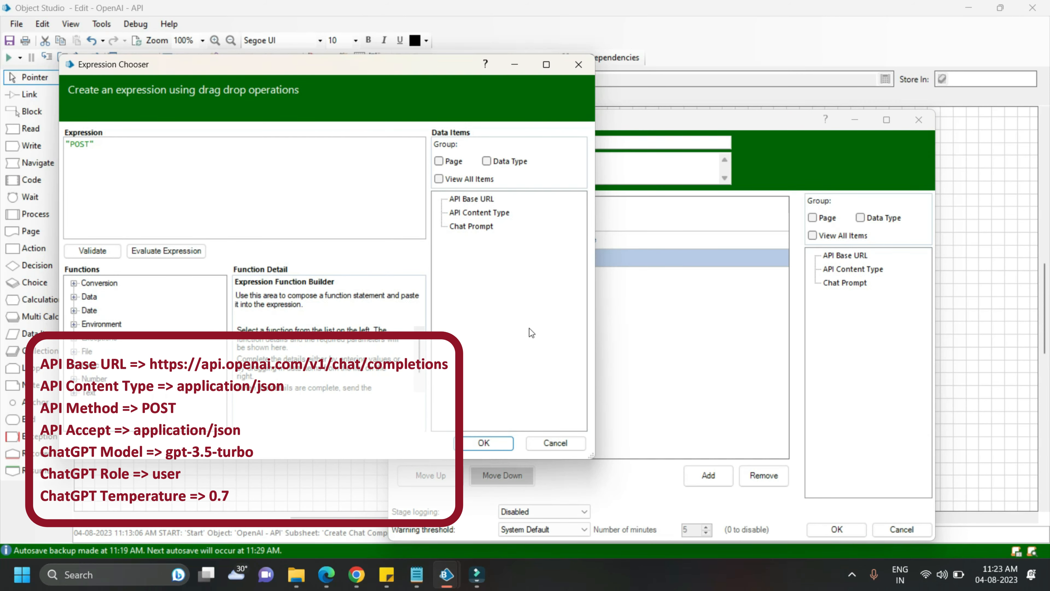
click(484, 443)
click(564, 258)
text(API  Method)
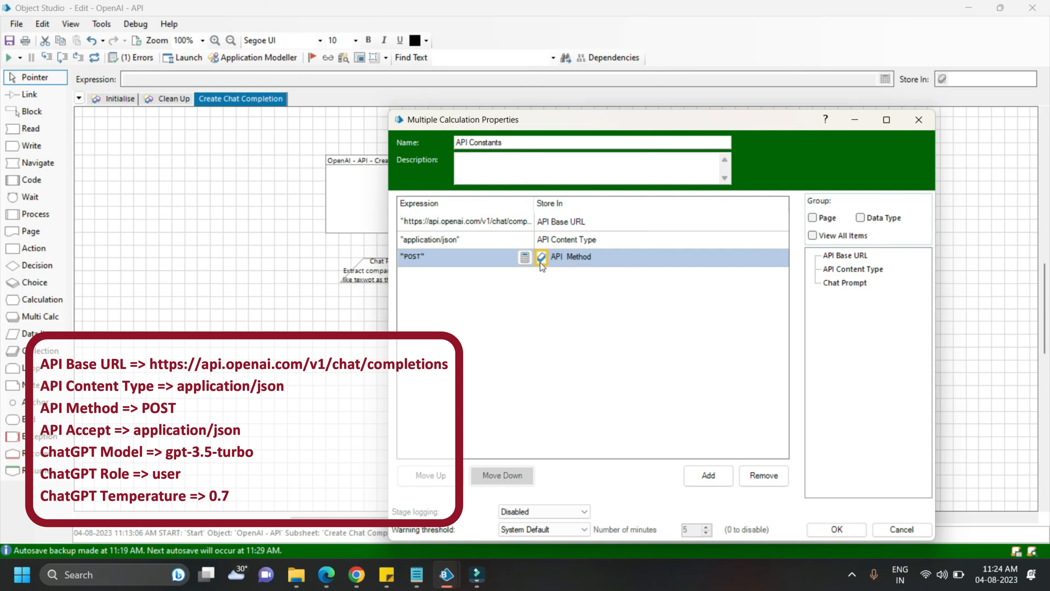
click(542, 257)
Add a calculation with the expression "application/json" and store it in a new data item named "API Accept"
click(708, 475)
click(525, 275)
click(337, 191)
text("application/json)
click(500, 461)
click(565, 275)
text(API Accept)
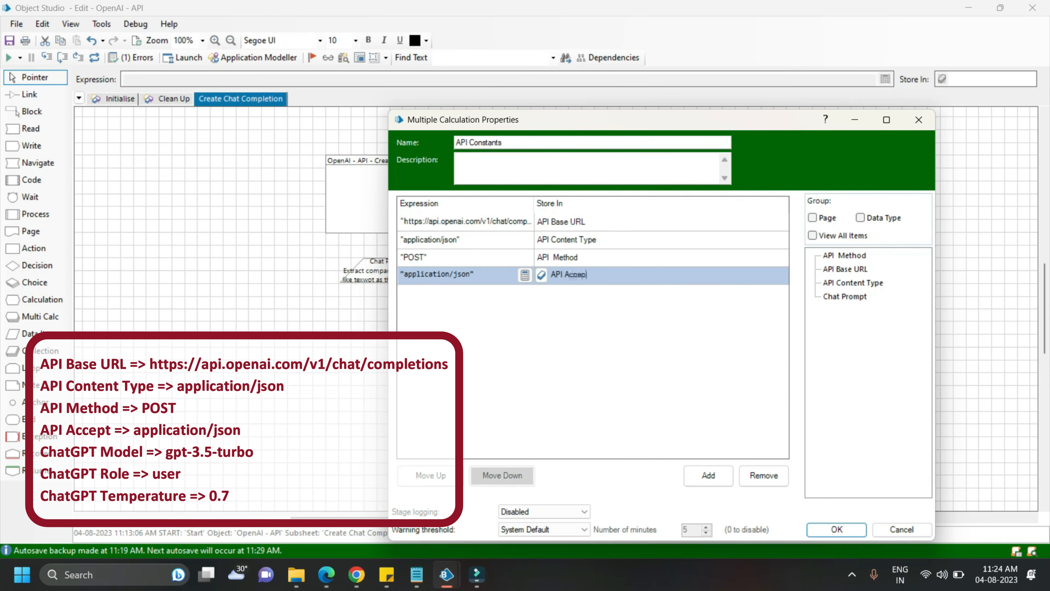
click(541, 274)
Add a calculation with the expression "gpt-3.5-turbo" and store it in a new data item named "ChatGPT Model"
click(708, 475)
click(525, 292)
click(357, 216)
text("gpt-3.5-)
text(turbo)
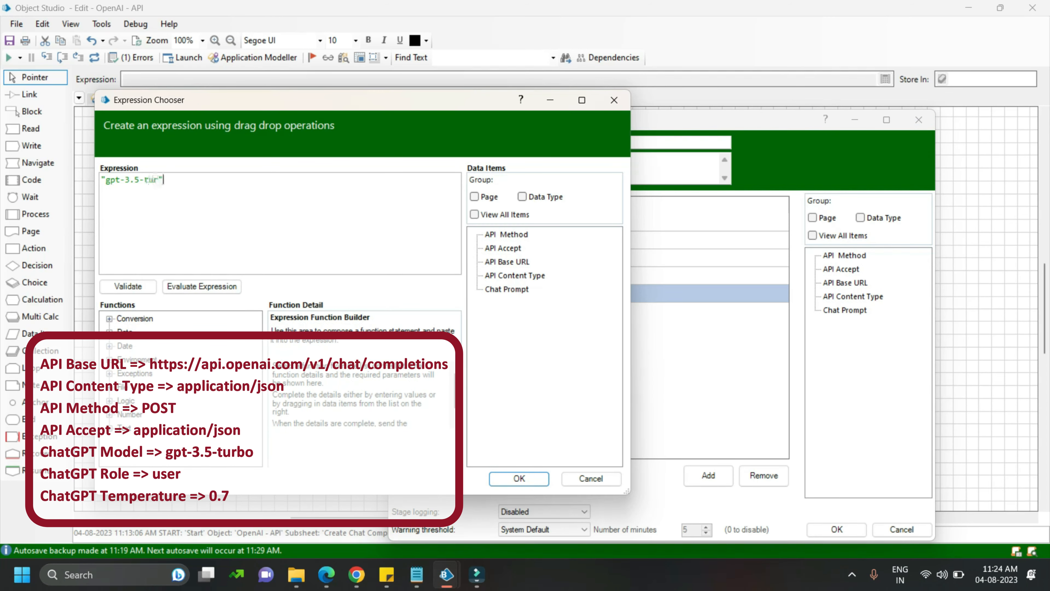
click(519, 479)
click(564, 292)
text(ChatGPT Model)
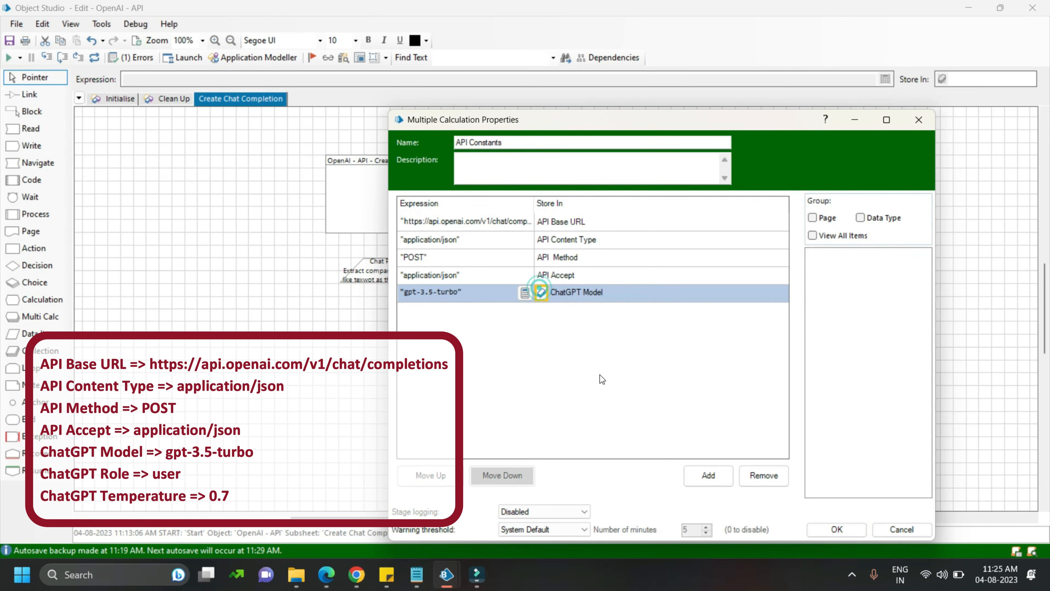
click(542, 291)
Add a calculation with the expression "user" and store it in a new data item named "ChatGPT Role"
click(708, 475)
click(525, 310)
text(""user)
click(536, 495)
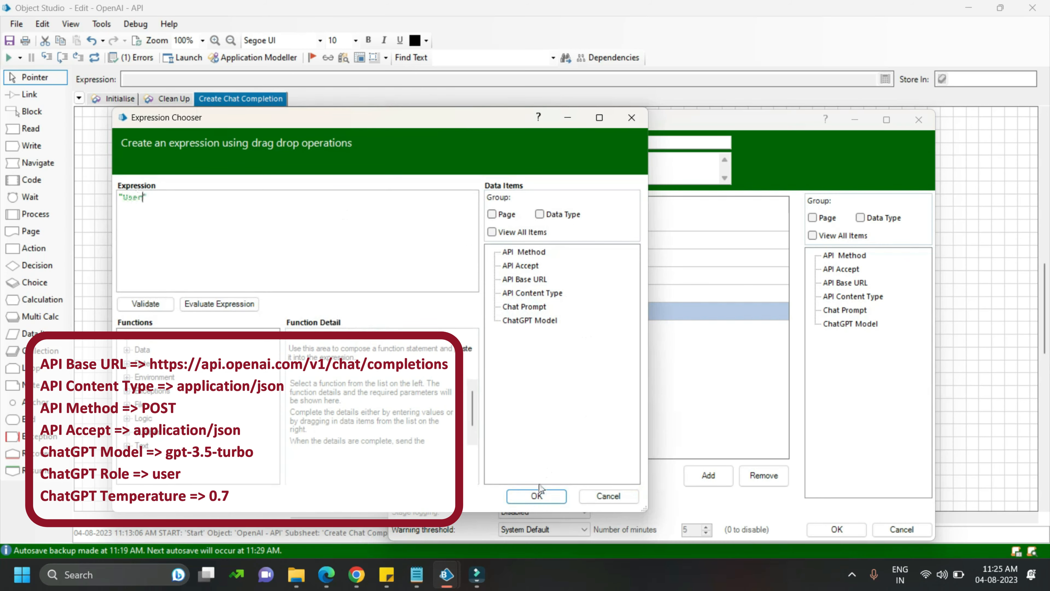
click(565, 310)
text(ChatGPT Role)
click(541, 310)
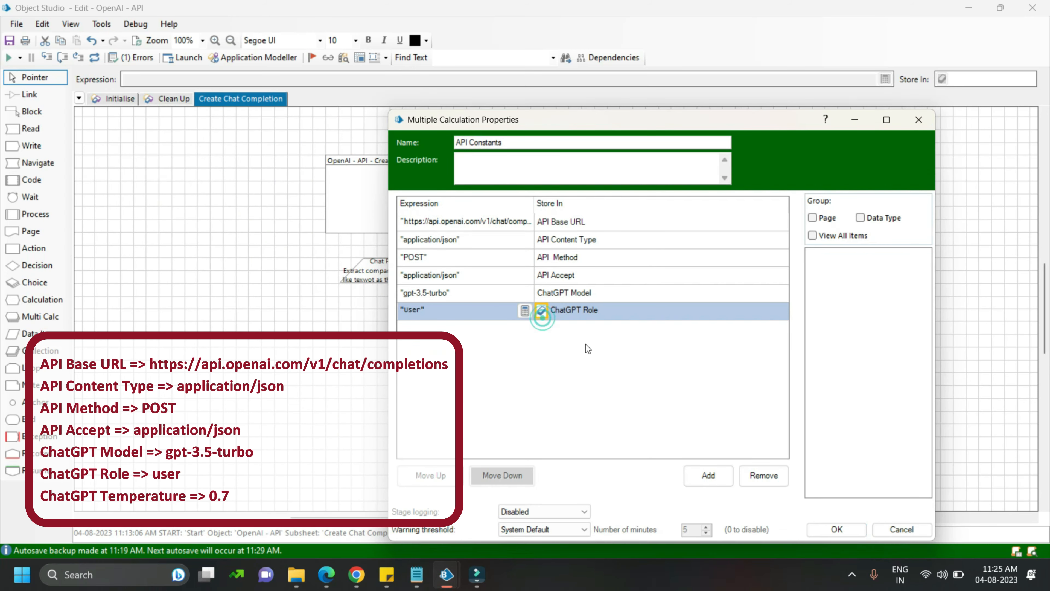
Add a calculation with the expression "0.7" and store it in a data item named "ChatGPT Temperature"
click(708, 475)
click(526, 329)
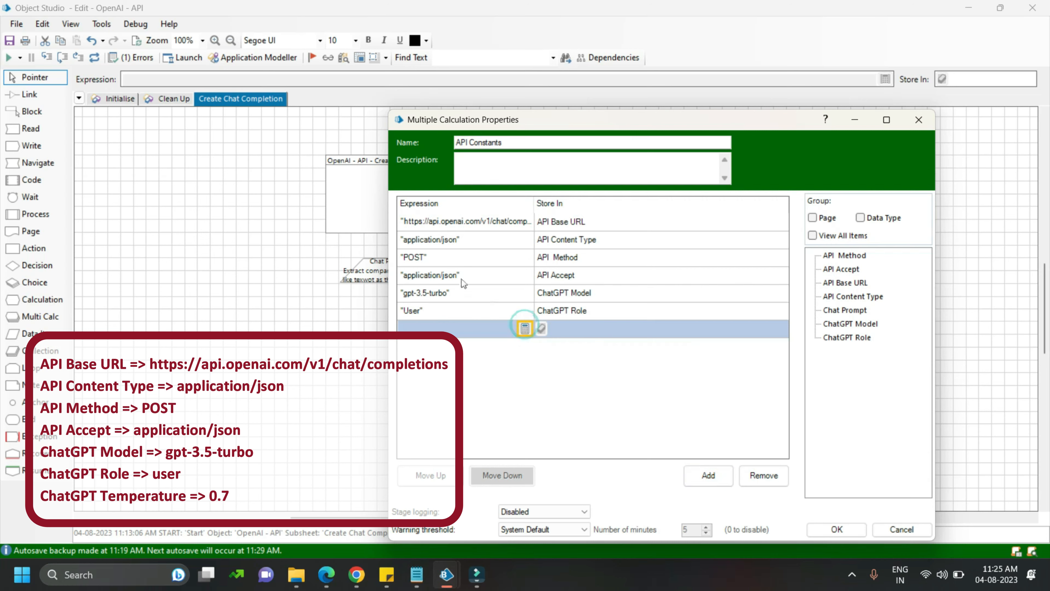
text("0.")
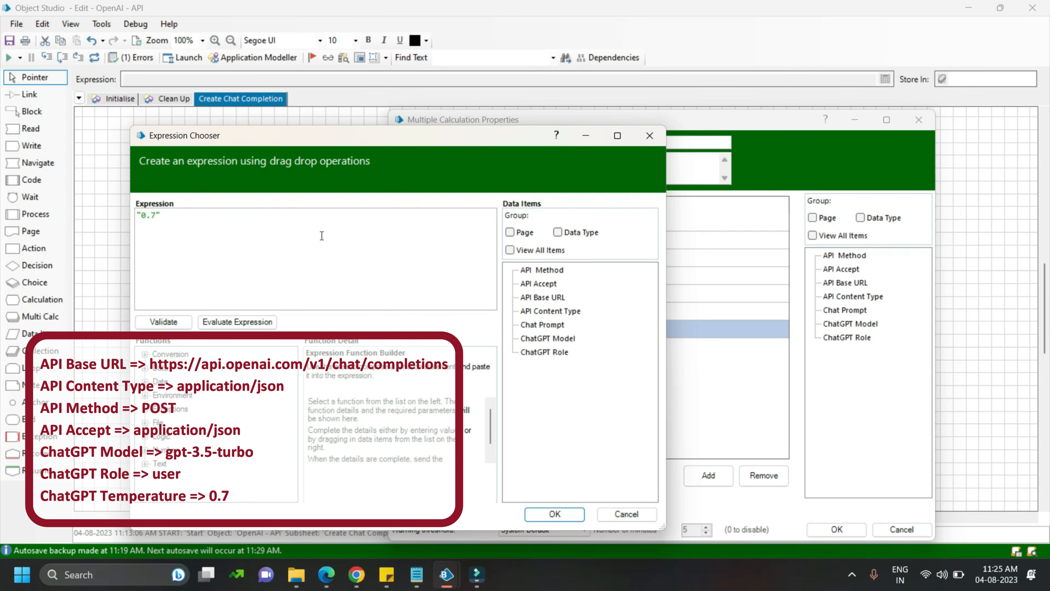
click(553, 515)
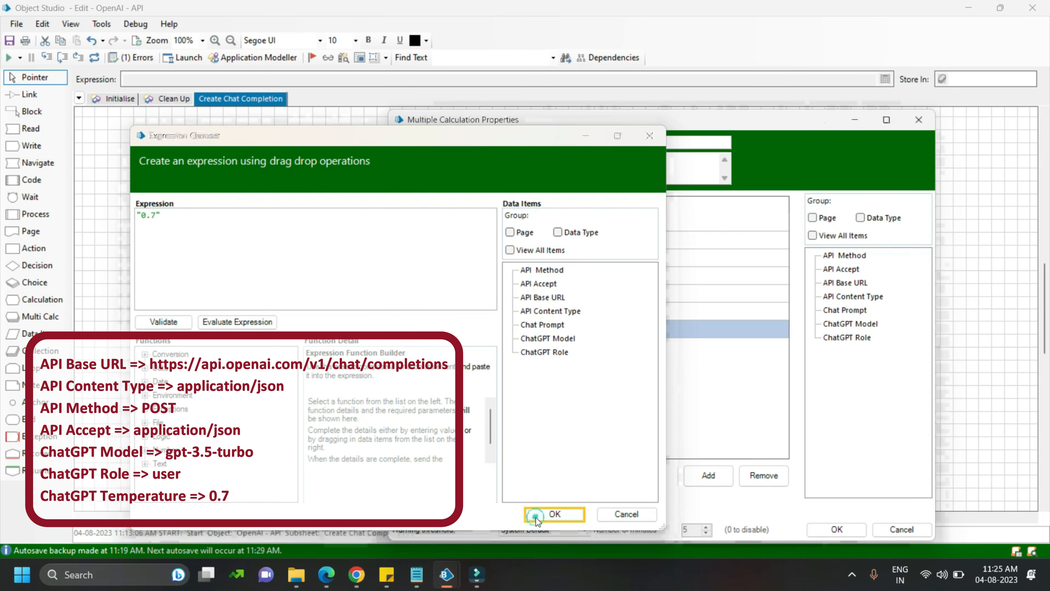
click(566, 326)
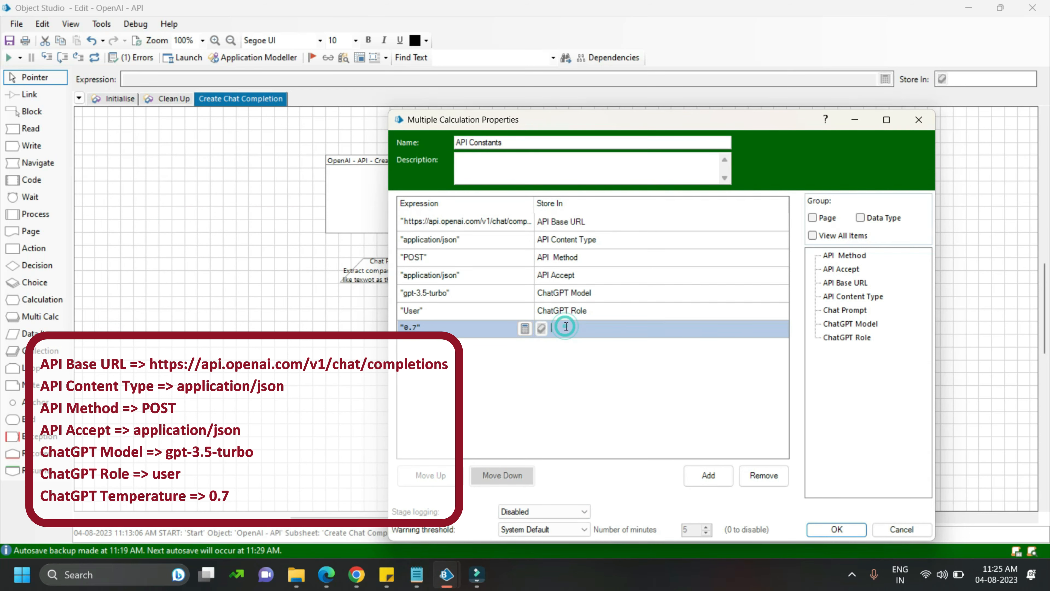
text(ChatGPT Temperature)
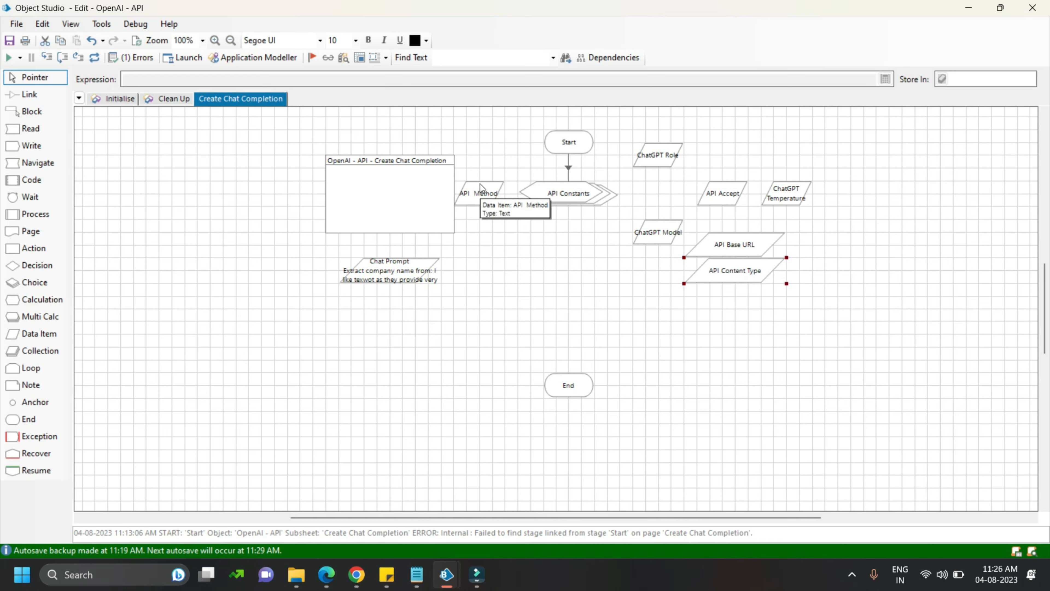
Arrange the API constant data items in a column beside the flow on the Create Chat Completion page
drag(480, 190, 781, 288)
drag(723, 193, 734, 321)
drag(657, 232, 734, 346)
drag(786, 193, 734, 398)
Draw a block around the arranged API constant data items and name it "API Constants"
click(31, 112)
mouse_move(685, 168)
mouse_down()
mouse_move(717, 245)
mouse_move(812, 373)
mouse_up()
double_click(696, 173)
text(API Constan)
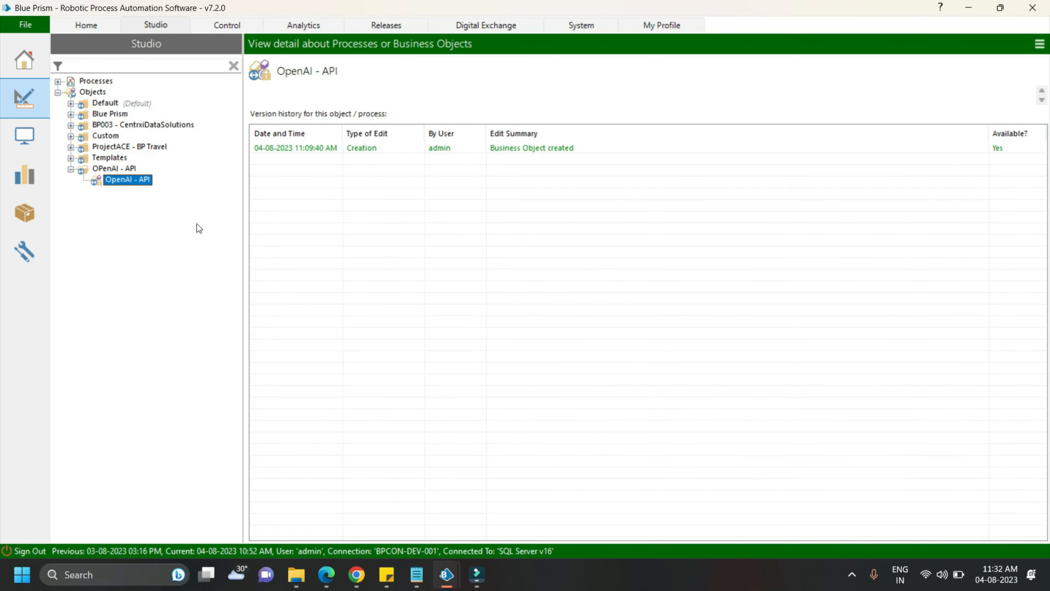
Create a new security credential named "OpenAI_AccessToken" with the type Bearer Token
click(588, 29)
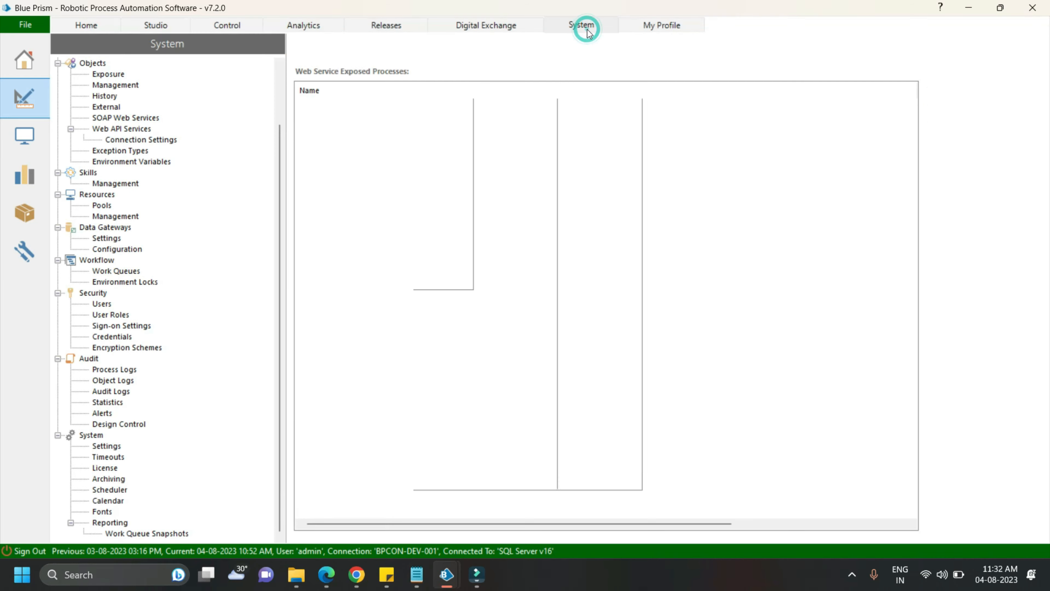
click(113, 336)
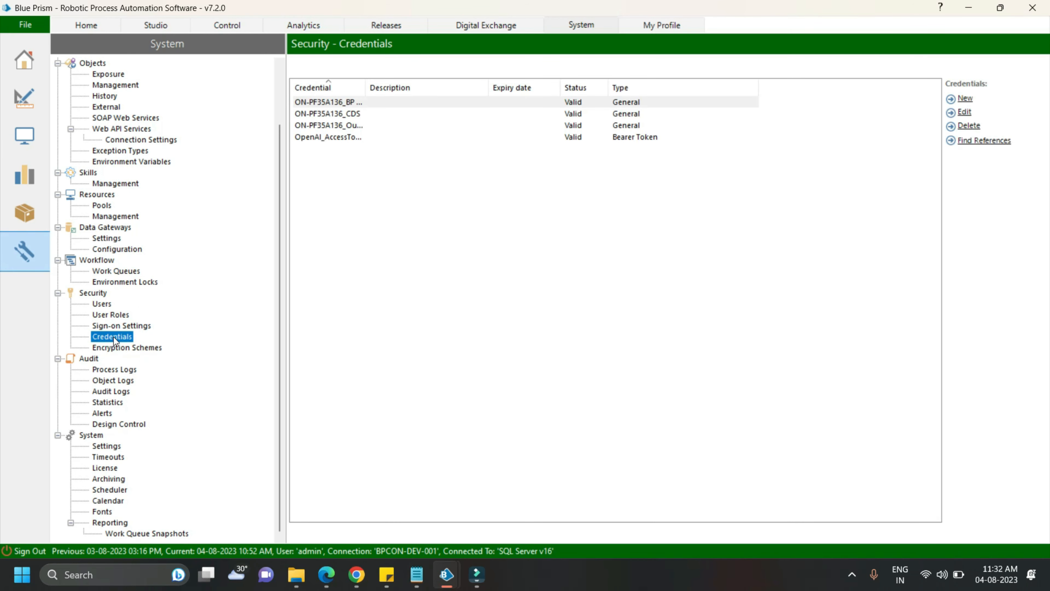
click(968, 104)
click(379, 91)
text(Open)
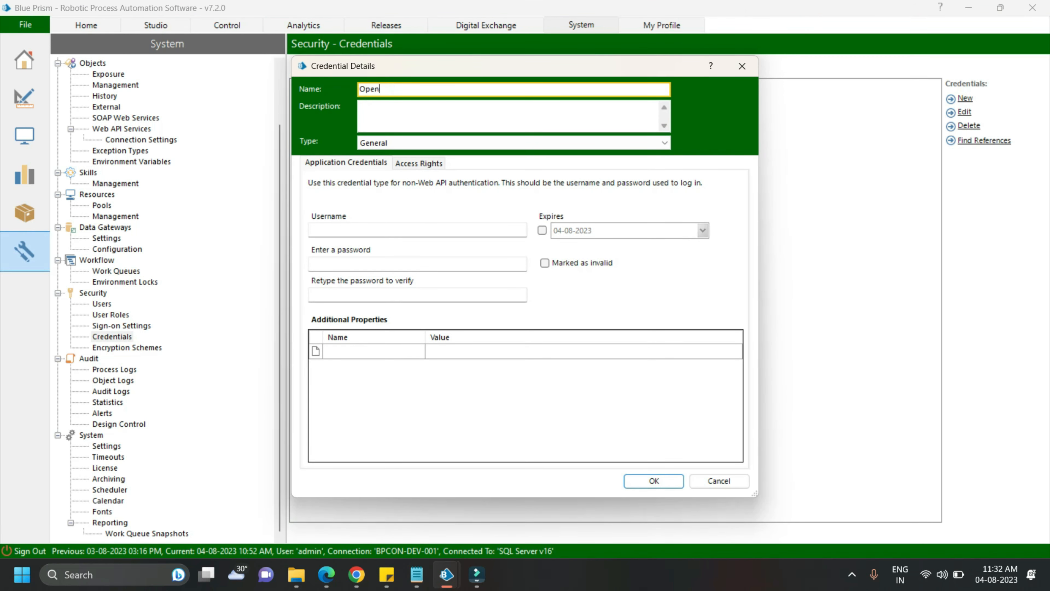
text(AI_AccessToken)
click(557, 142)
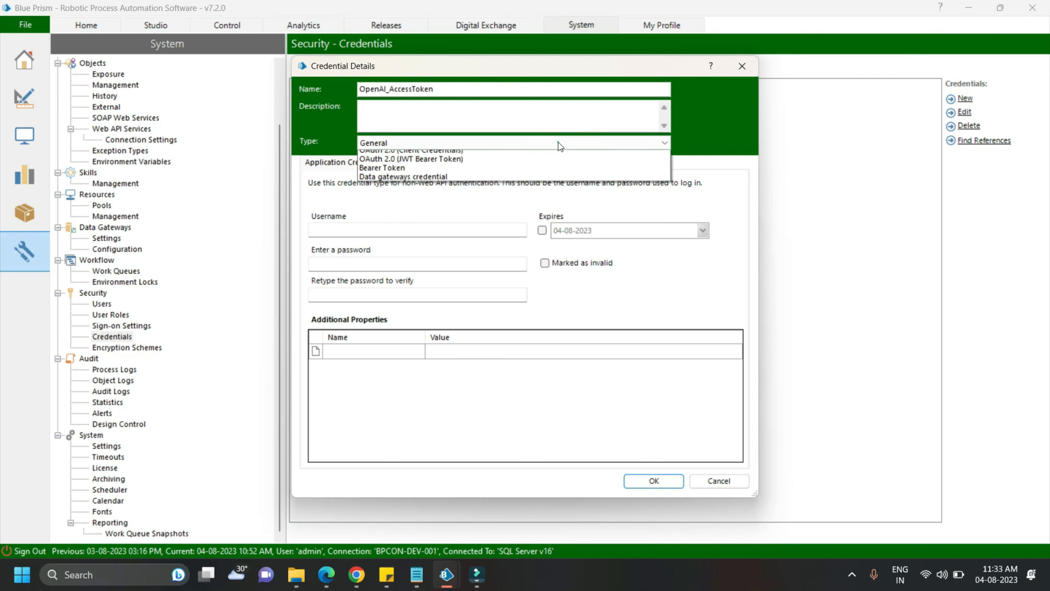
click(403, 190)
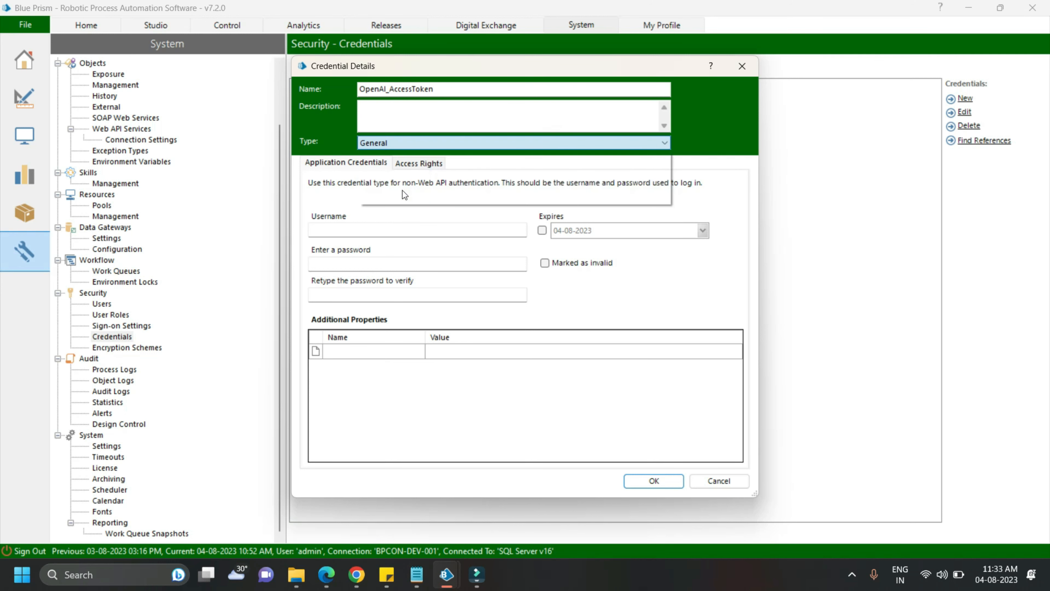
Paste the OpenAI API key into the credential's Token field
click(347, 232)
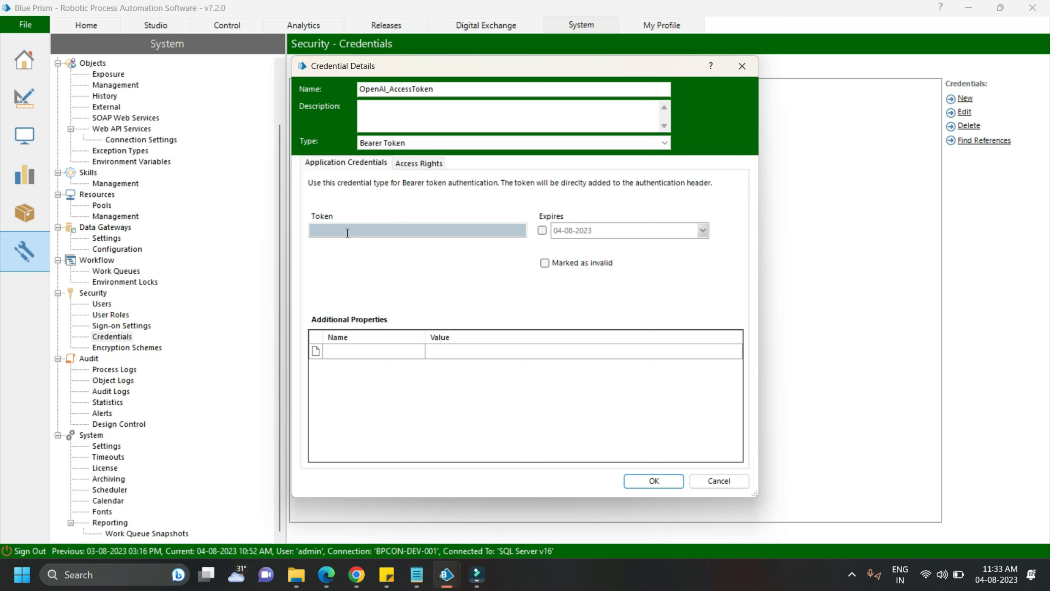
click(353, 231)
key(ctrl+v)
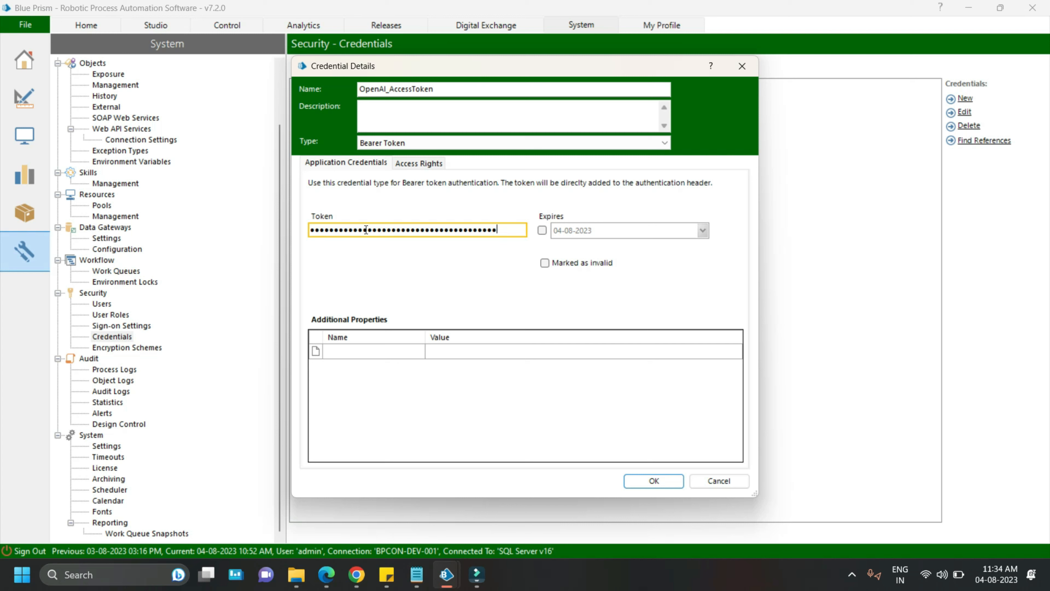
Grant the OpenAI_AccessToken credential access rights for all security roles, all processes and all resources, and save the credential
click(418, 163)
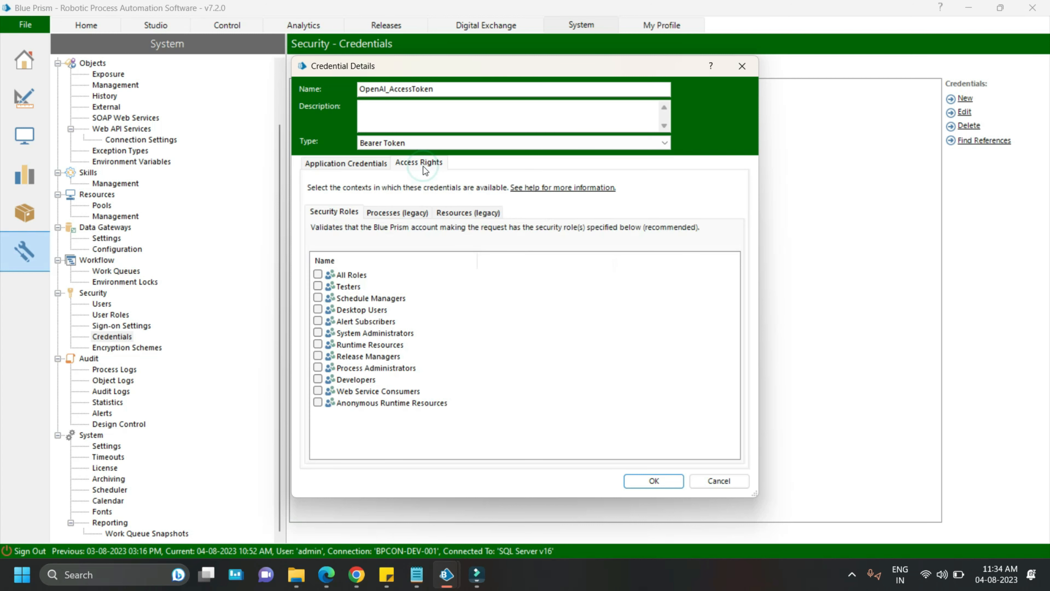
click(317, 275)
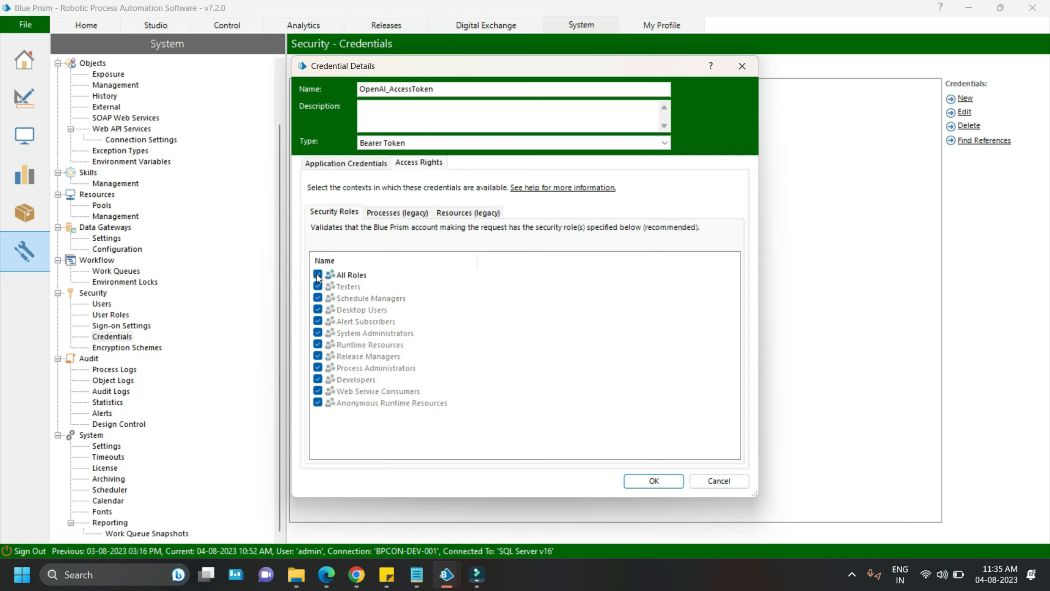
click(391, 213)
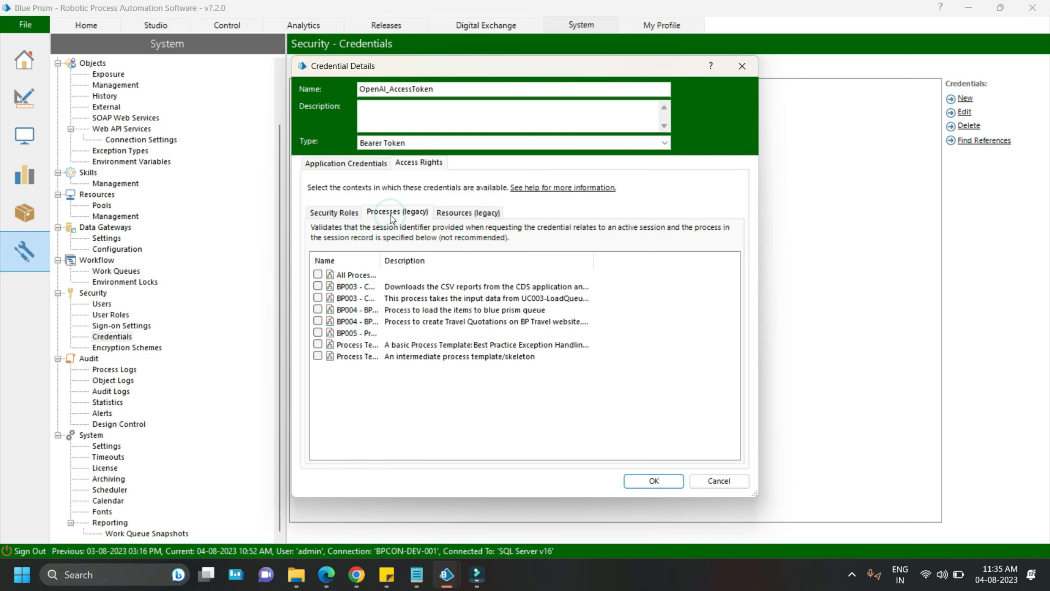
click(318, 274)
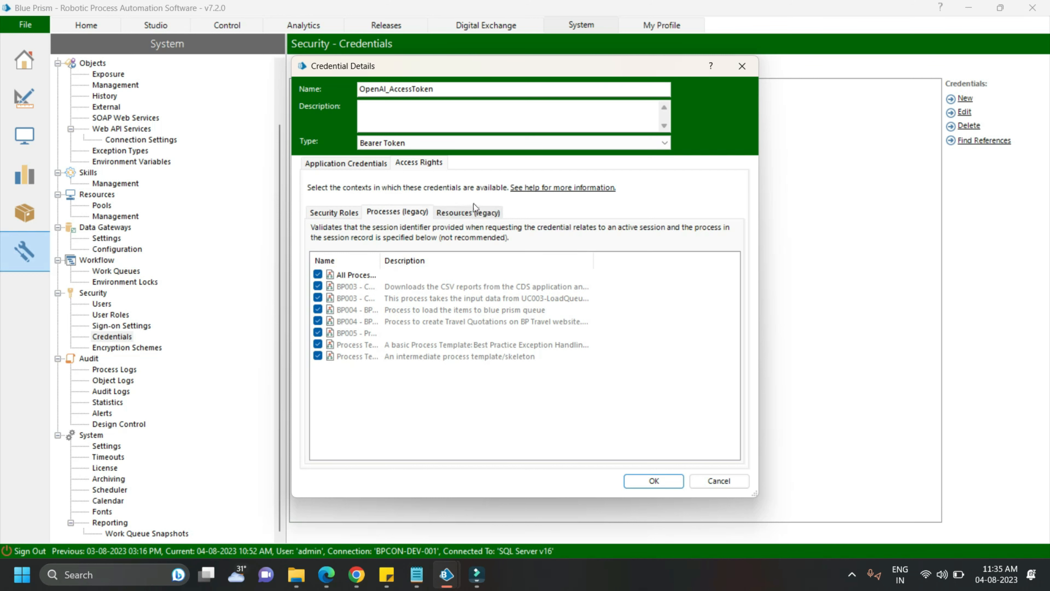
click(465, 212)
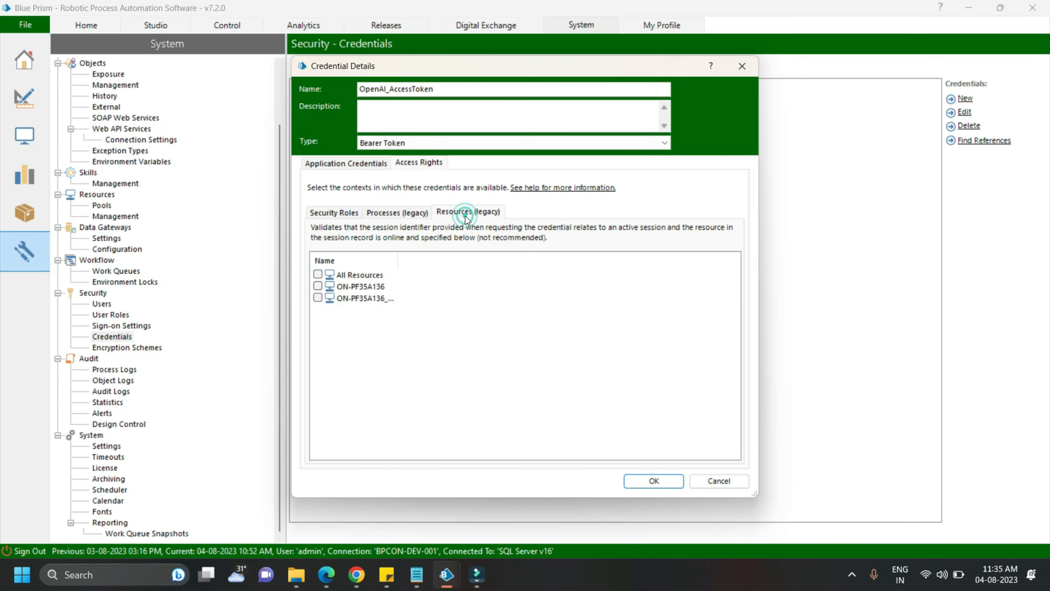
click(316, 275)
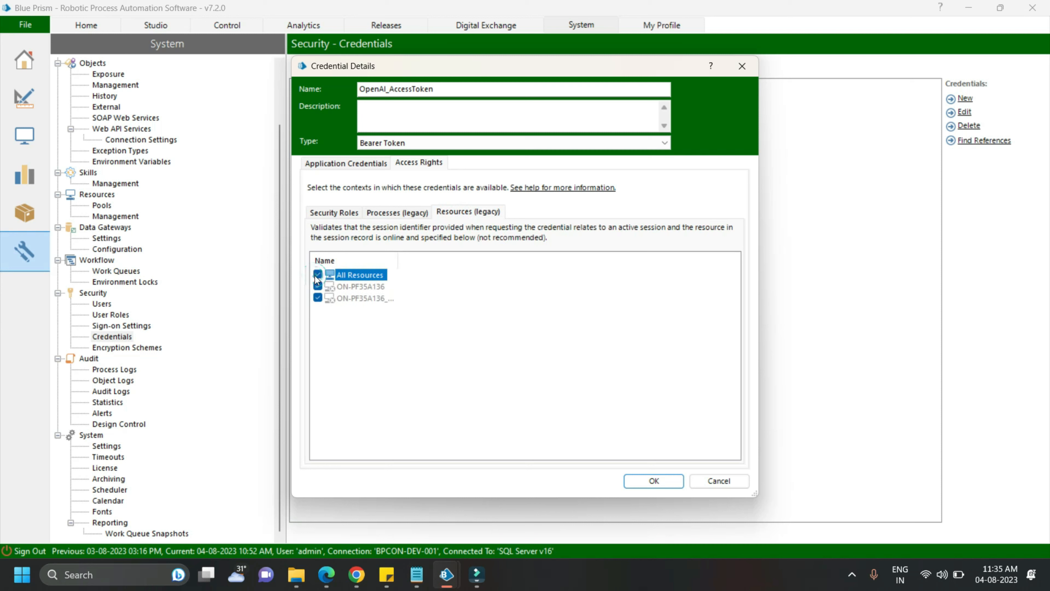
click(414, 212)
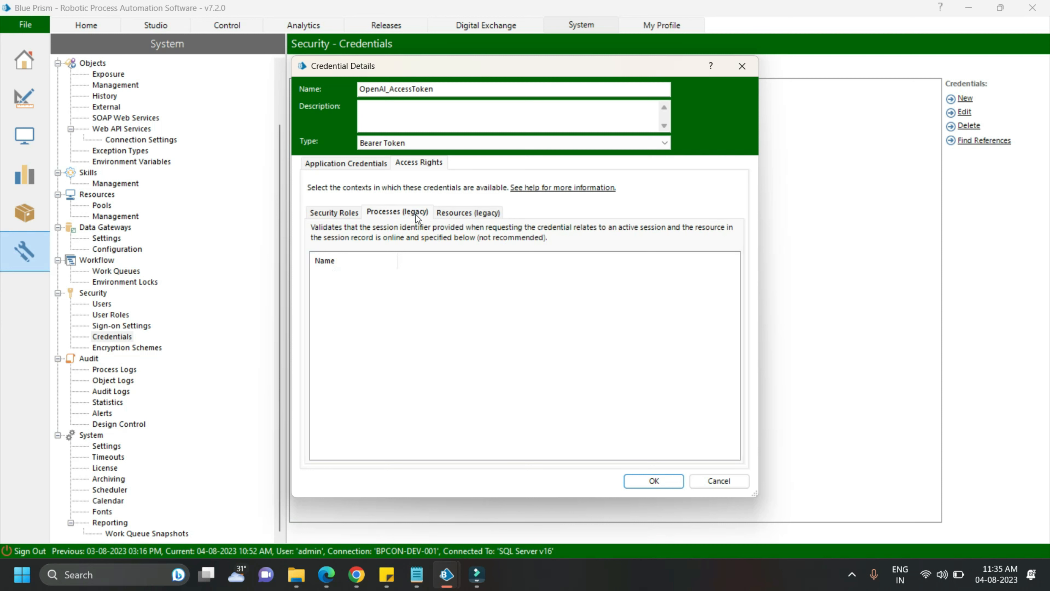
click(447, 214)
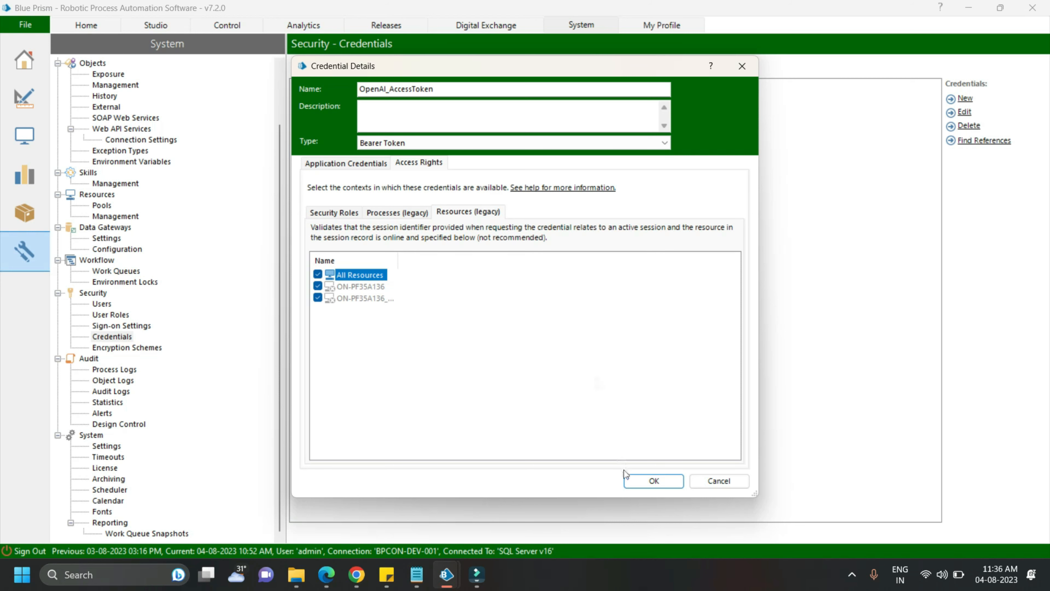
click(653, 481)
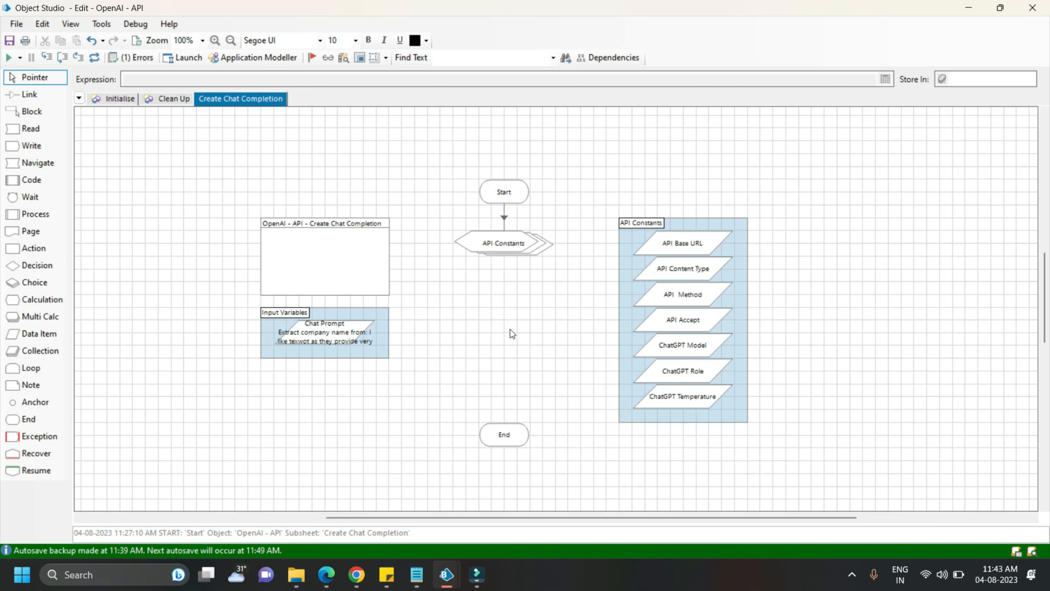
Add an Action stage below the API Constants stage that uses the Credentials business object's Get action
drag(34, 249, 510, 302)
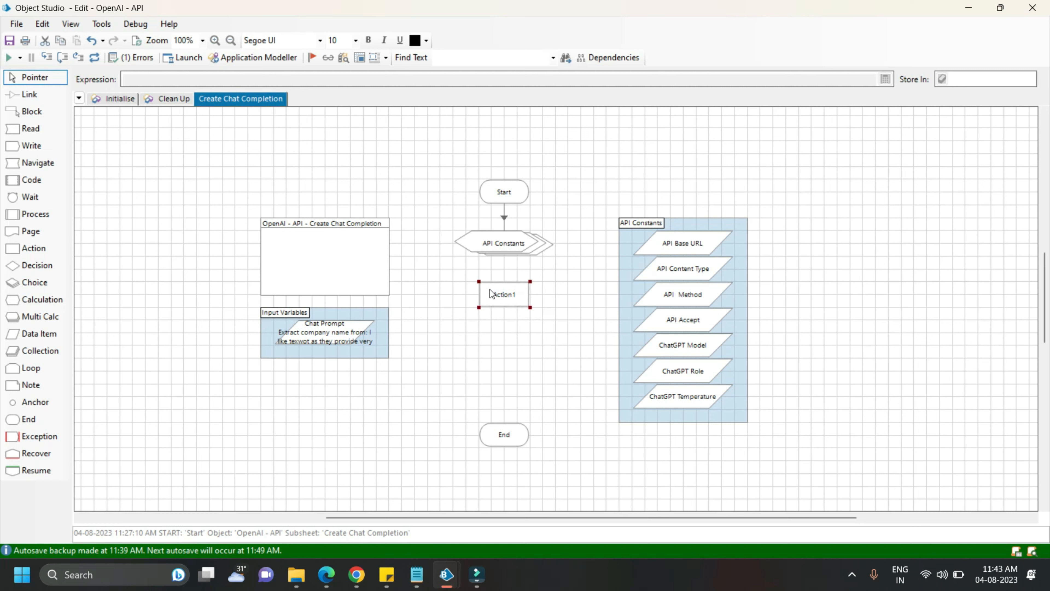
double_click(504, 295)
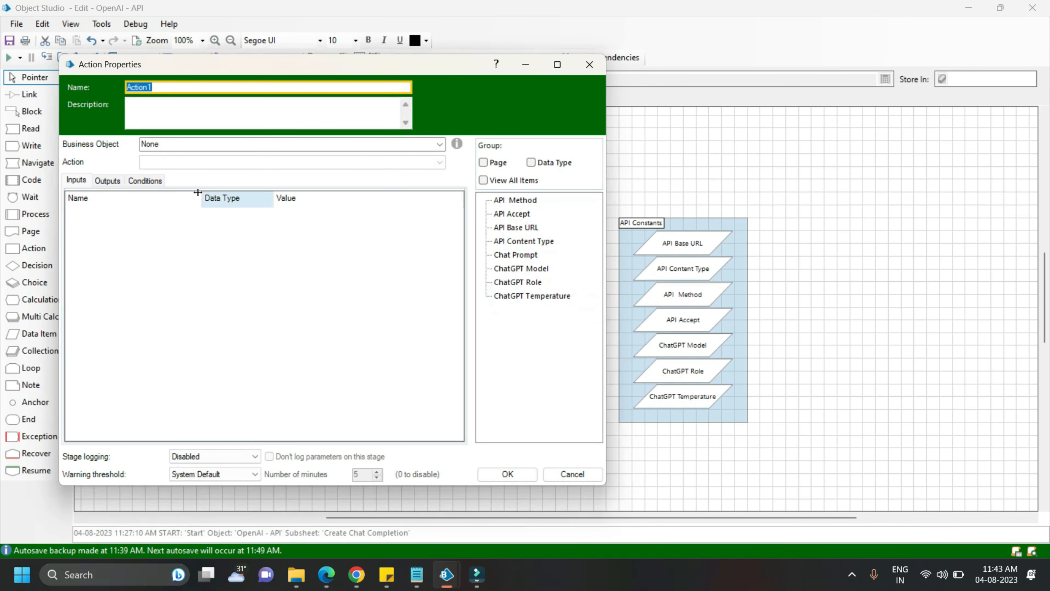
click(431, 142)
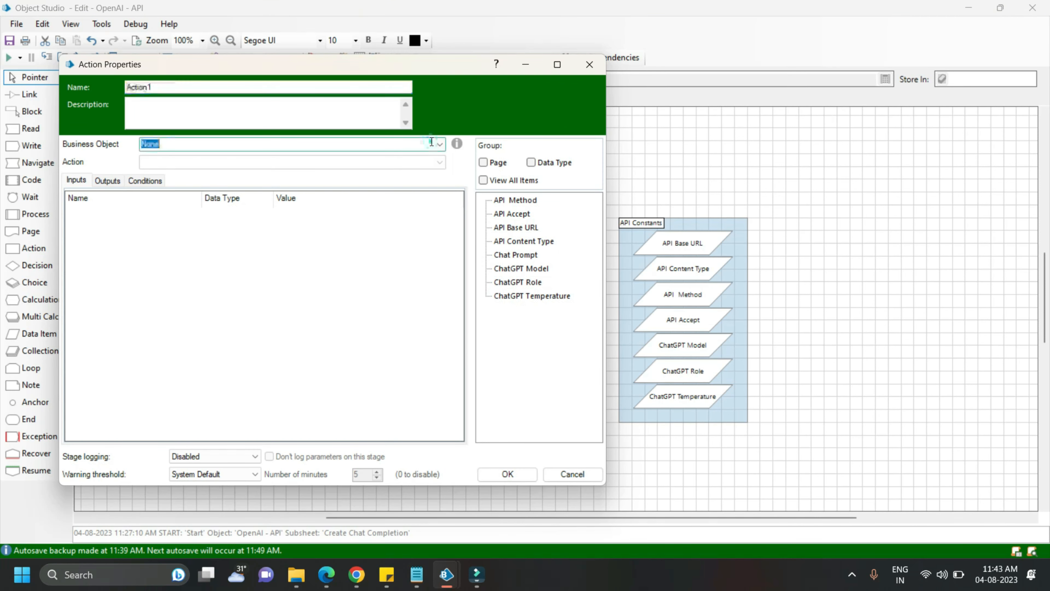
click(440, 143)
click(251, 162)
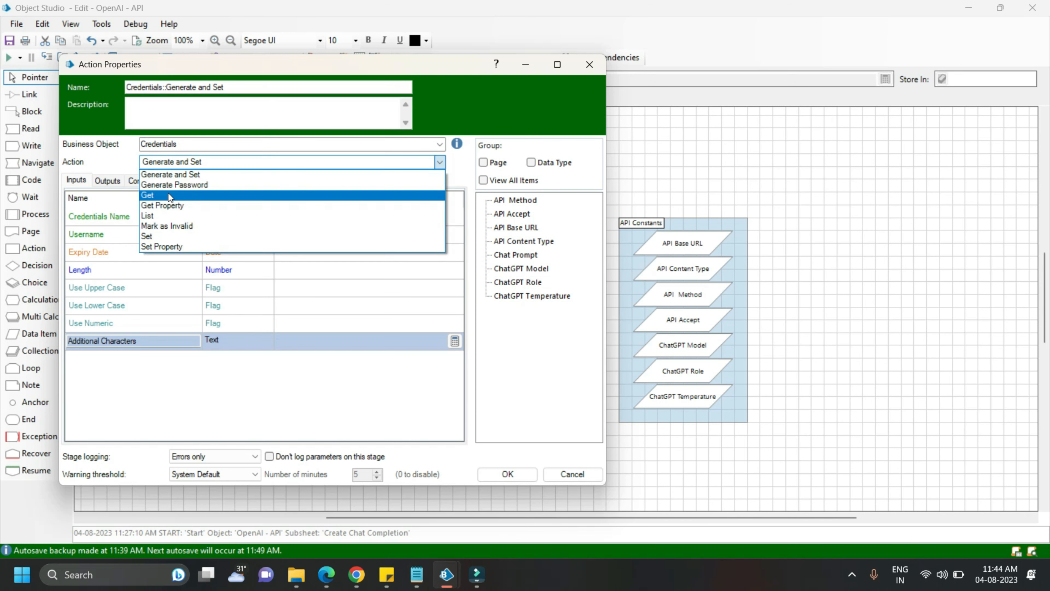
click(168, 194)
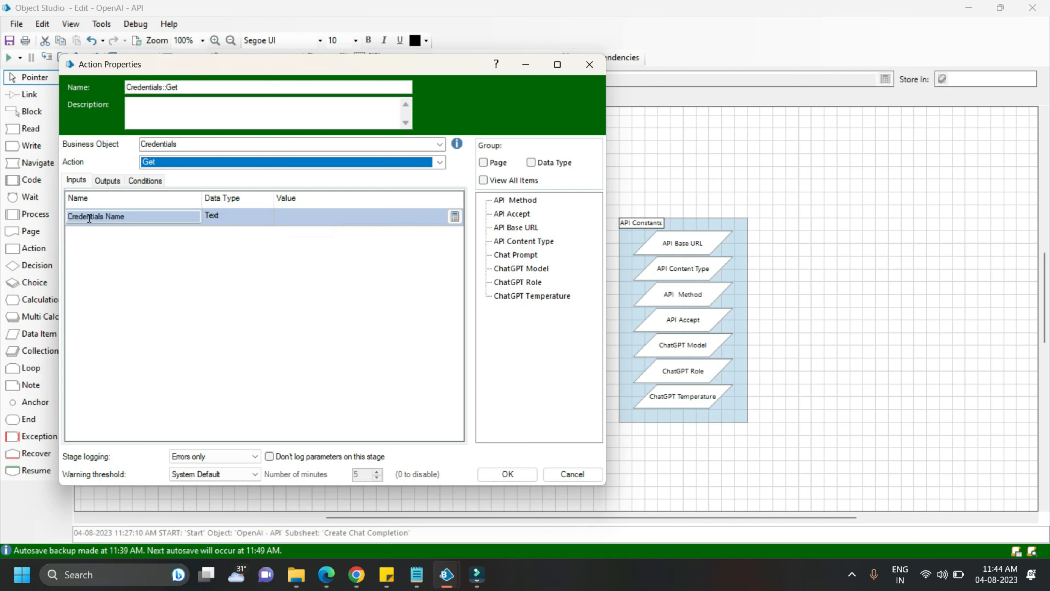
Set the action's Credentials Name input to [Credential Name] and store its Password output in a new data item named API_Key
click(292, 217)
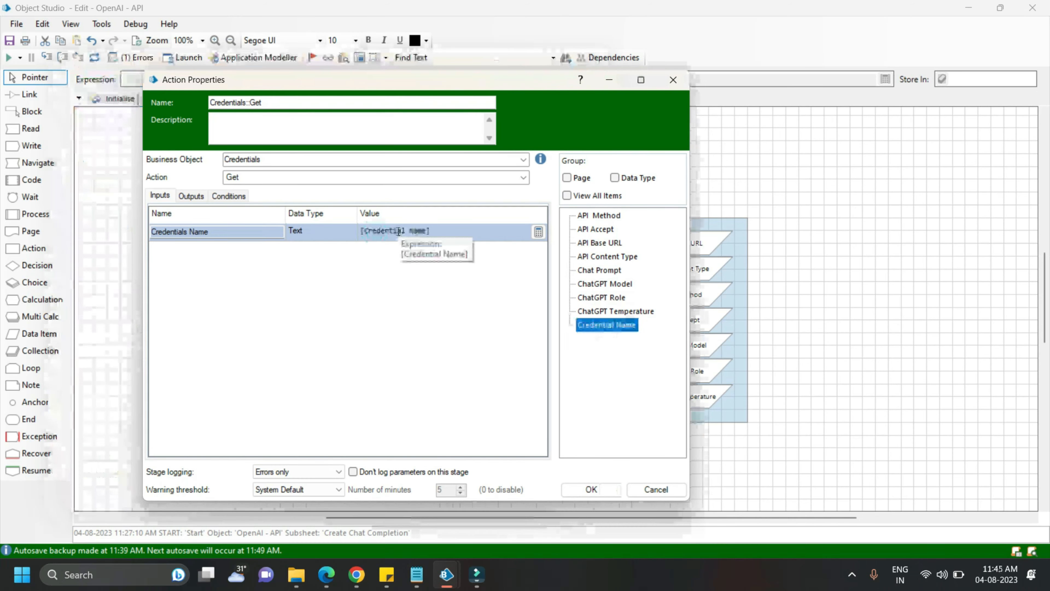
click(195, 195)
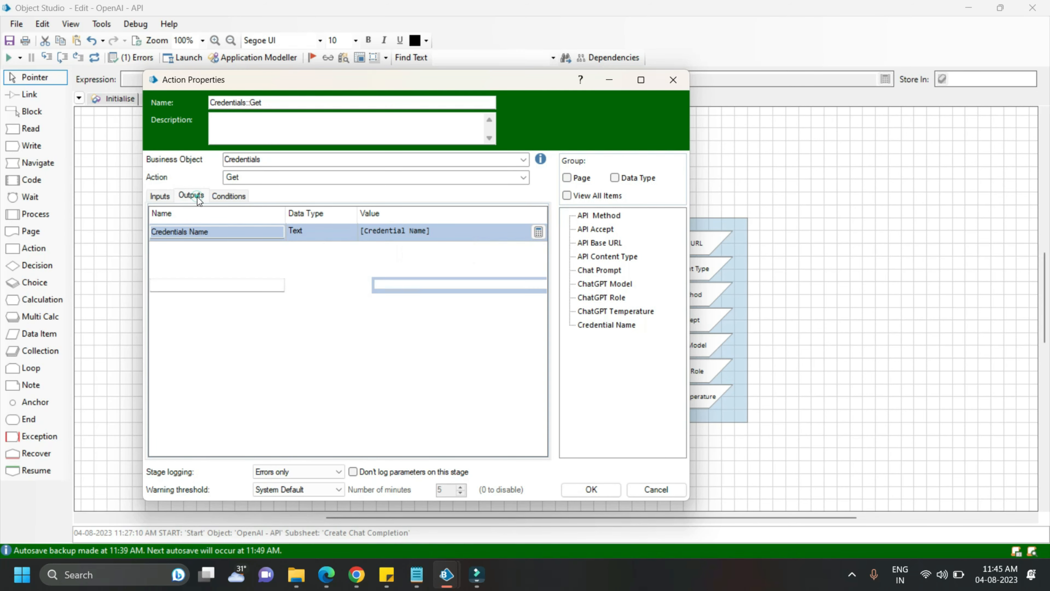
click(385, 231)
text(API_)
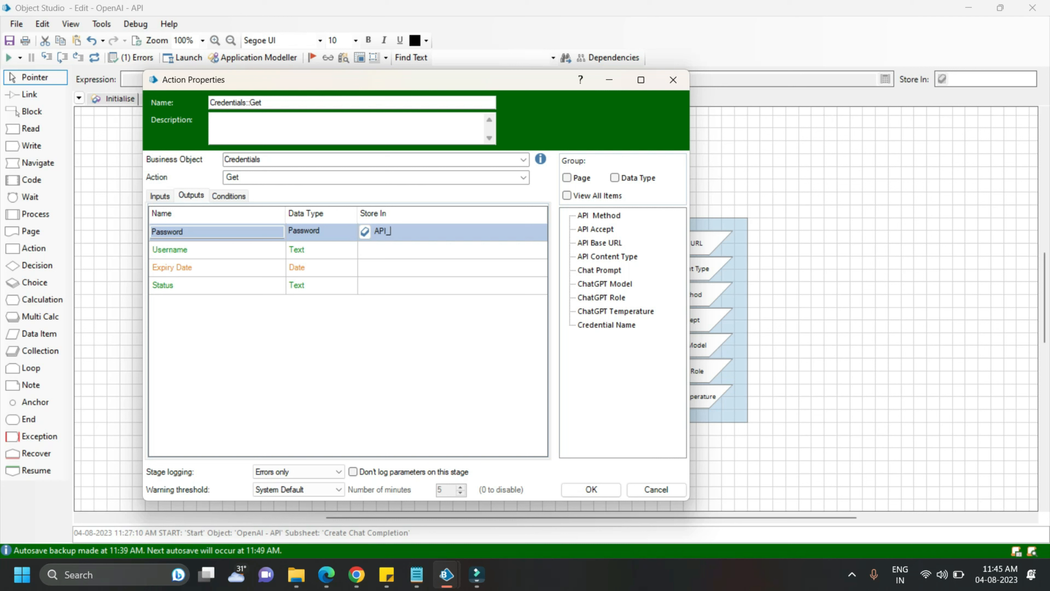
text(Key)
click(368, 235)
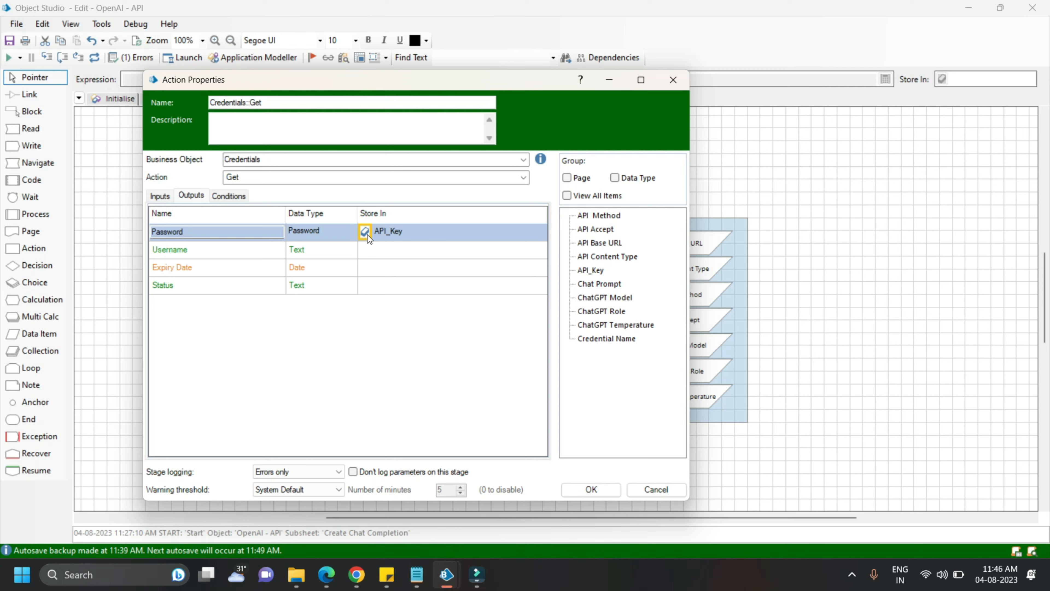
click(591, 489)
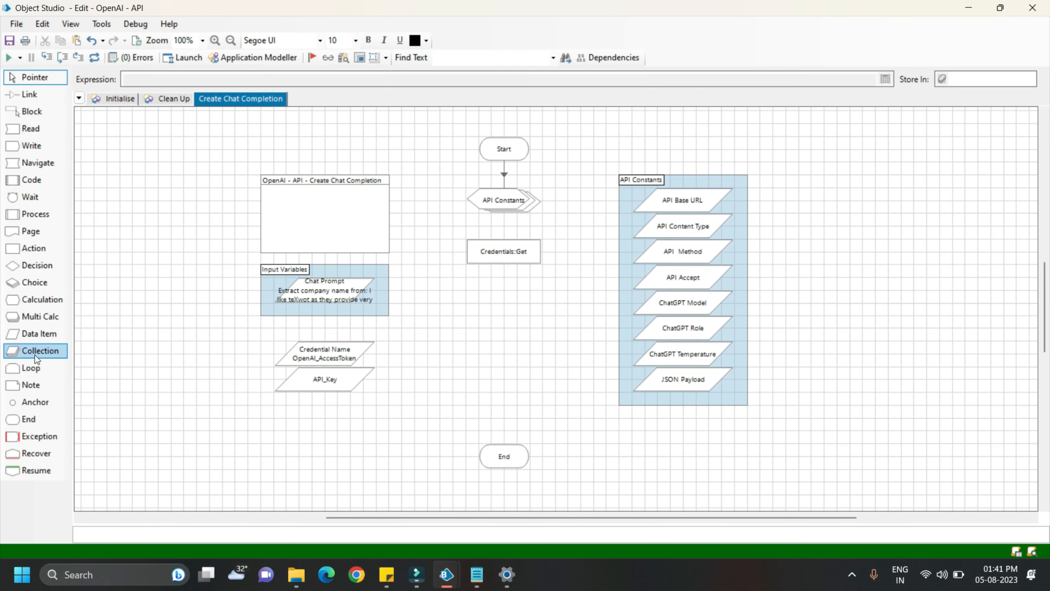
Add a Collection stage below the API_Key data item and name it "API Headers"
drag(37, 358, 325, 423)
double_click(339, 417)
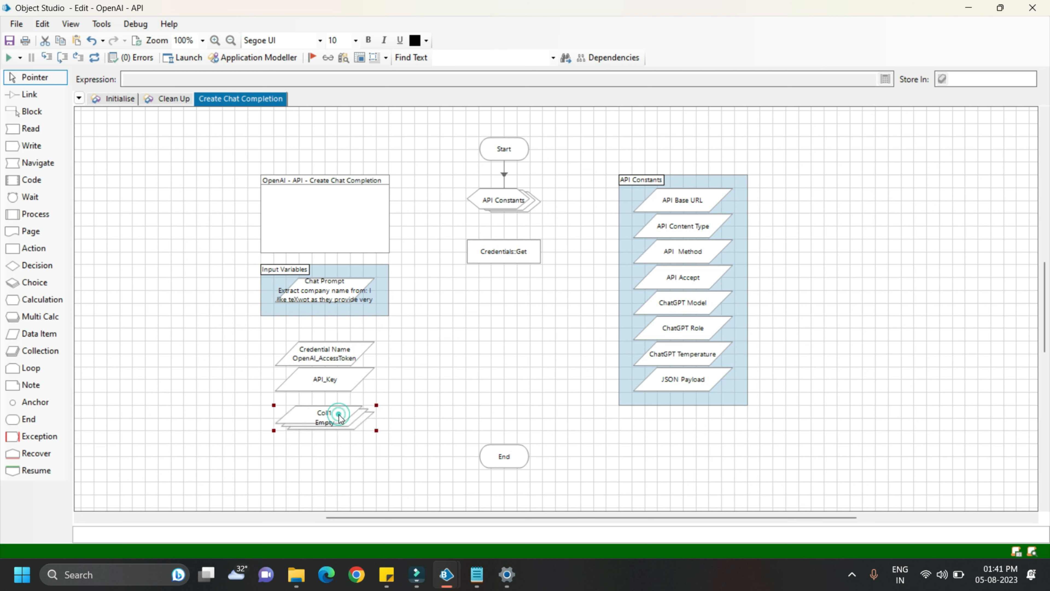
text(API Headers)
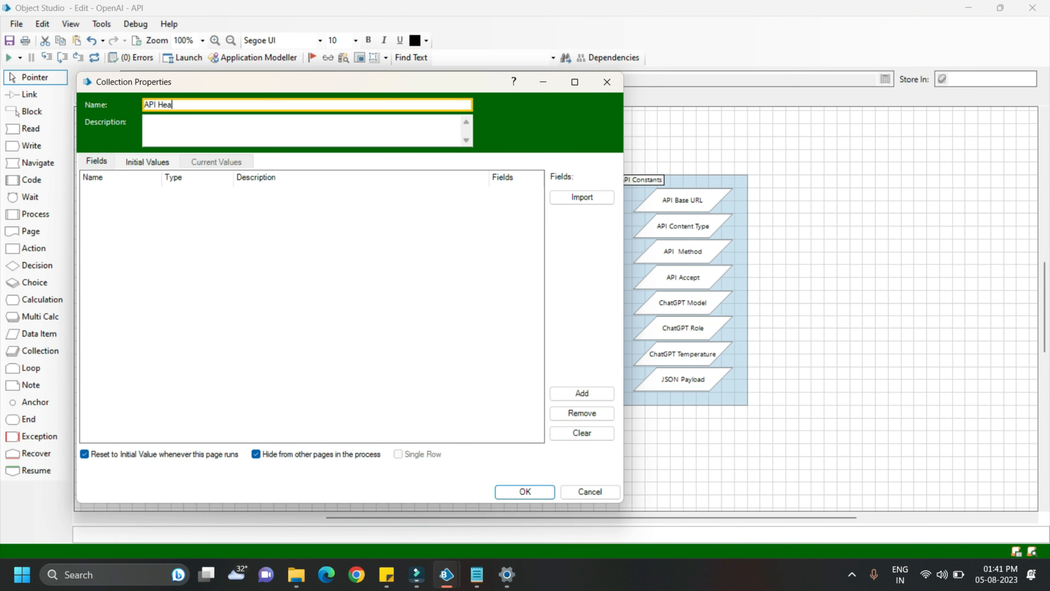
Define a field named "Authorization" of type Text in the API Headers collection
click(94, 164)
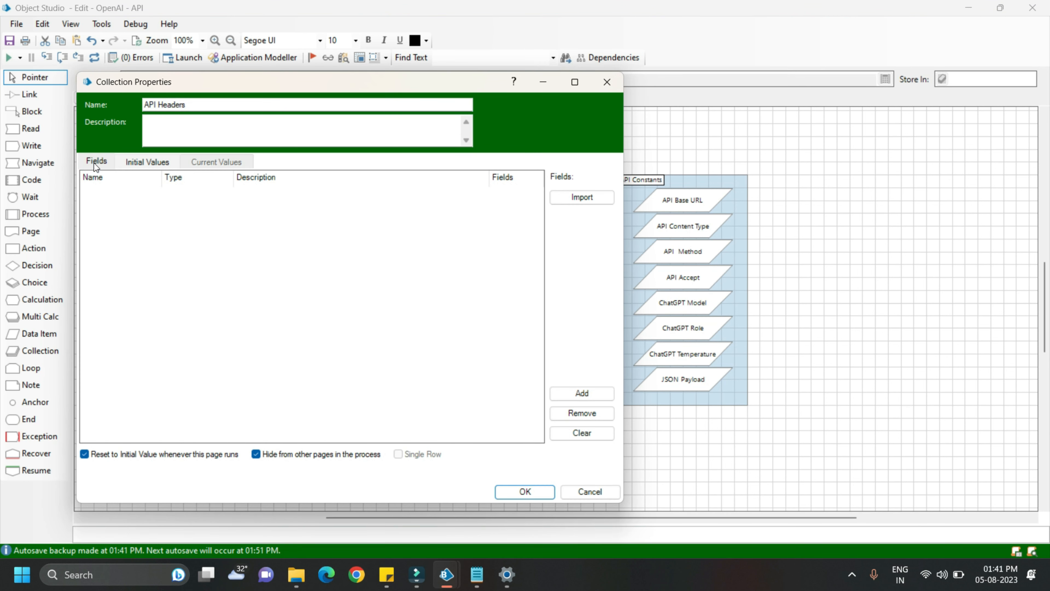
click(582, 392)
double_click(106, 195)
text(Authorization)
click(191, 193)
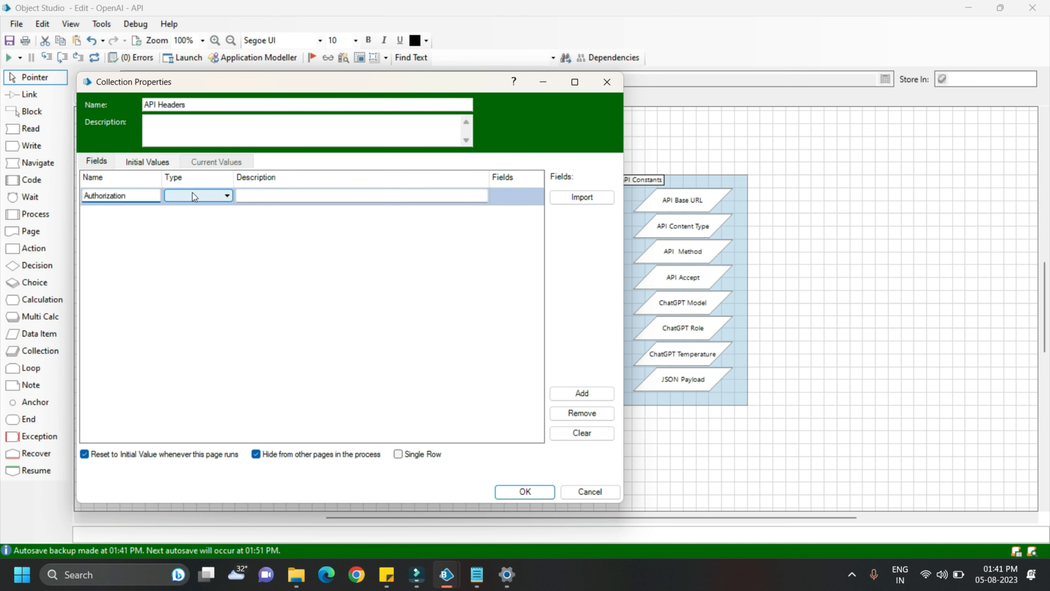
click(181, 270)
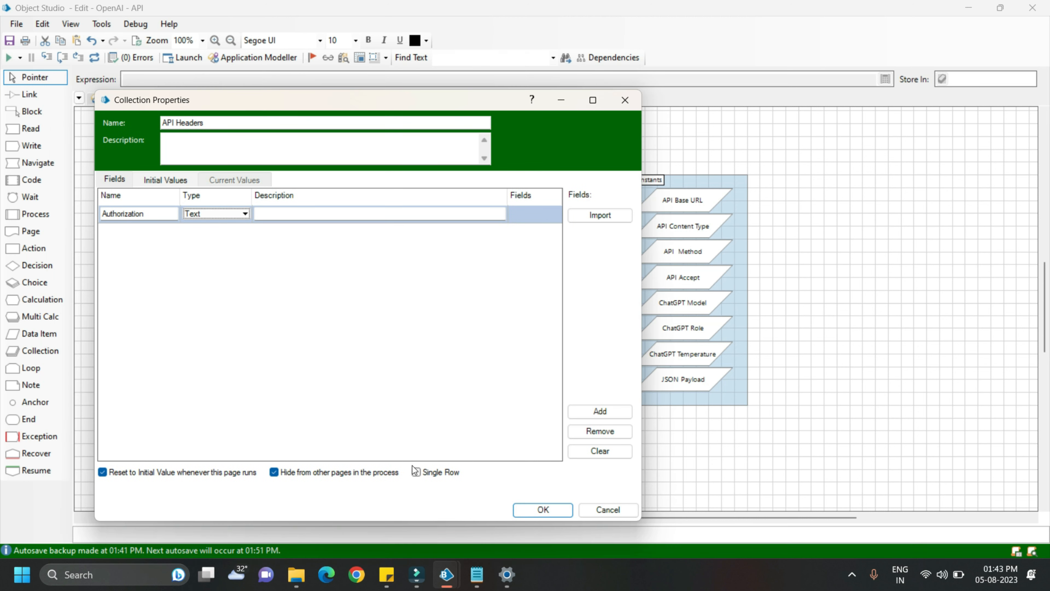
click(414, 472)
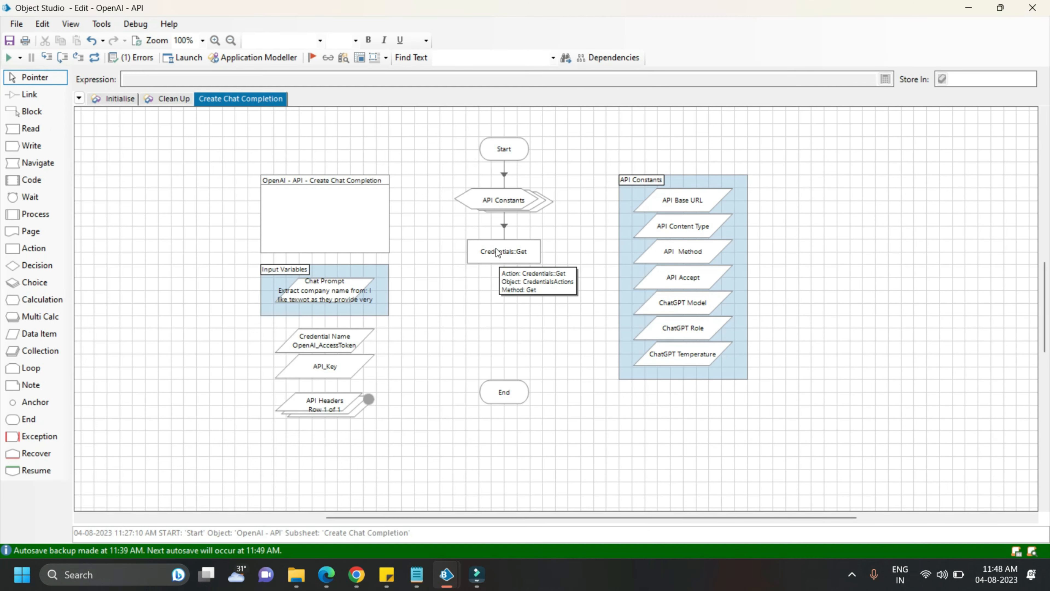
Add a Calculation stage named "Set Headers" below Credentials::Get with the expression "Bearer "&[API_Key]
click(42, 298)
click(504, 302)
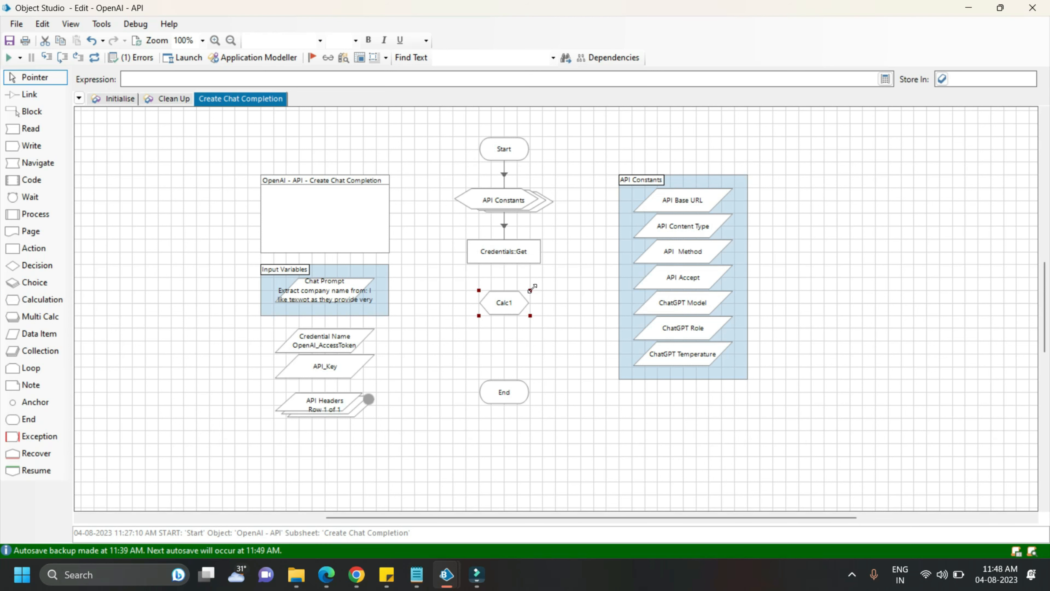
click(510, 302)
double_click(511, 302)
click(212, 243)
text("Bearer ")
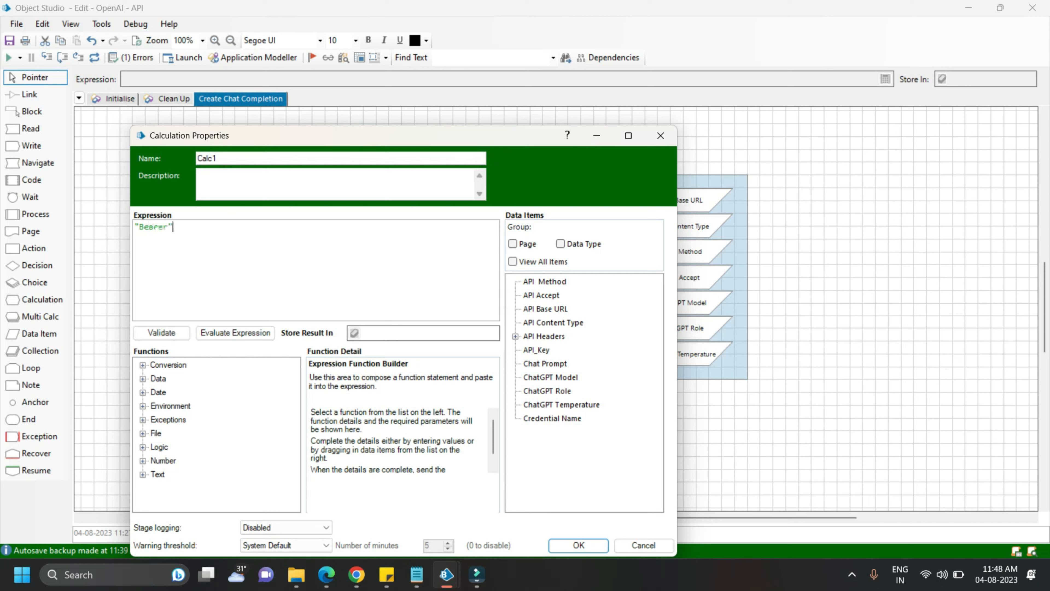
text(&)
drag(537, 350, 283, 228)
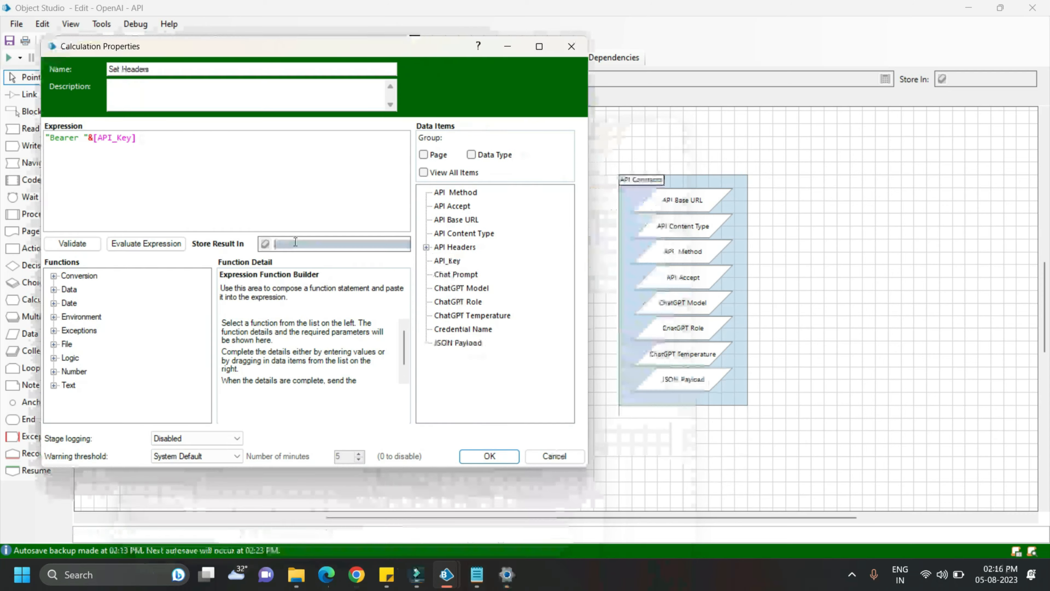
Store the Set Headers calculation result in the Authorization field of the API Headers collection
text(API Headers.)
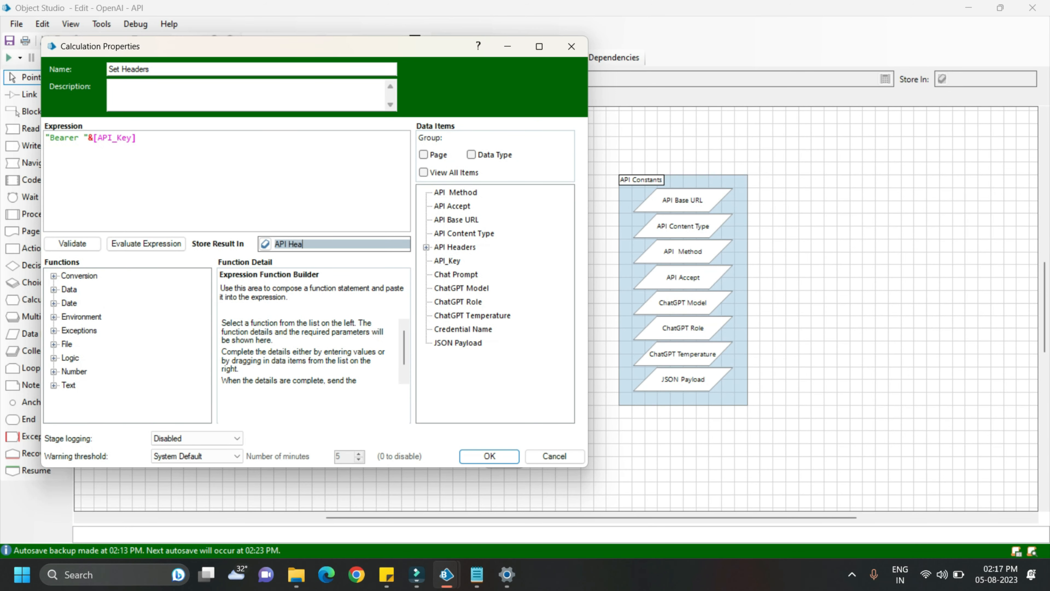
text(Authertica)
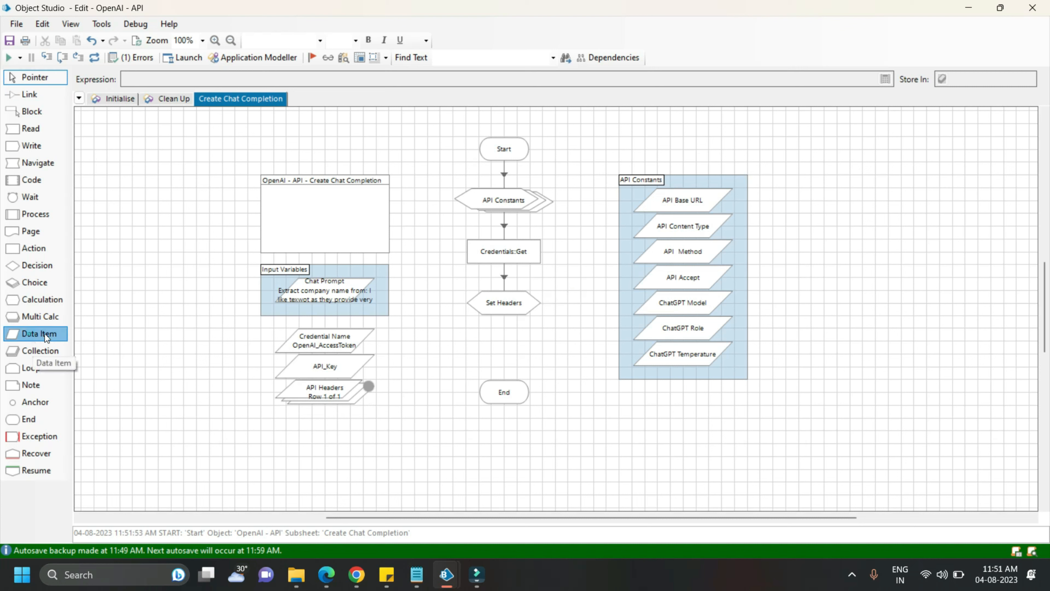
Add a data item named "JSON Payload Template" of type Text below the API Headers collection
drag(29, 334, 317, 436)
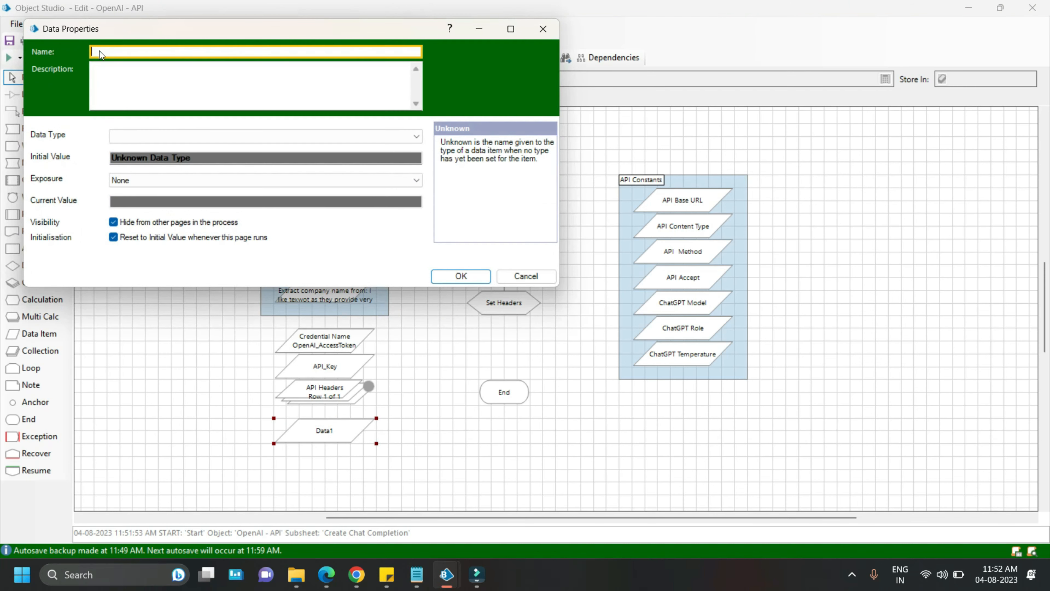
text(JSON Payload Template)
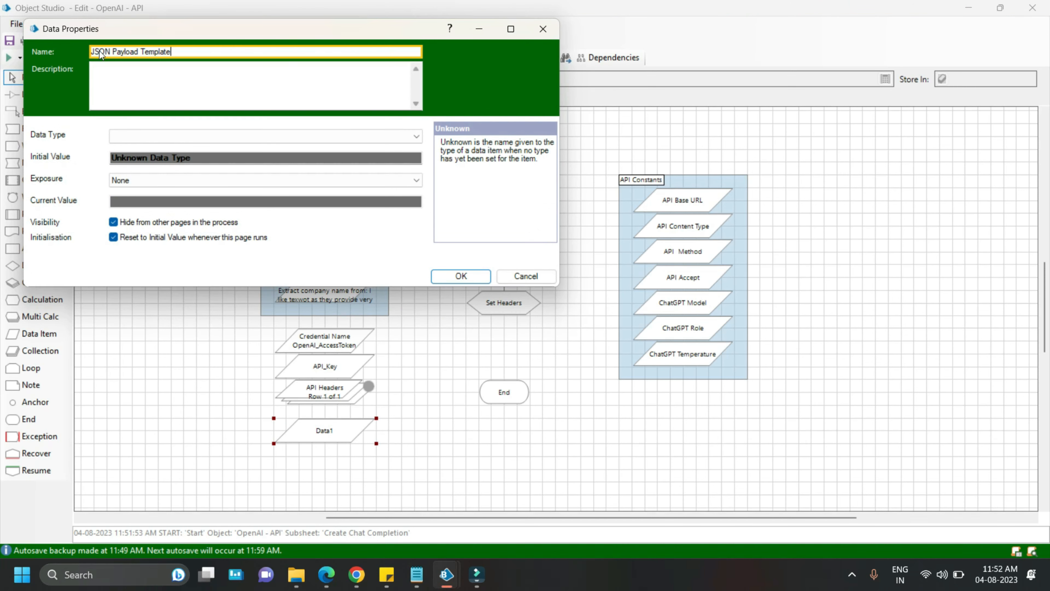
click(237, 136)
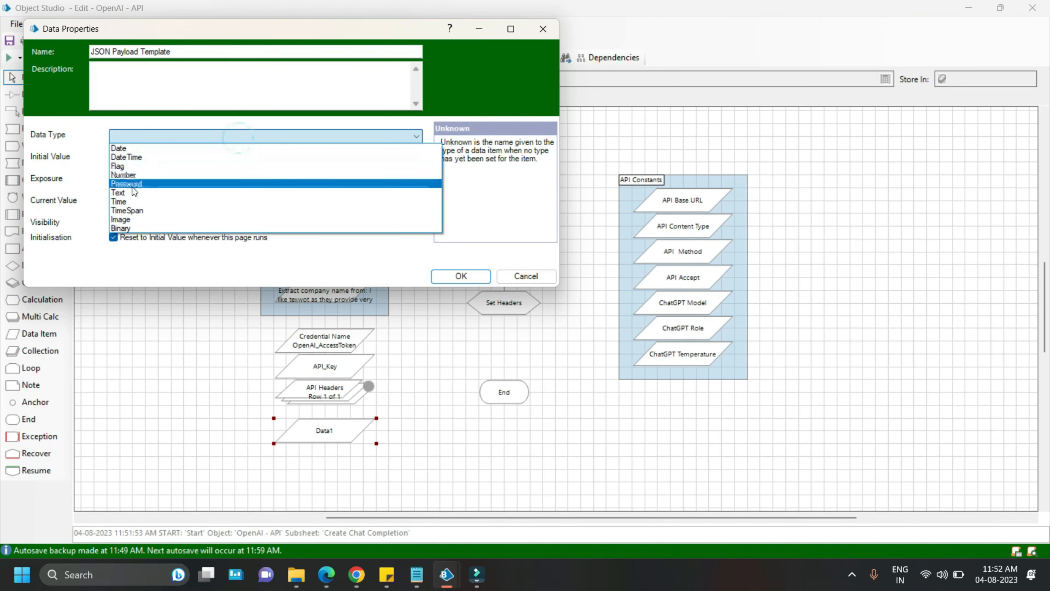
click(120, 193)
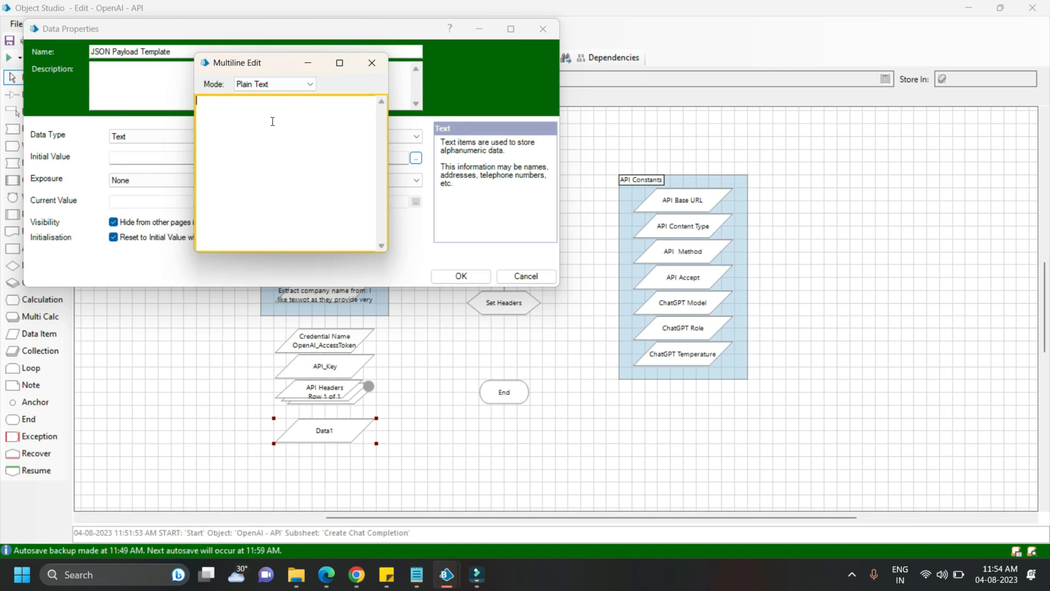
Enter a JSON initial value with "model": "{model}" and a "messages" array holding "role": "{role}" and "content": "{prompt}"
text({ "model": "{model}", "messages": [ { "role": "{role}", "content": "{}")
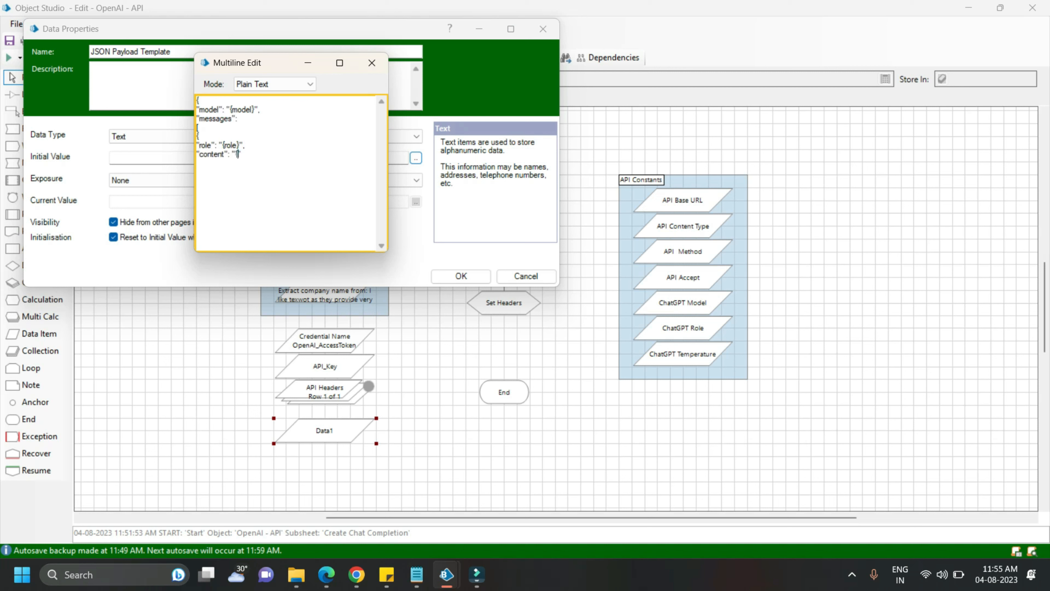
key(Left)
text(prompt)
key(End)
key(Return)
text(})
key(Return)
text(], "te")
Complete the JSON template with the entry "temperature": {temperature} after the messages array
key(Left)
text(temperature)
key(End)
text(: {})
key(Left)
text(temperature)
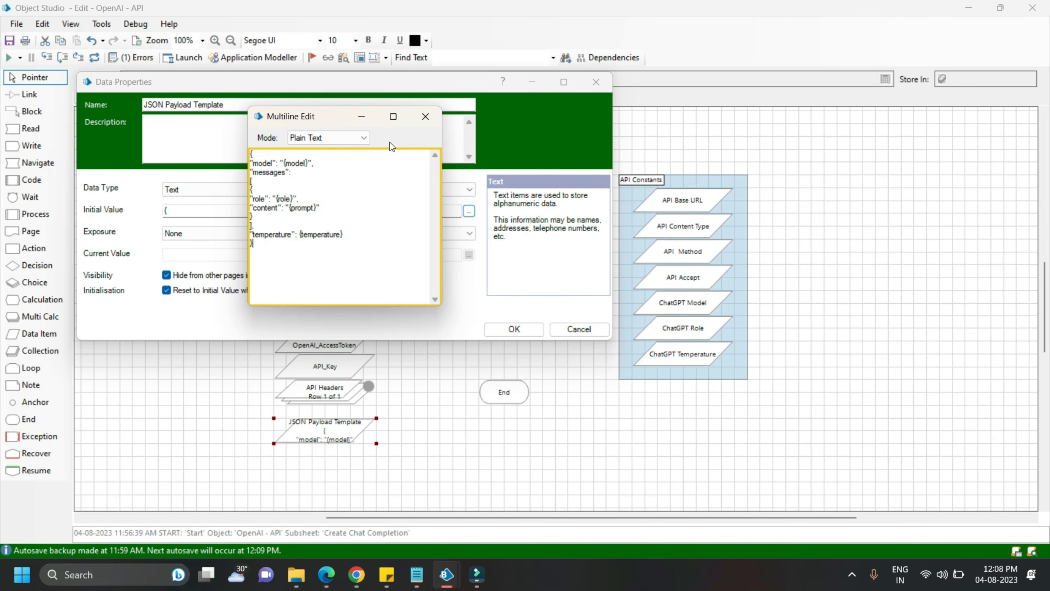
Close the multiline editor and save the JSON Payload Template data item's properties
click(423, 114)
click(517, 331)
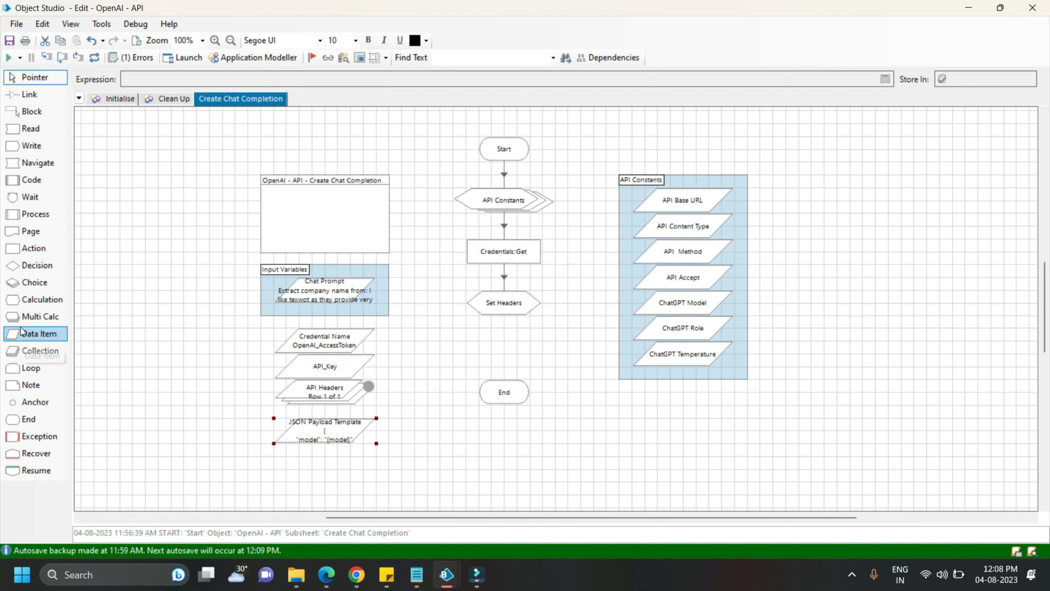
Add a calculation stage between Set Headers and End, moving End down, and name it "Set Json Payload"
click(18, 299)
click(503, 354)
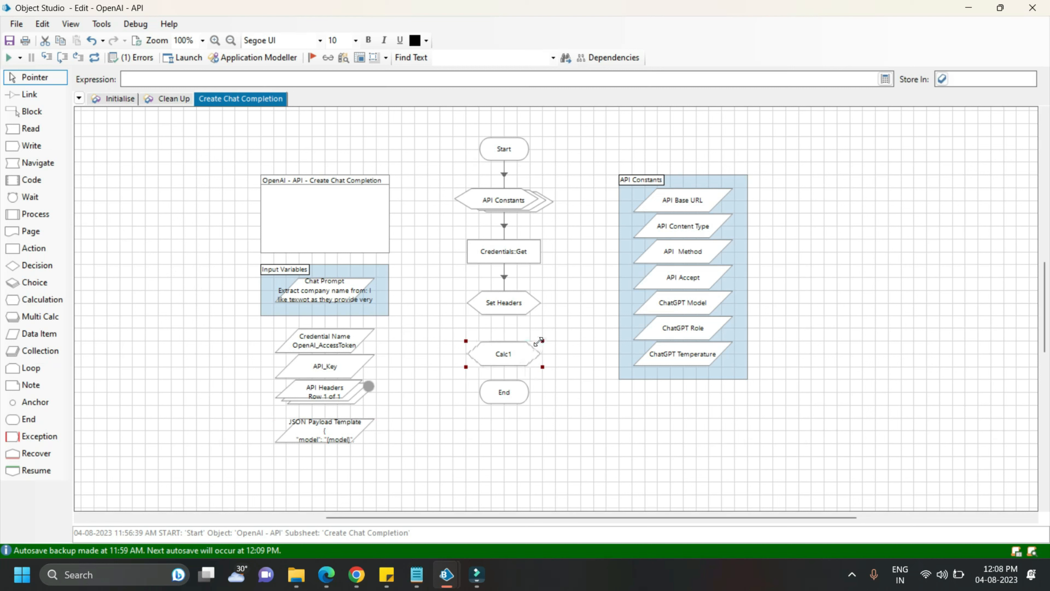
drag(505, 387, 505, 401)
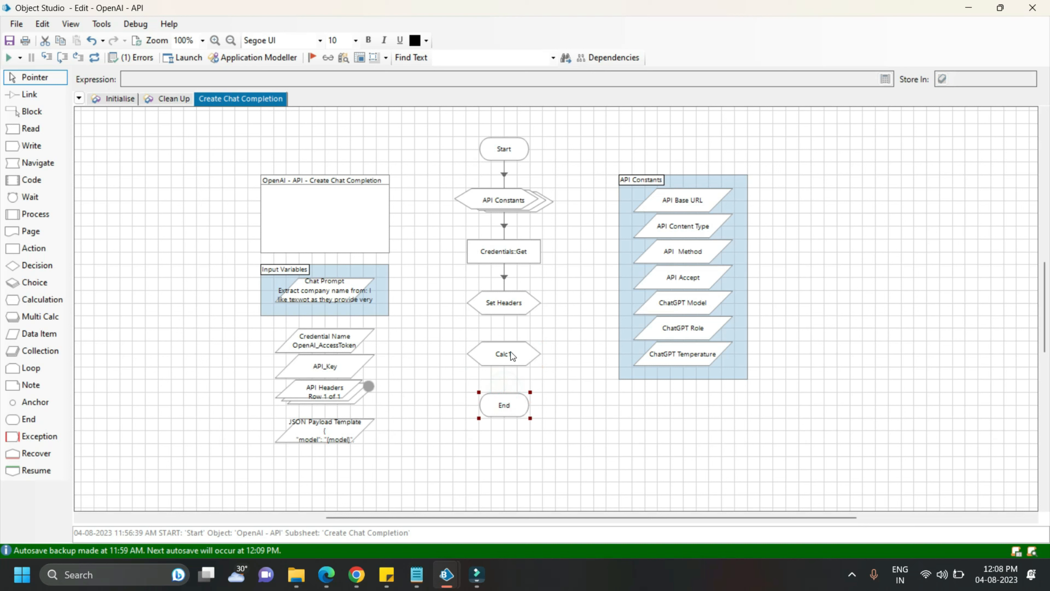
double_click(504, 353)
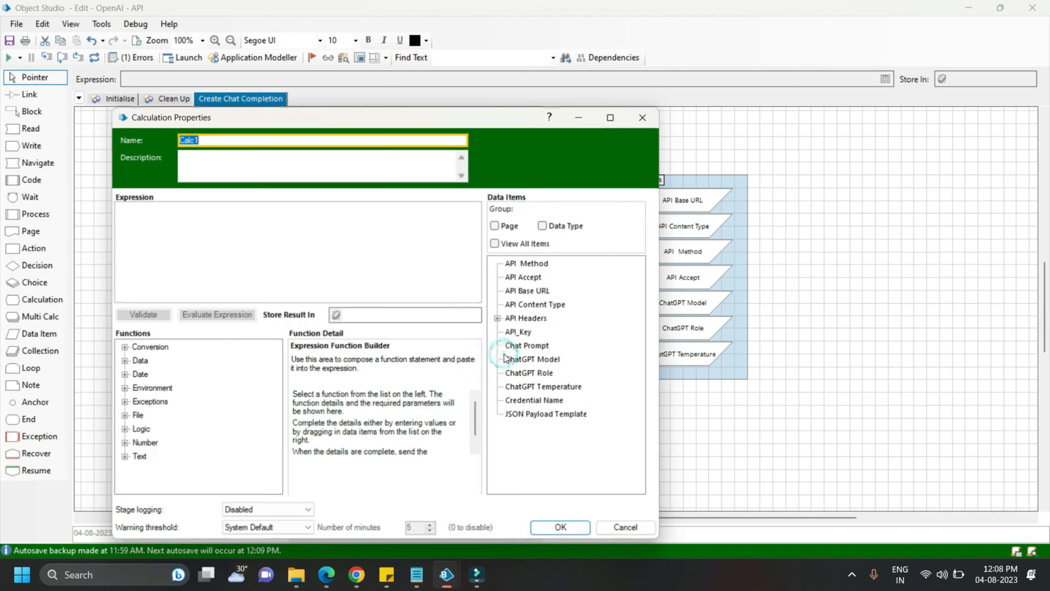
text(Set Json Payload)
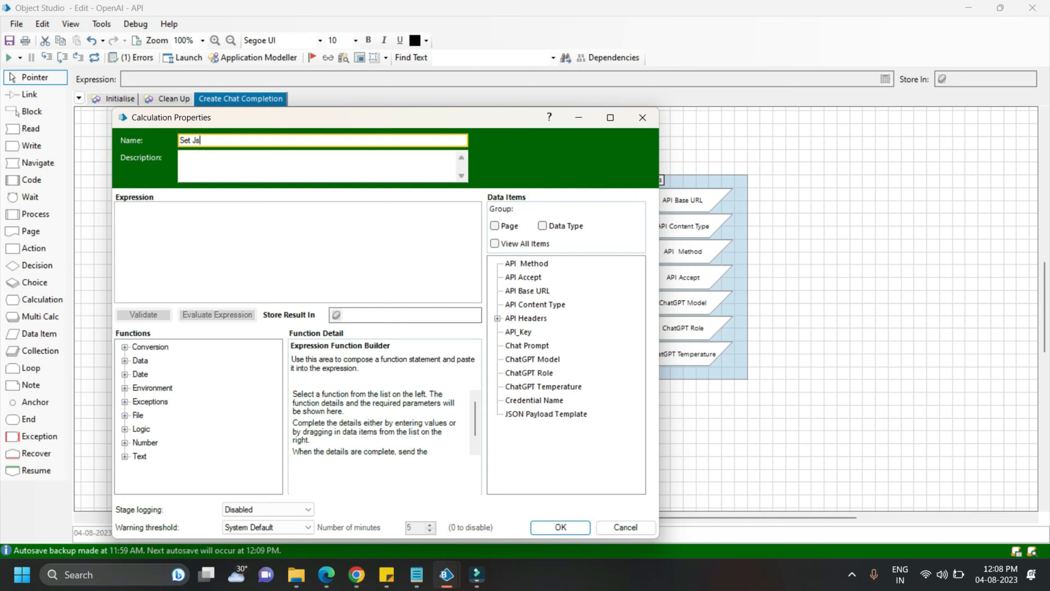
Store the Set Json Payload calculation result in "JSON Payload"
click(371, 315)
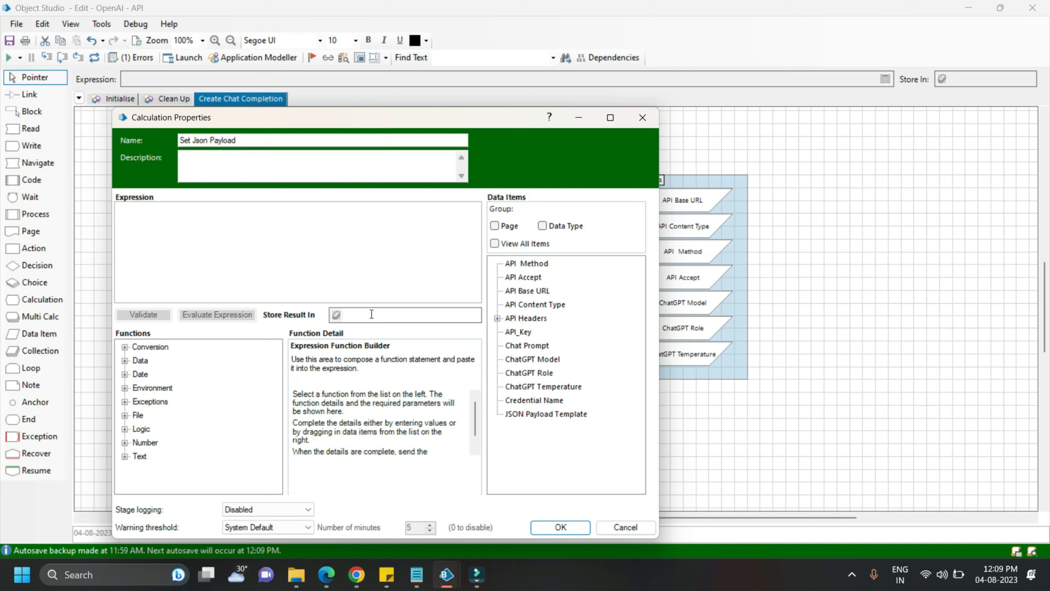
text(JSON Payload)
Start the expression with four nested Replace calls on [Json Payload Template], substituting "{model}" with Trim([ChatGPT Model])
click(203, 239)
text(Replace(R)
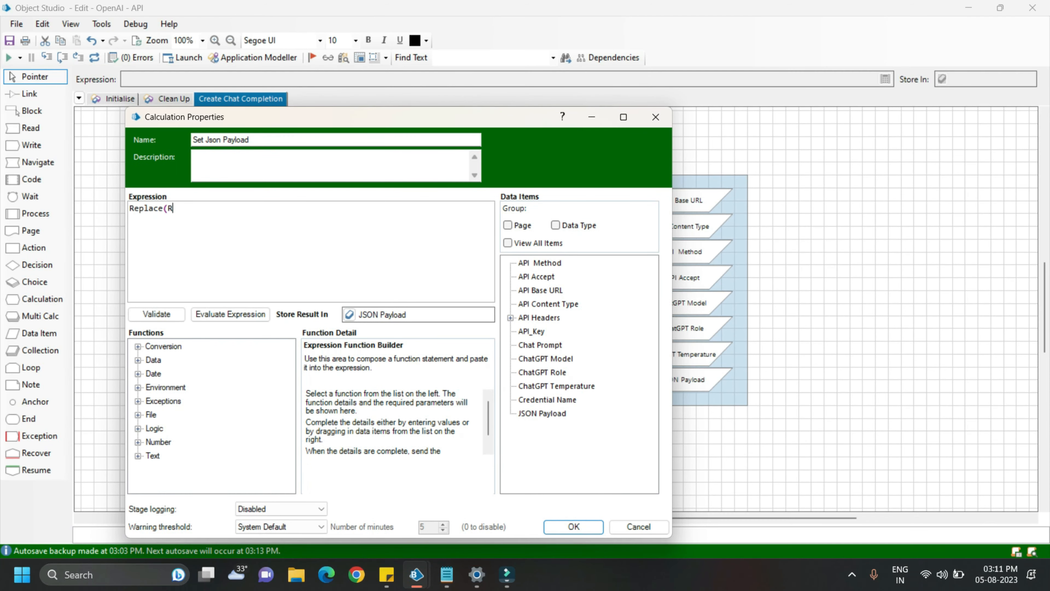
text(eplace(Replace(Replace([Json Payload Template], "{mode})
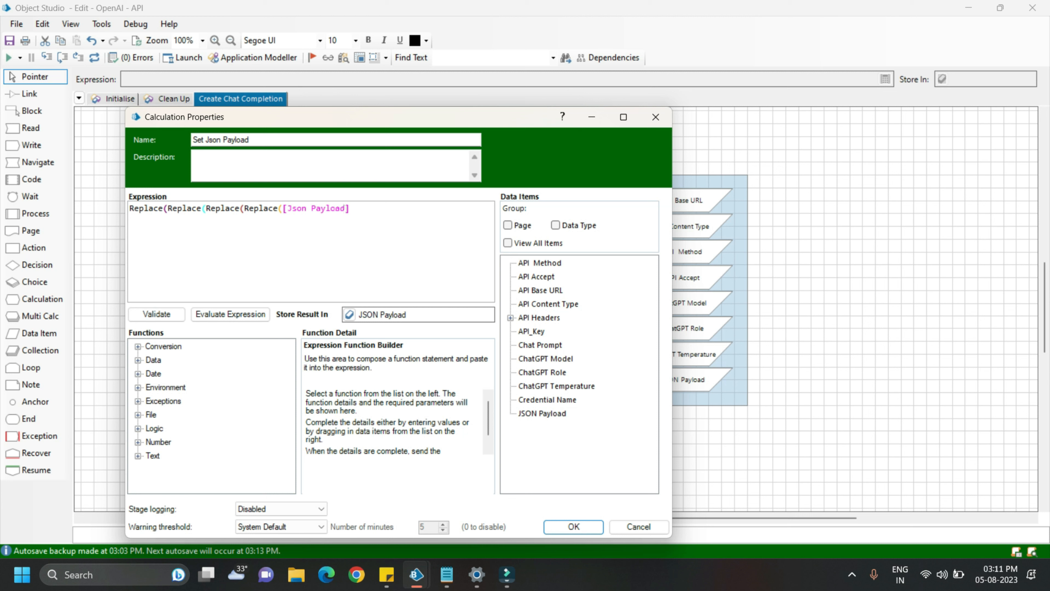
text(l}",Tr)
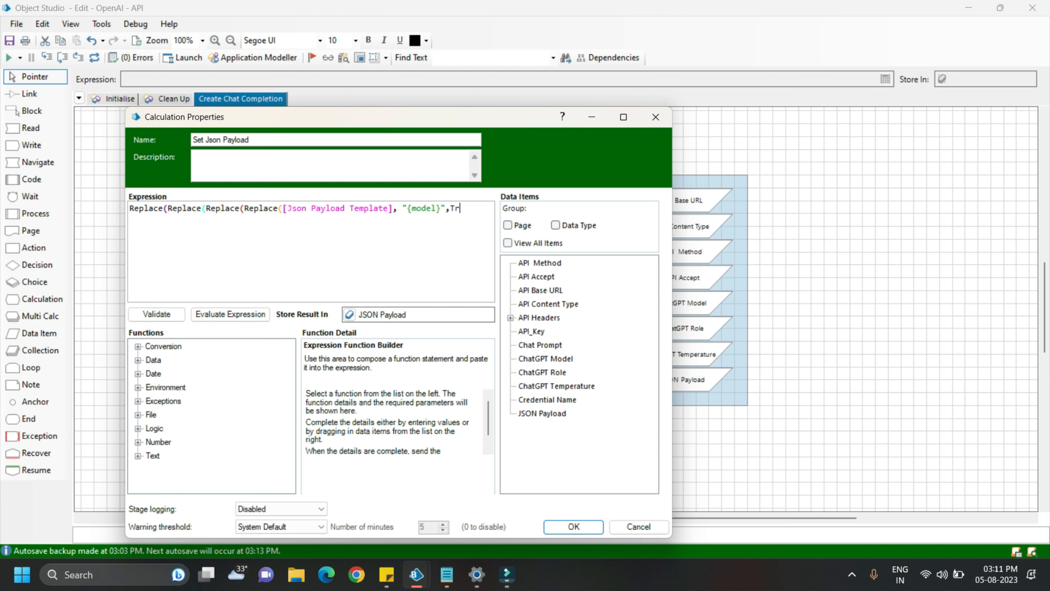
text(im([ChatGPT Model])),)
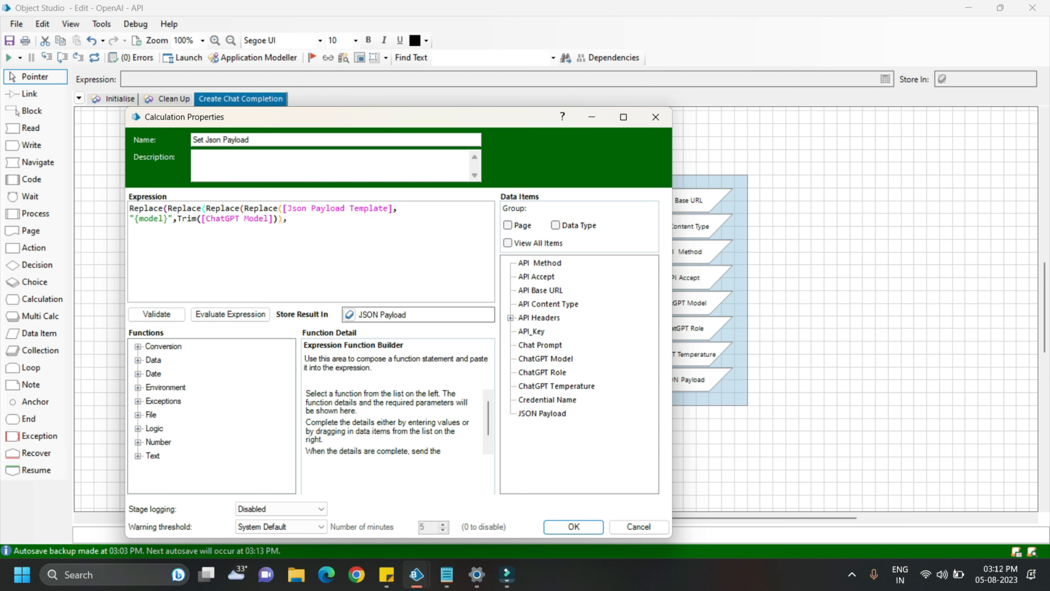
text( "{role}", [ChatGPT Role]), "{prompt}", [ChatG)
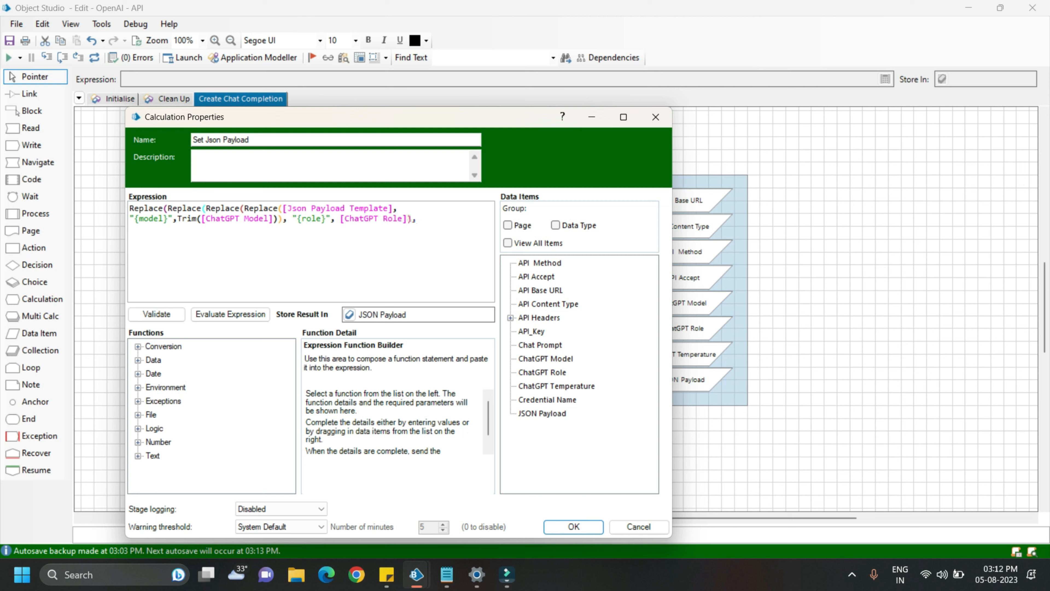
text(PT Prompt]), "{temperature}")
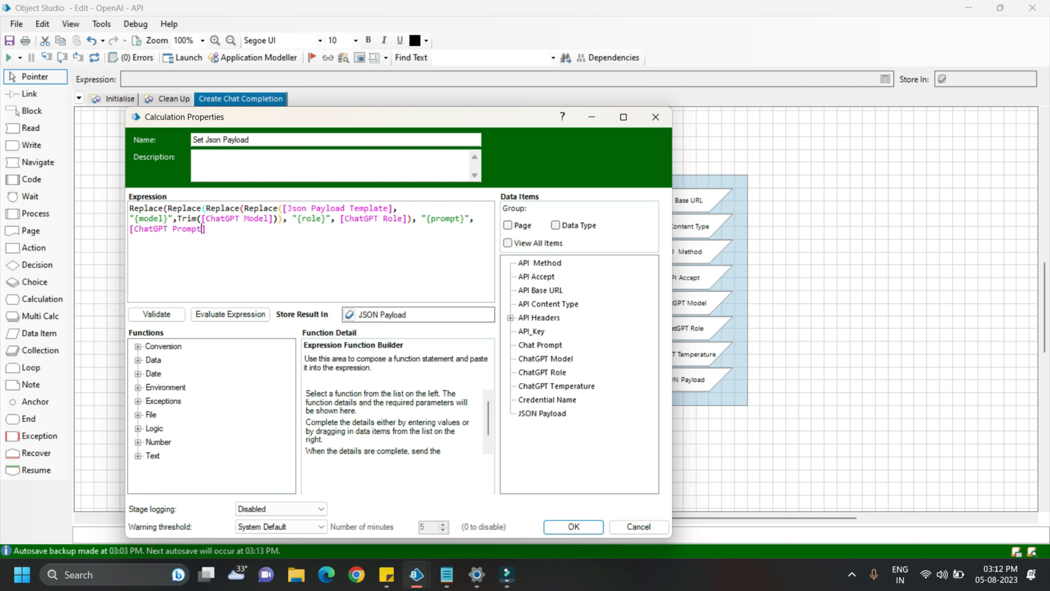
text(, [ChatGPT Temperature]))
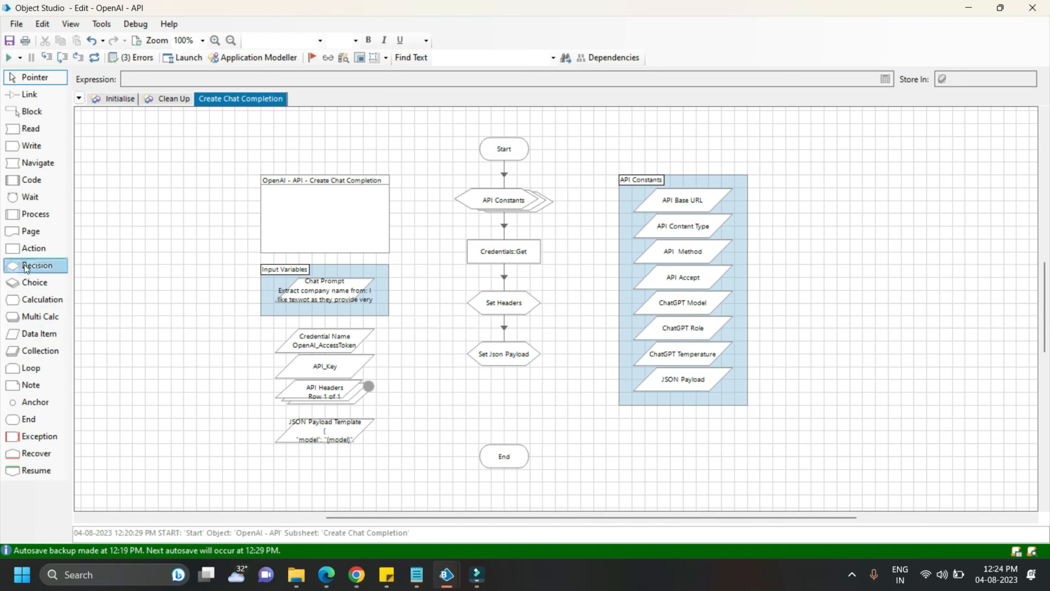
Add an action stage below Set Json Payload that uses the Utility - HTTP business object's HTTP Request action
drag(29, 253, 471, 396)
click(482, 400)
double_click(483, 401)
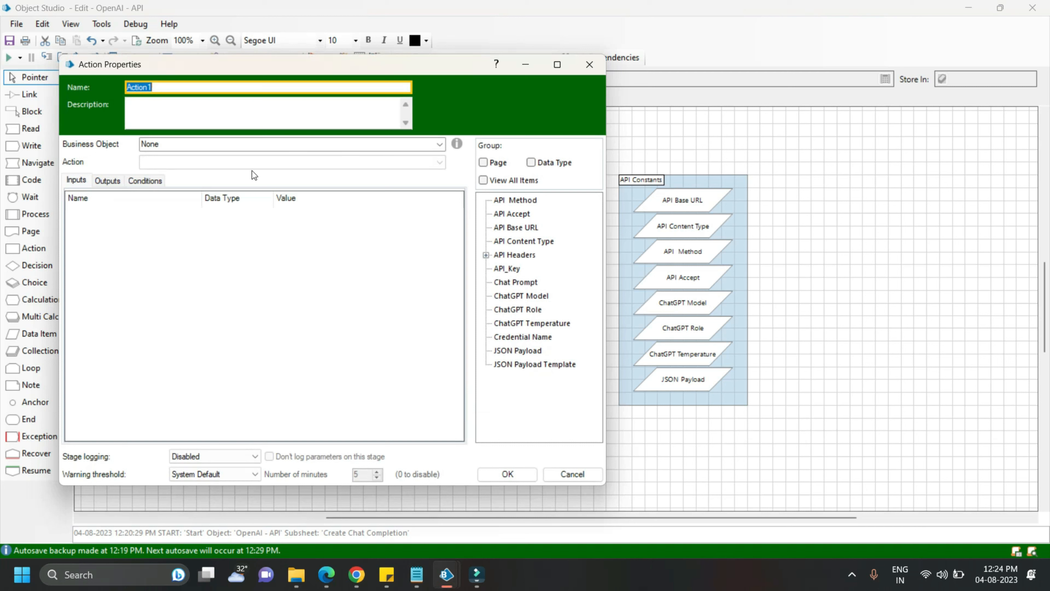
click(439, 145)
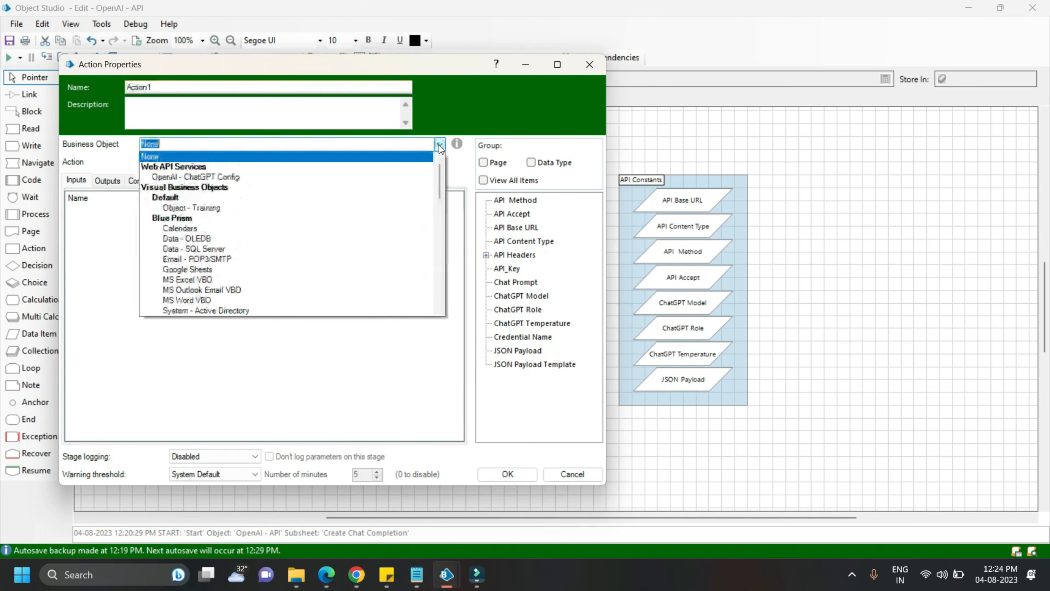
drag(443, 181, 440, 205)
click(176, 259)
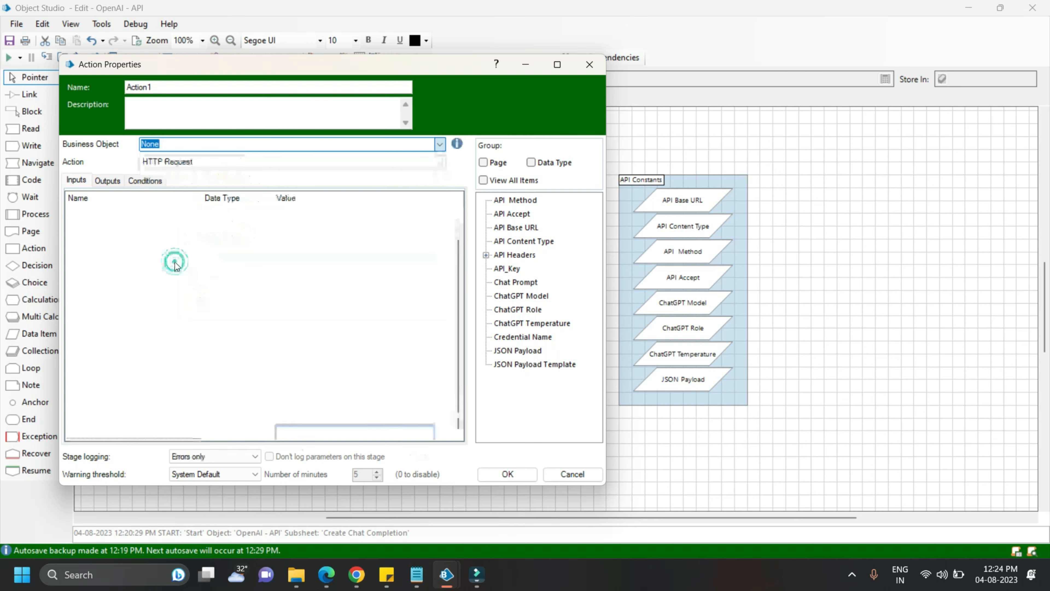
click(210, 166)
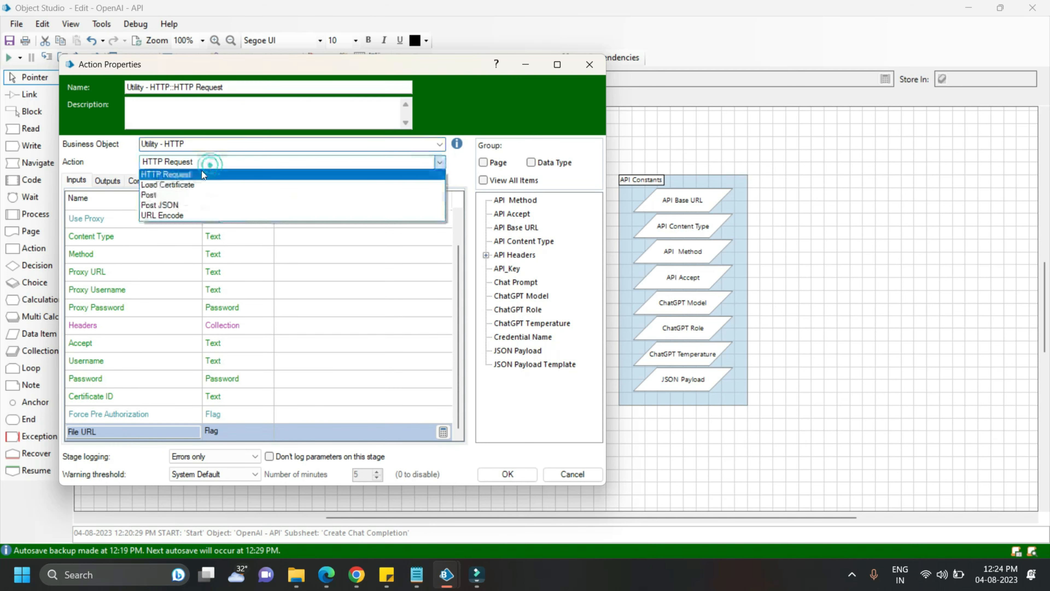
click(184, 176)
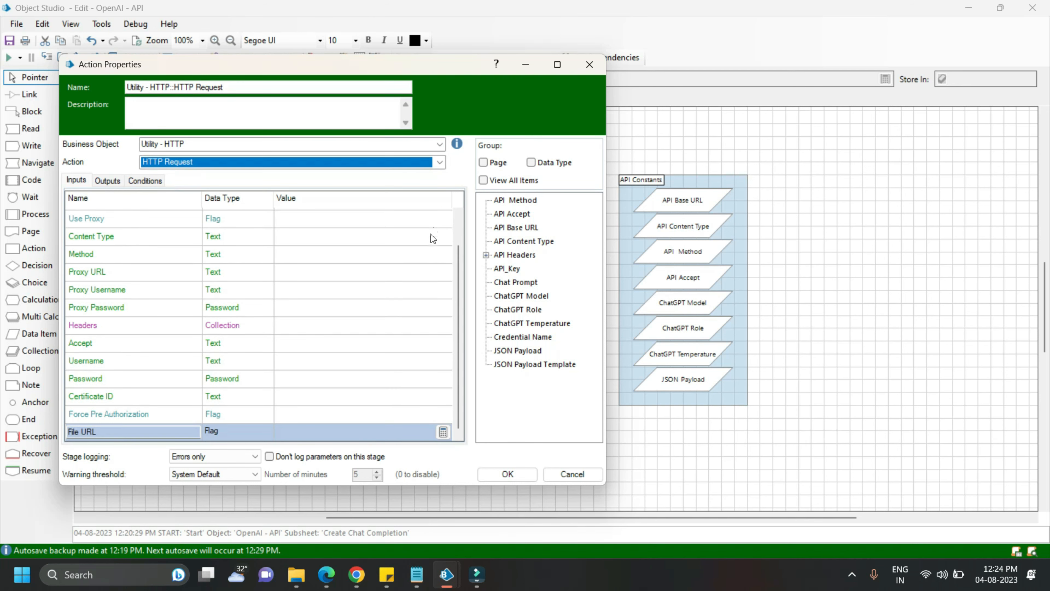
Set the HTTP Request inputs Address URL to [API Base URL] and Body to [JSON Payload]
scroll(458, 285, up, 1)
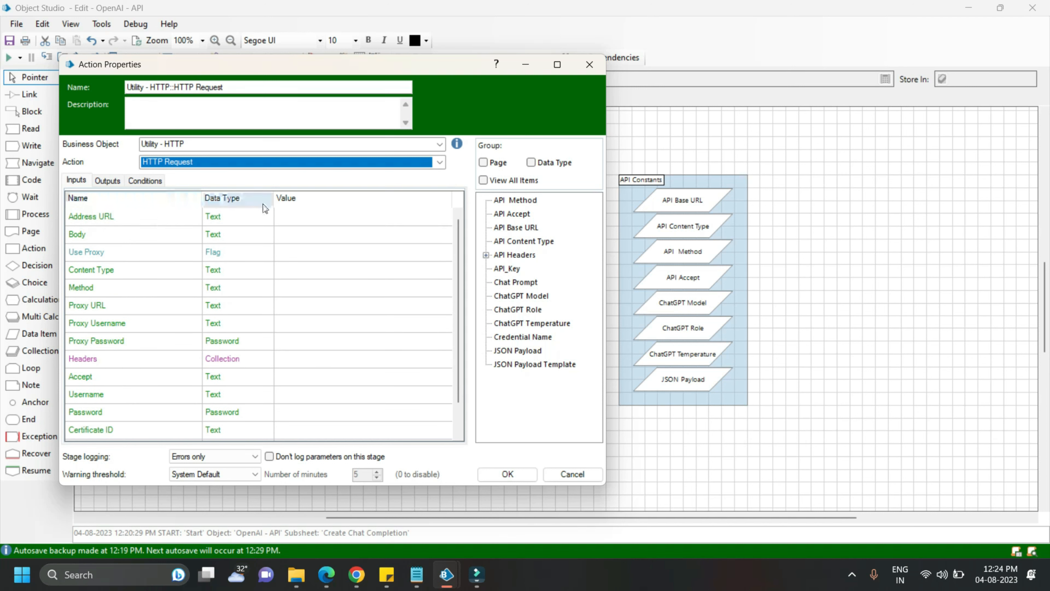
click(315, 223)
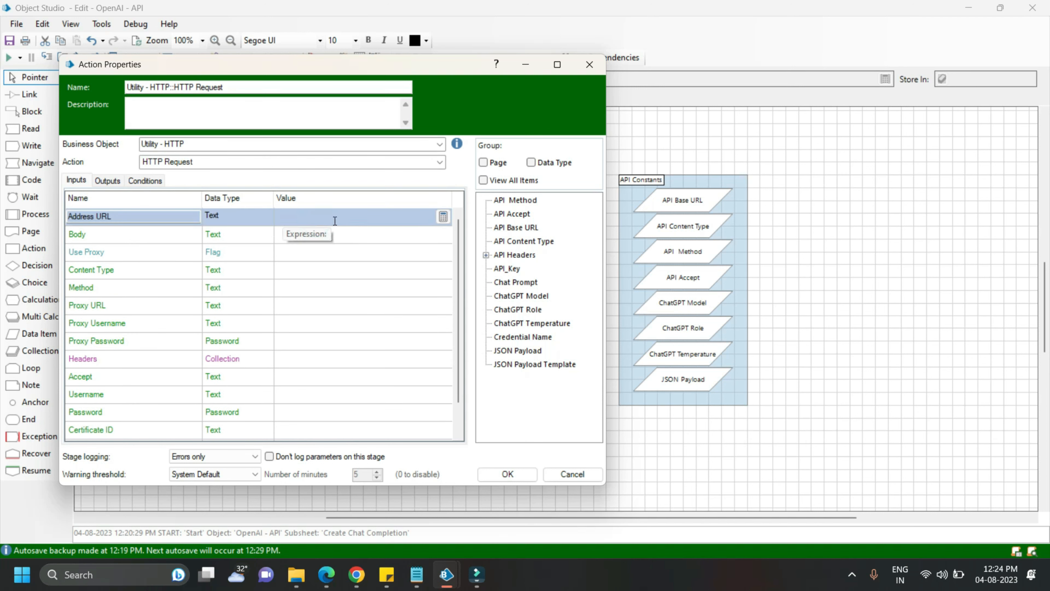
drag(529, 226, 378, 217)
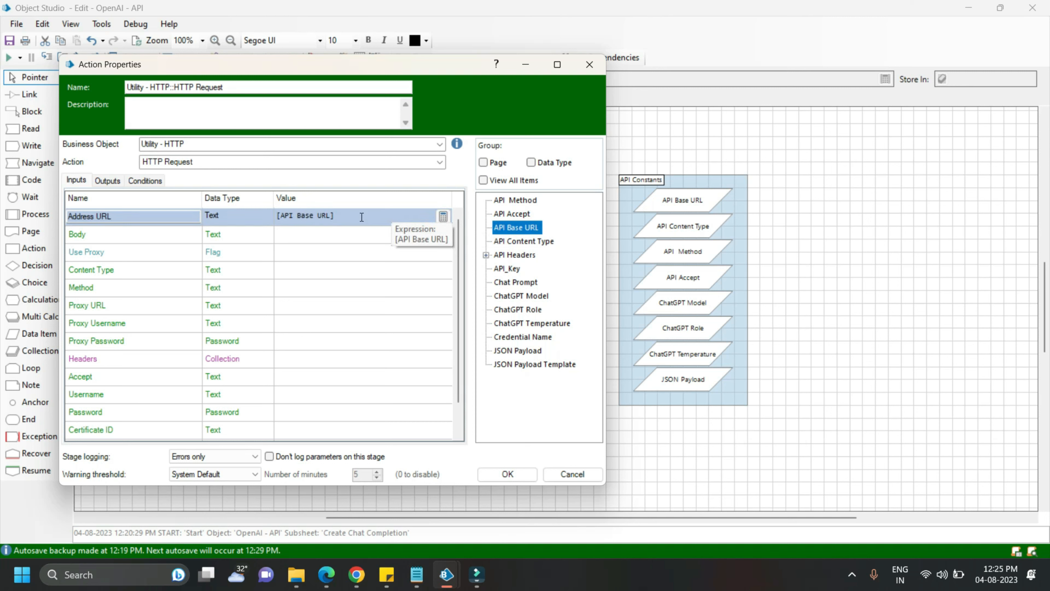
click(295, 235)
drag(517, 350, 332, 235)
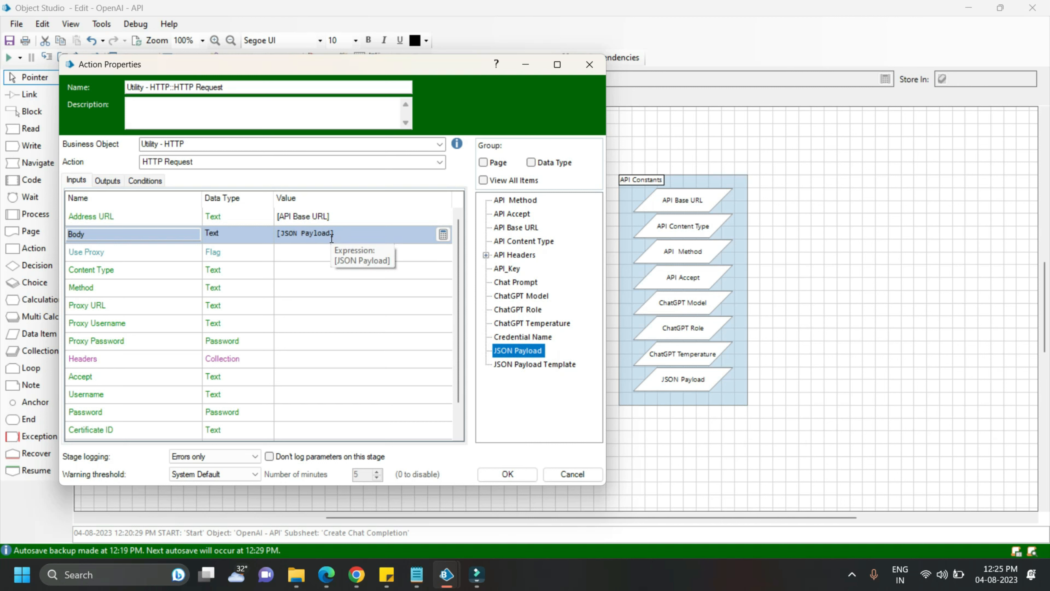
Set the Content Type, Method, Headers and Accept inputs to [API Content Type], [API Method], [API Headers] and [API Accept]
click(330, 270)
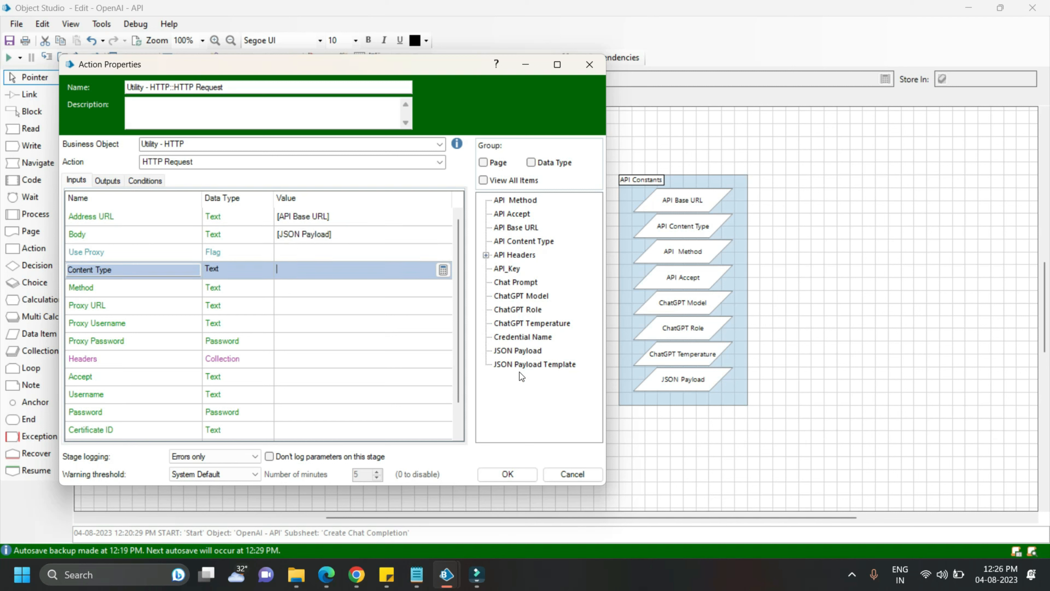
drag(524, 241, 355, 268)
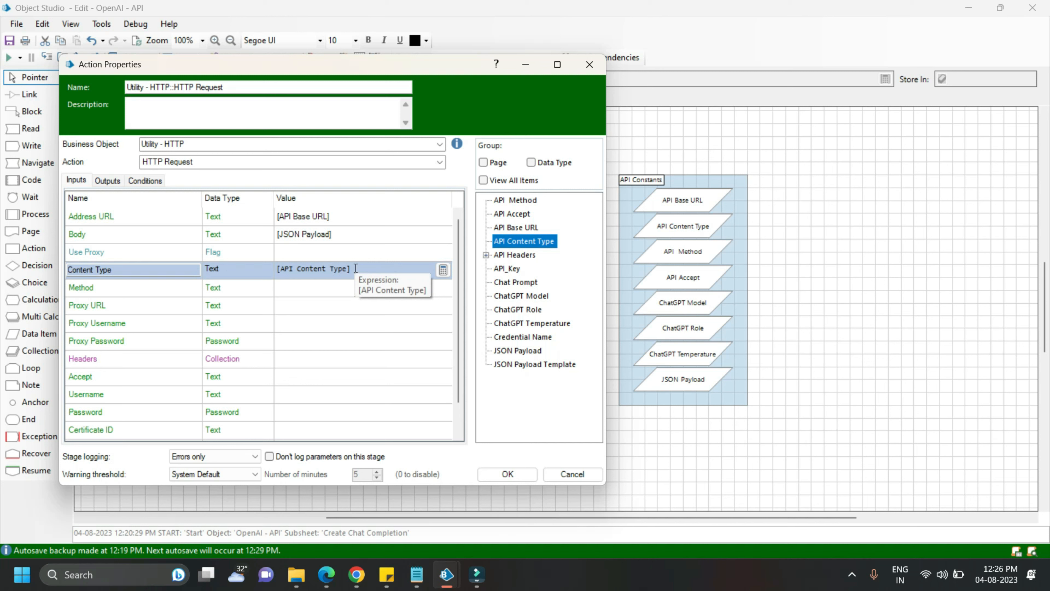
drag(515, 200, 340, 286)
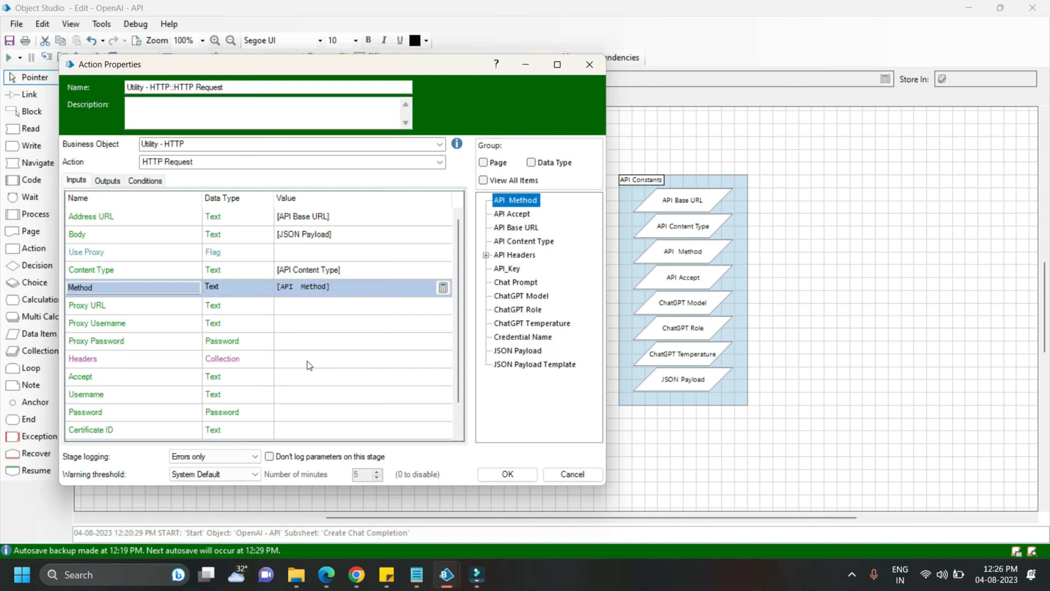
drag(513, 255, 306, 359)
drag(511, 213, 311, 375)
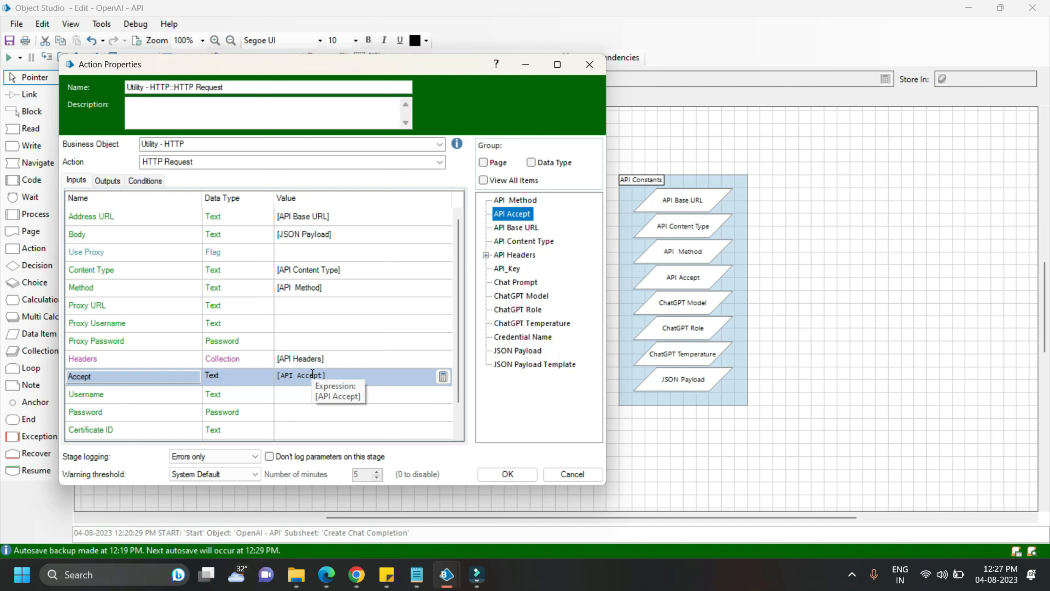
Store the HTTP Request outputs in new data items: Result in "ChatGPT Result" and Headers as Json in "API Result Headers"
click(107, 180)
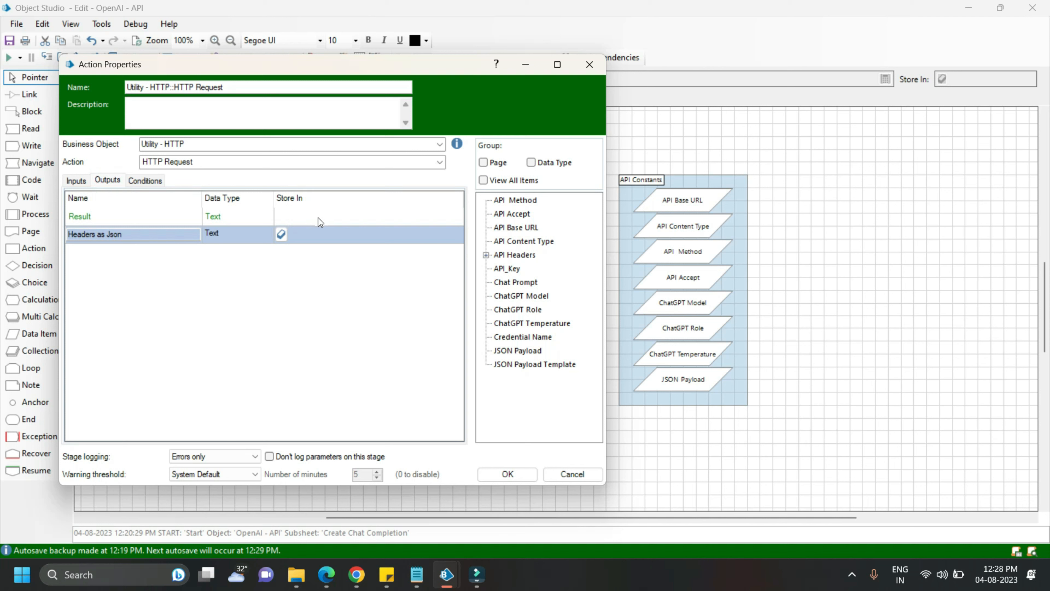
click(326, 216)
text(ChatGPT Result)
click(282, 216)
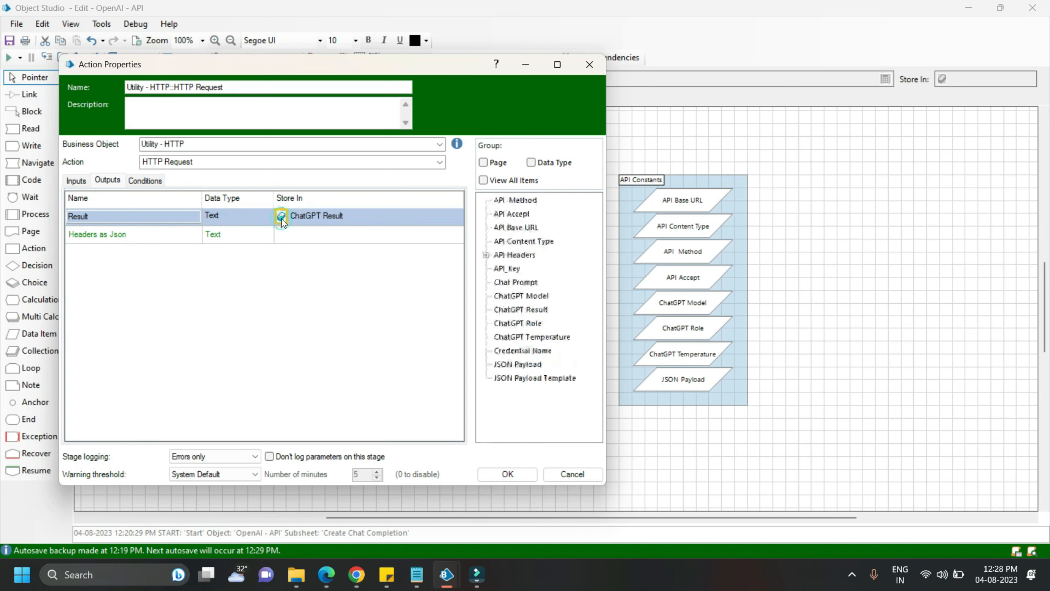
click(300, 234)
text(API)
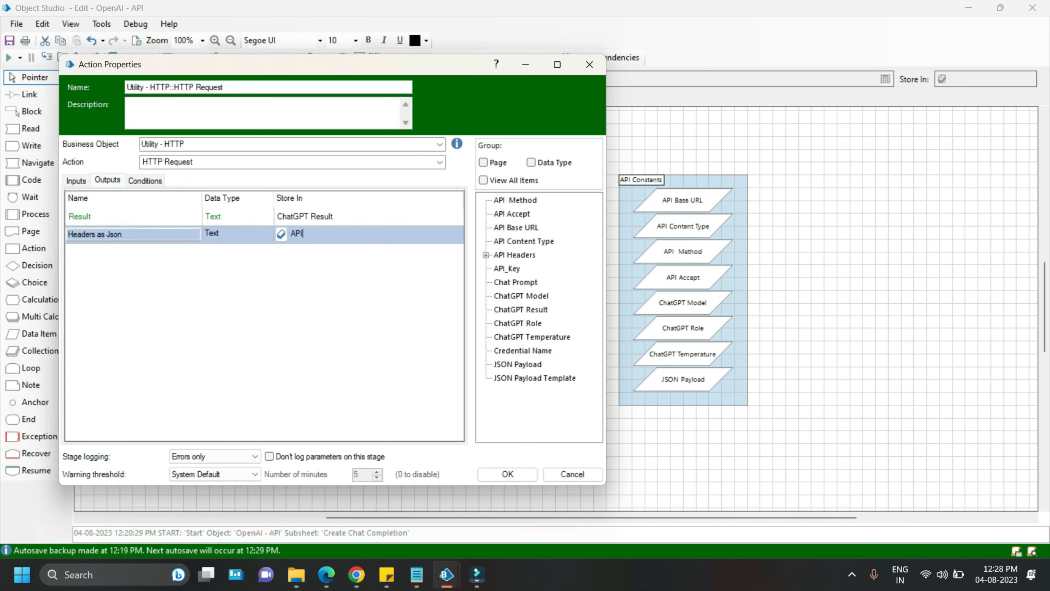
text( Result Headers)
click(281, 234)
click(494, 473)
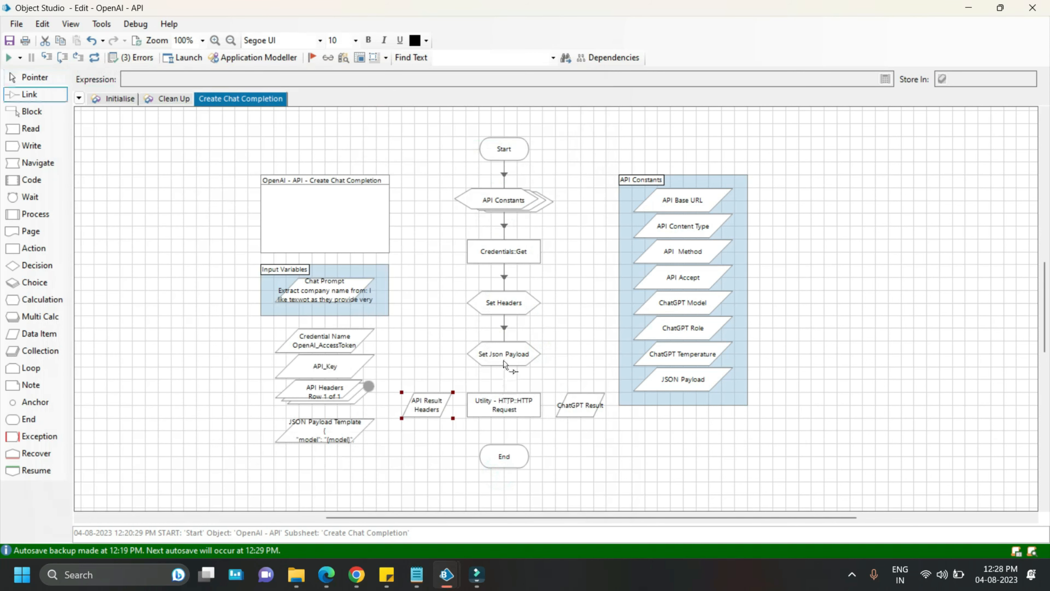
Link Set Json Payload to the HTTP Request action and group the ChatGPT Result and API Result Headers items in a block below API Constants
drag(503, 360, 502, 406)
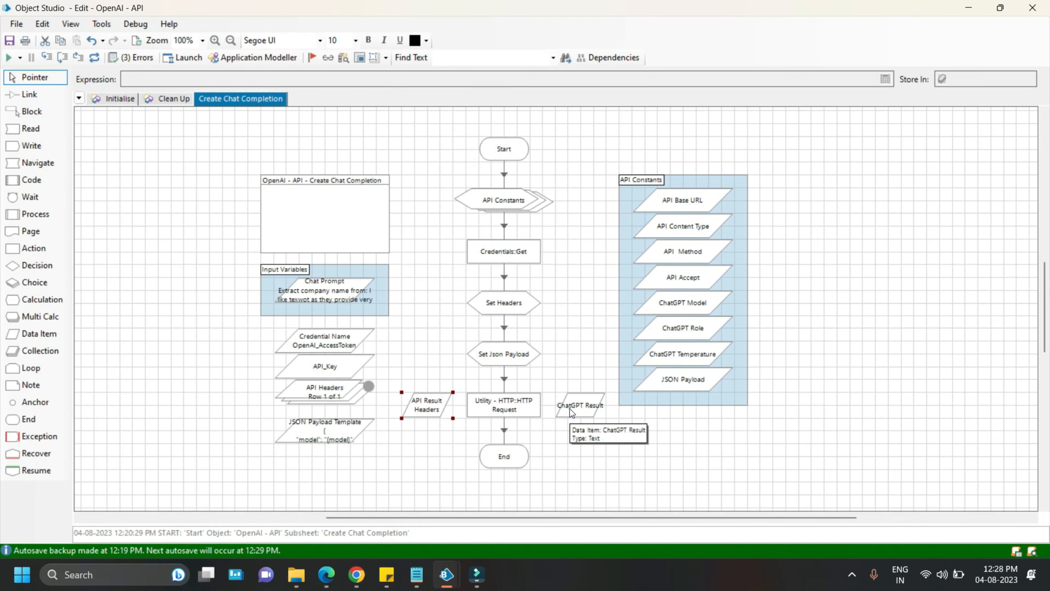
drag(569, 408, 672, 421)
drag(708, 405, 734, 405)
drag(430, 408, 706, 441)
drag(622, 410, 744, 466)
drag(682, 441, 682, 454)
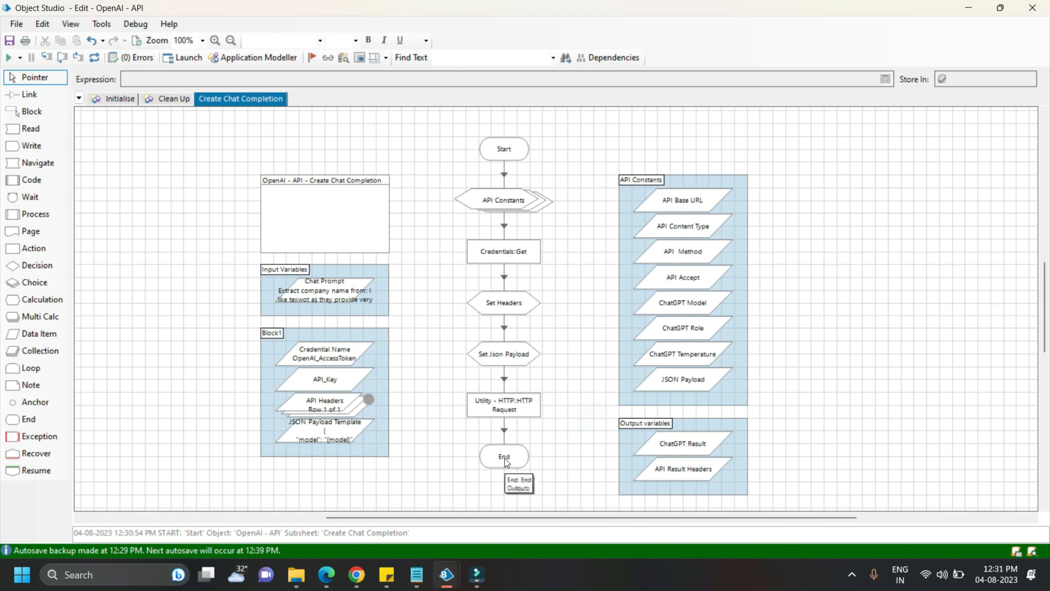
Add a "ChatGPT Result" output to the End stage, taking its value from the ChatGPT Result data item, and save the object
double_click(504, 458)
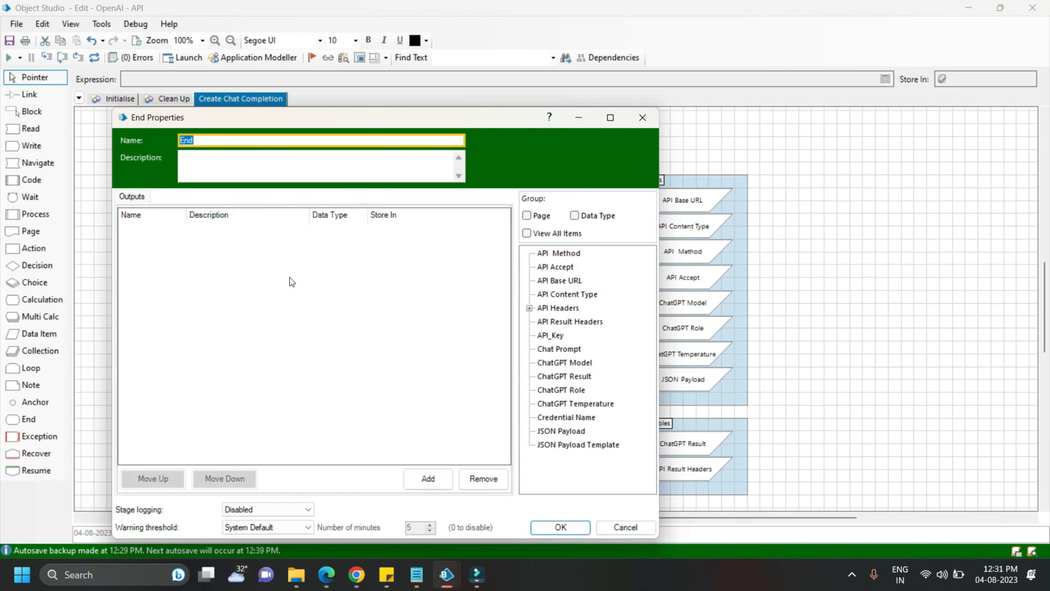
click(422, 479)
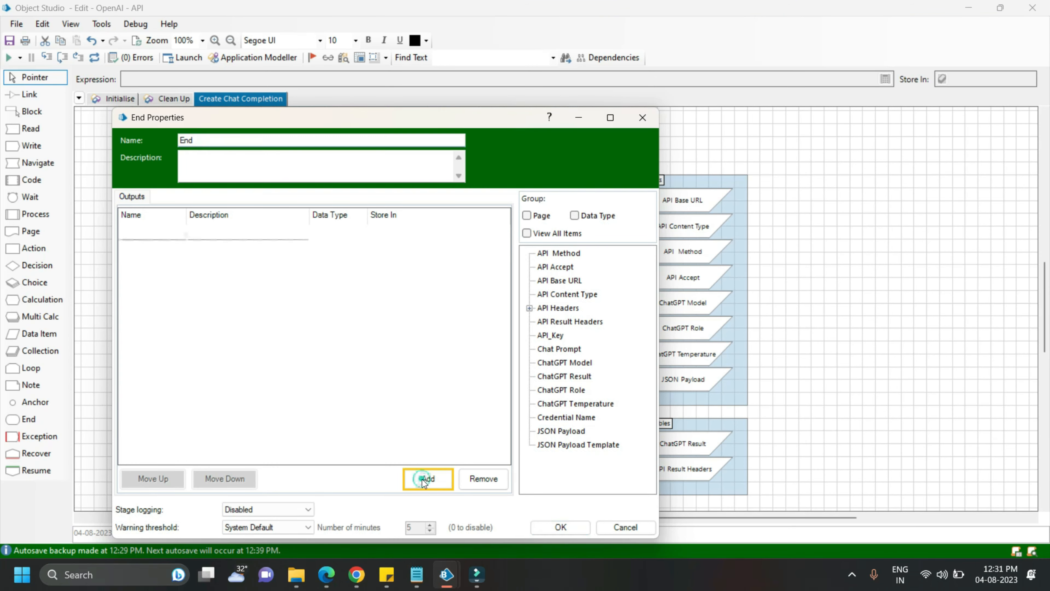
click(157, 233)
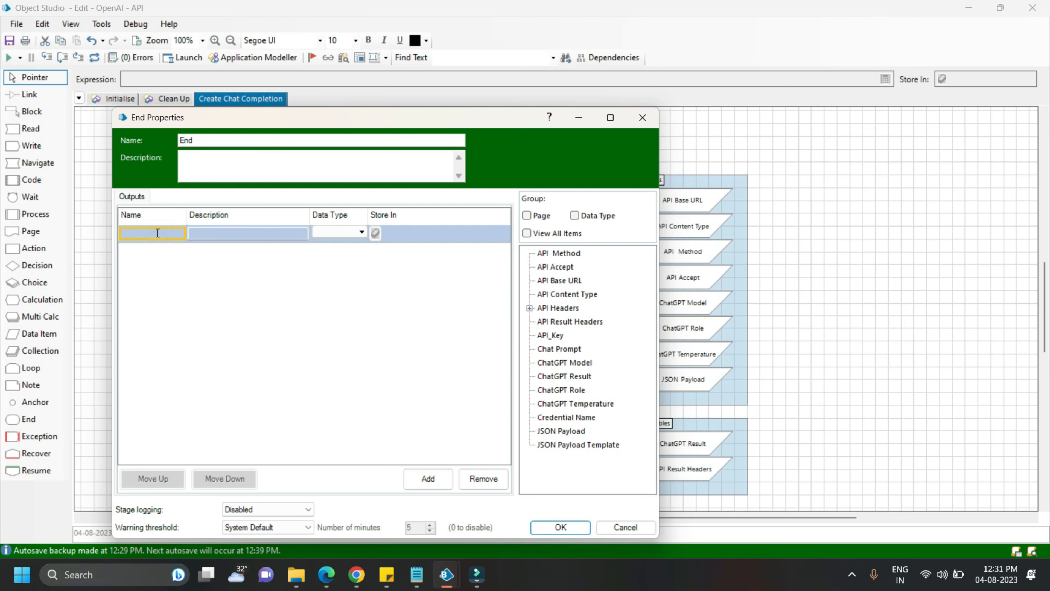
text(ChatGPT Result)
click(399, 231)
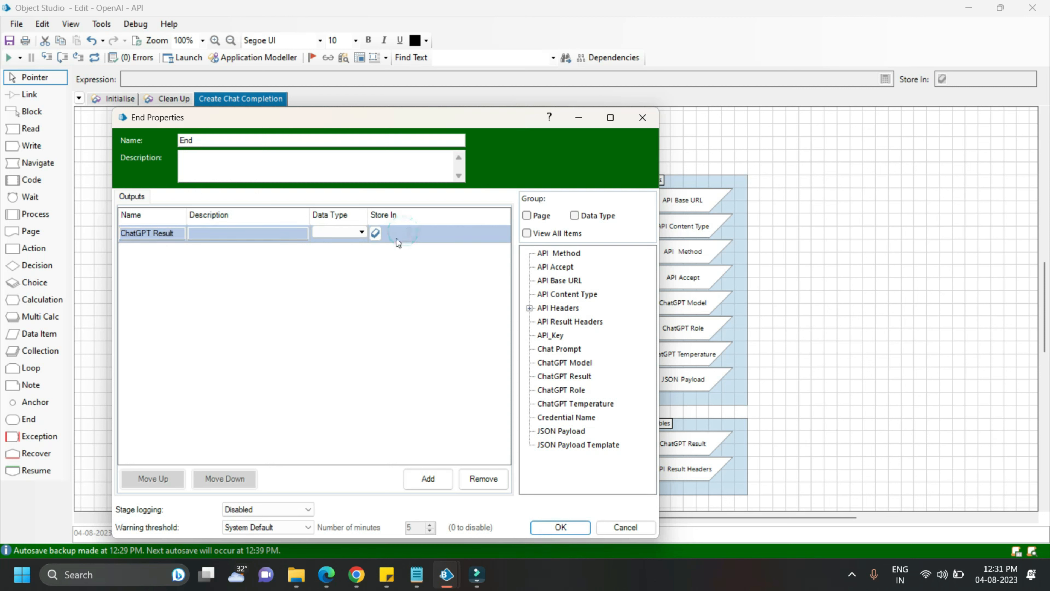
click(570, 379)
click(561, 527)
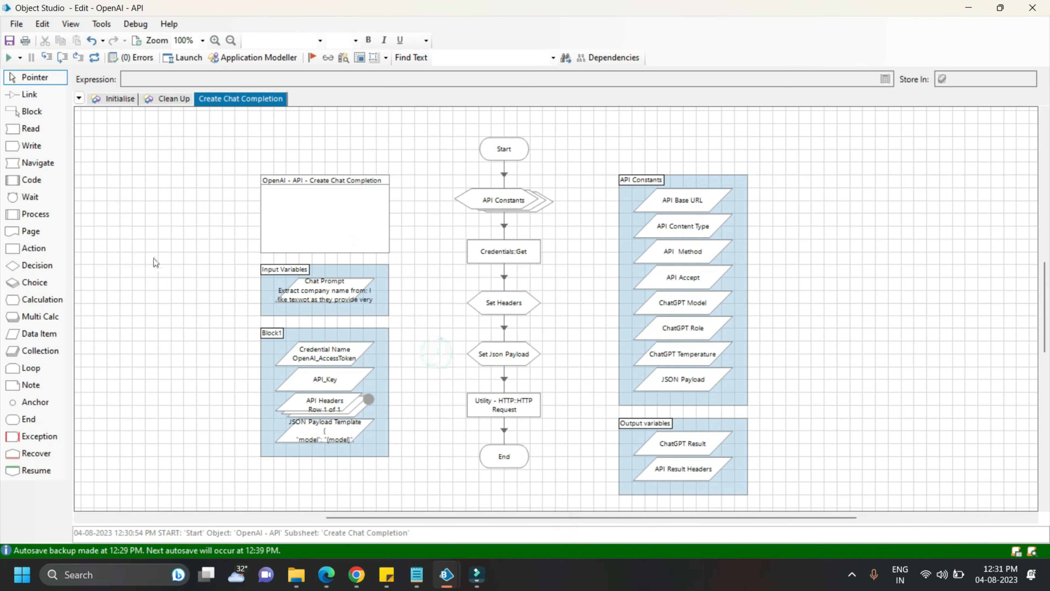
click(9, 41)
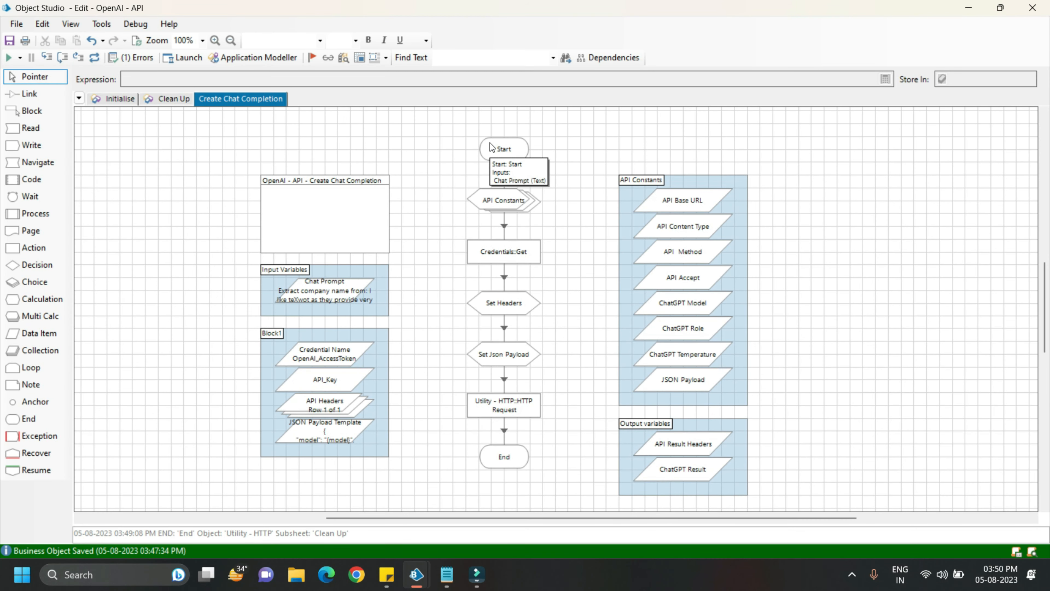
Set the Start stage as the next stage and run the Create Chat Completion page
click(498, 147)
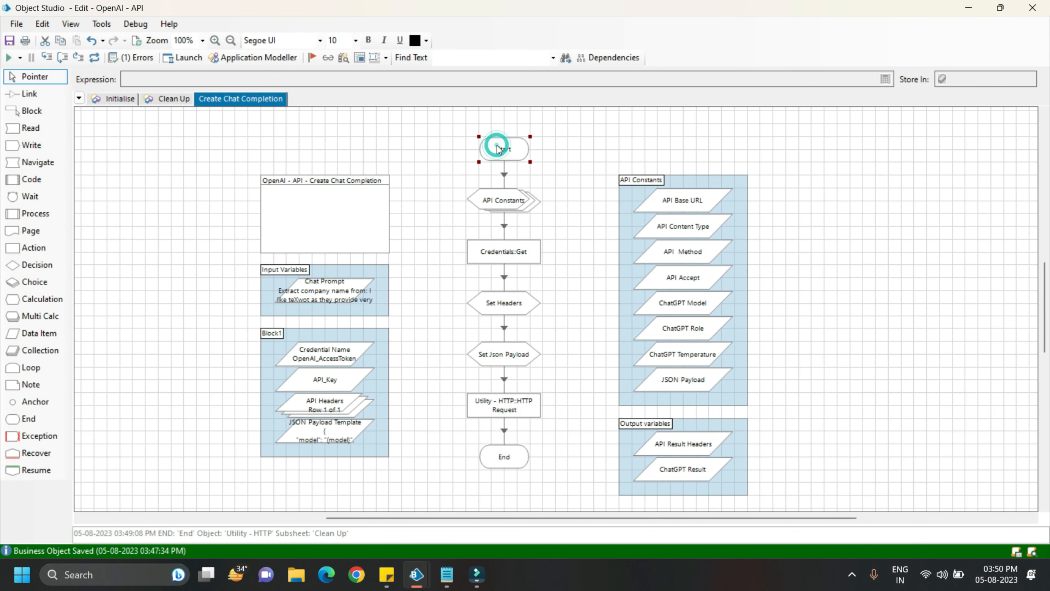
right_click(497, 147)
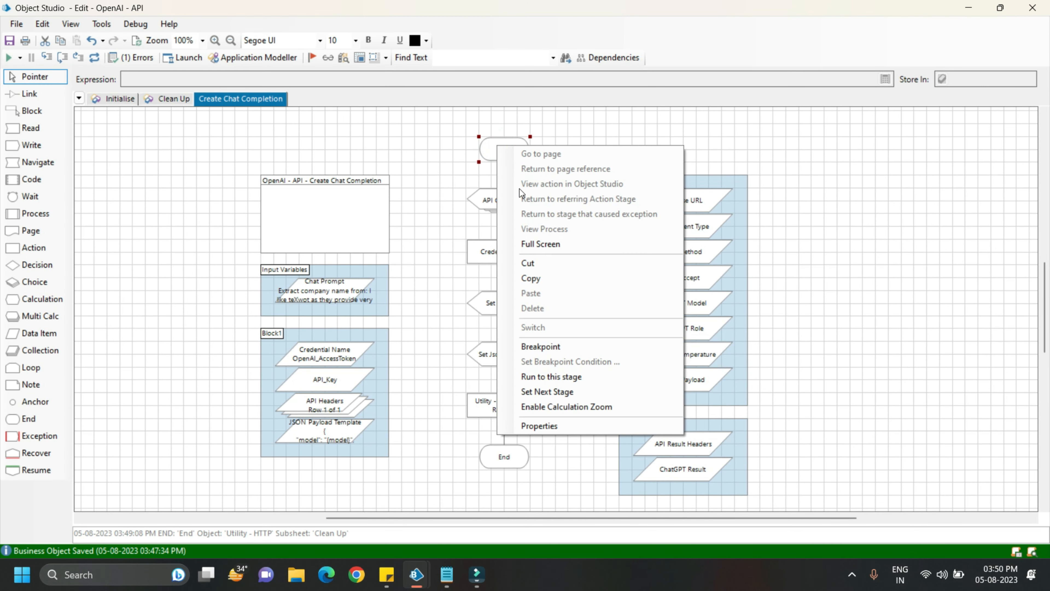
click(527, 392)
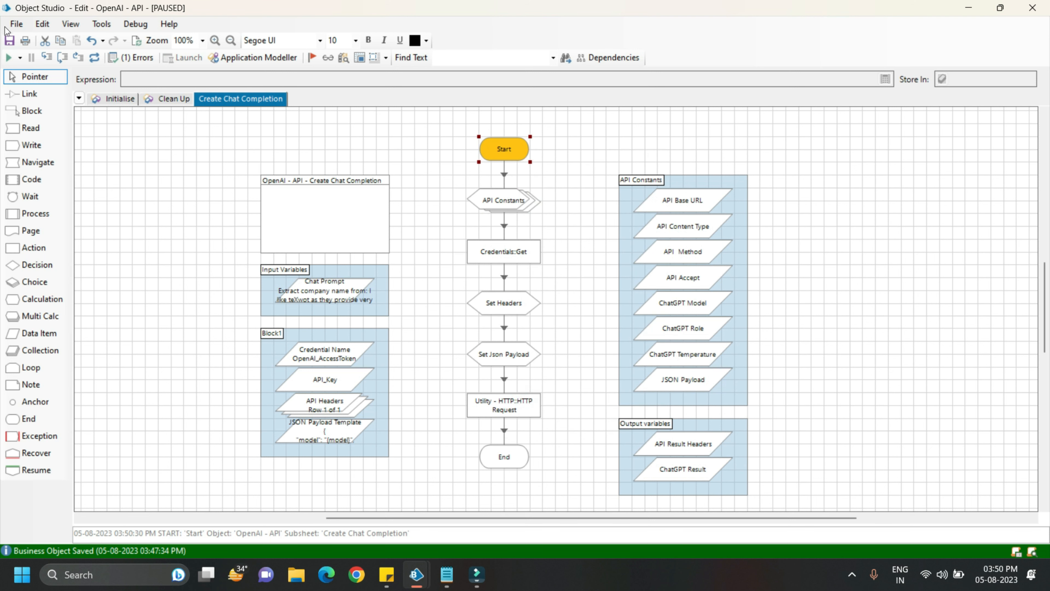
click(9, 58)
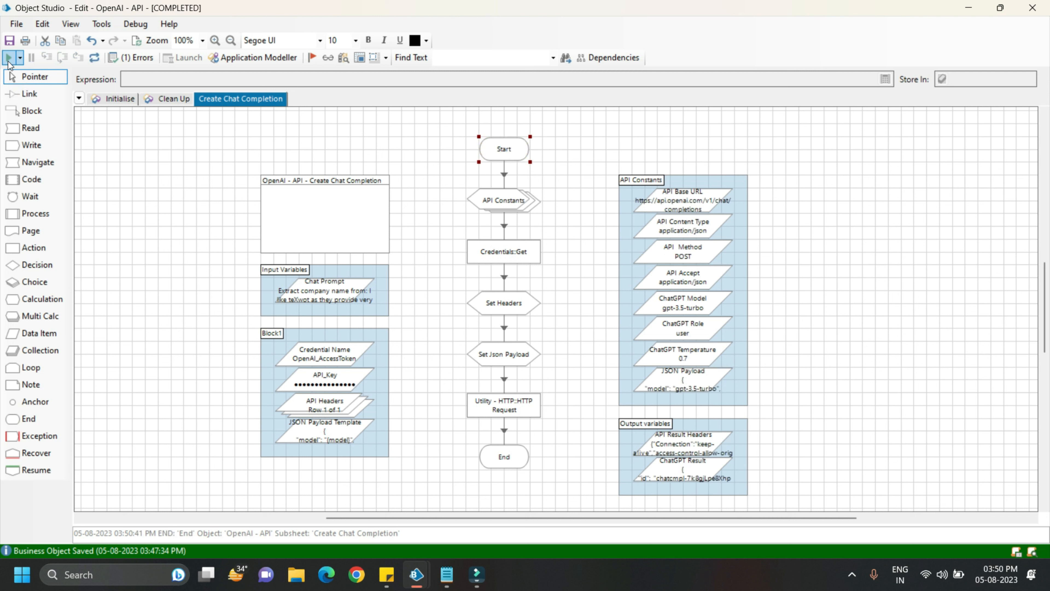
Inspect the full current value of the ChatGPT Result data item
click(676, 469)
double_click(676, 471)
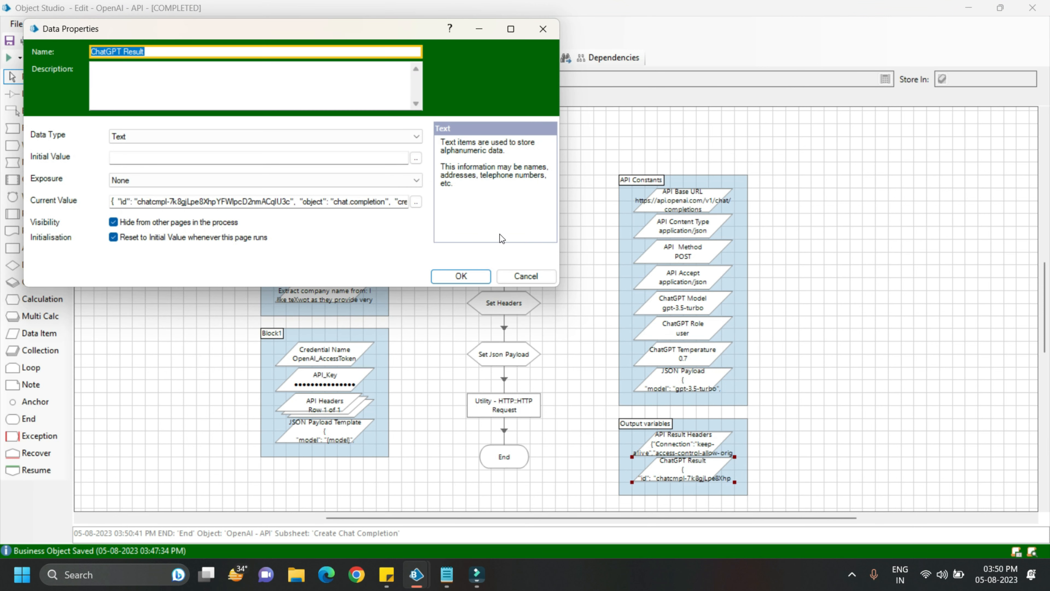
click(415, 201)
click(337, 195)
click(337, 195)
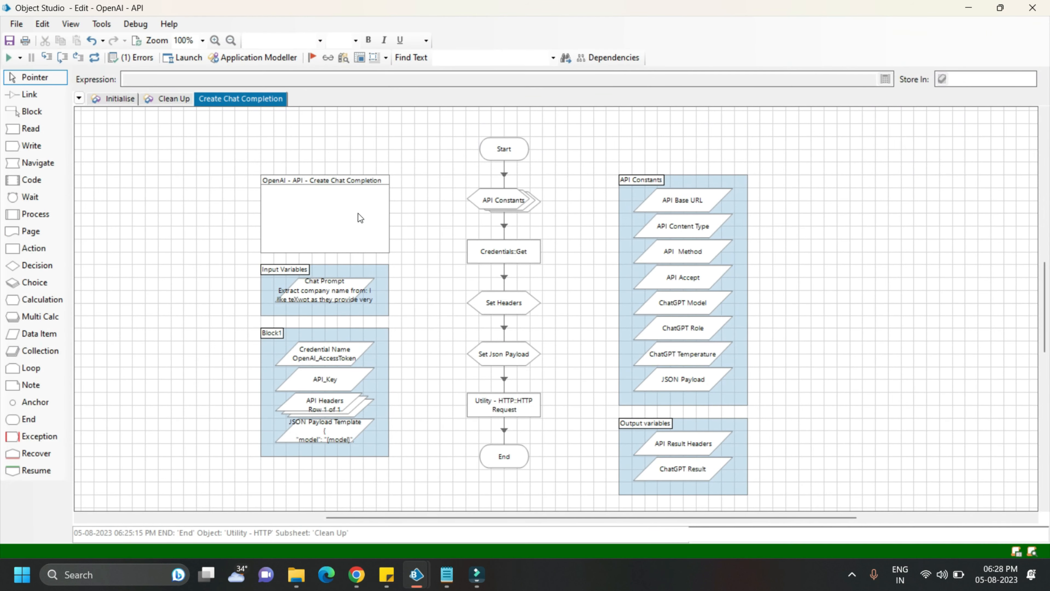
Publish the Create Chat Completion page as an action and save the object
double_click(357, 213)
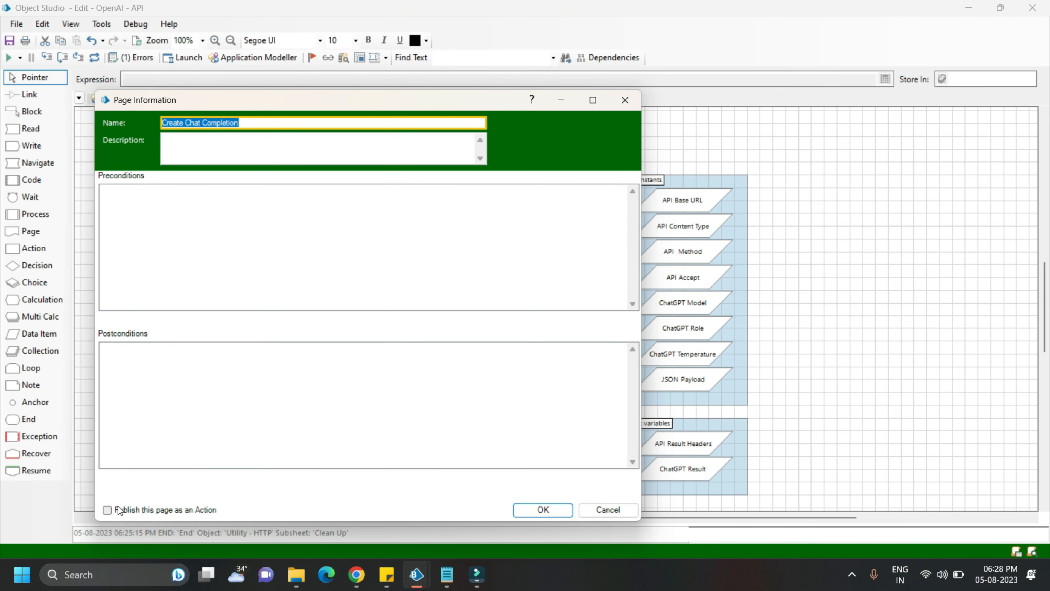
click(108, 511)
key(Return)
key(ctrl+s)
click(191, 228)
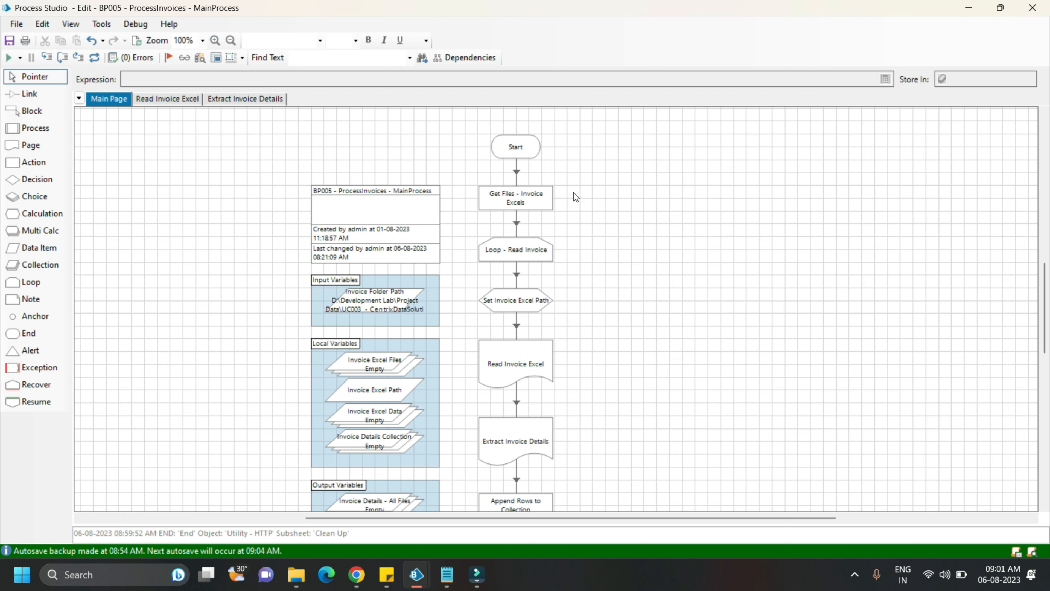
Set the Start stage of the process's Main Page as the next stage and step over Get Files - Invoice Excels
click(522, 146)
right_click(522, 146)
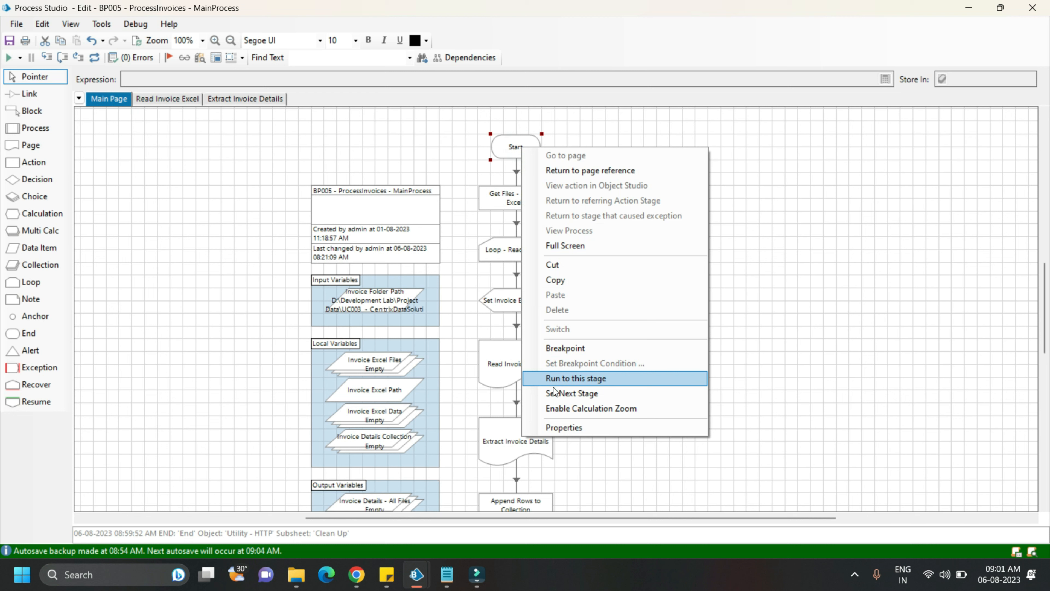
click(553, 394)
key(F10)
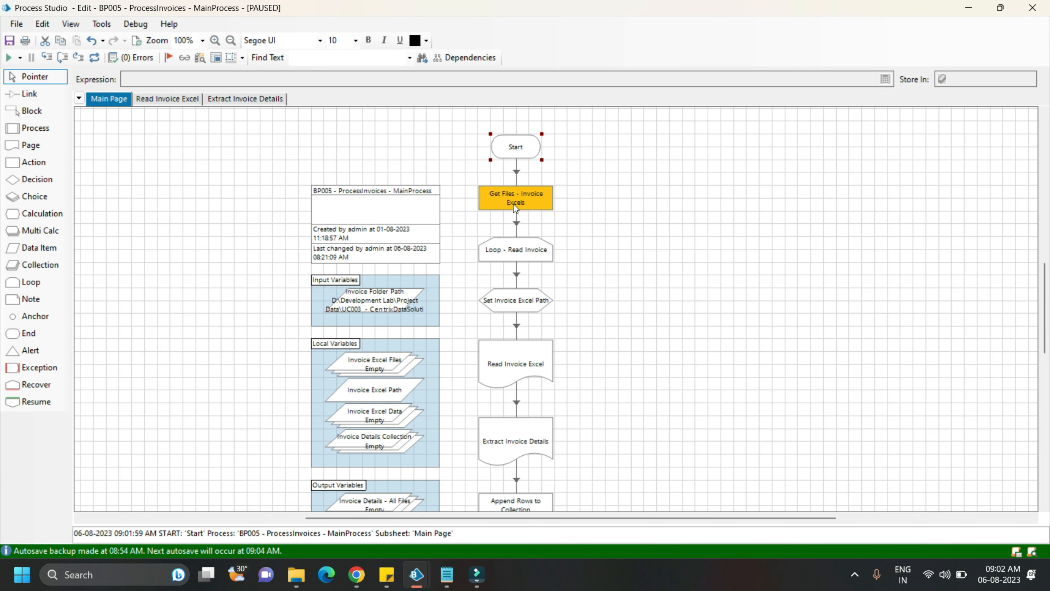
key(F10)
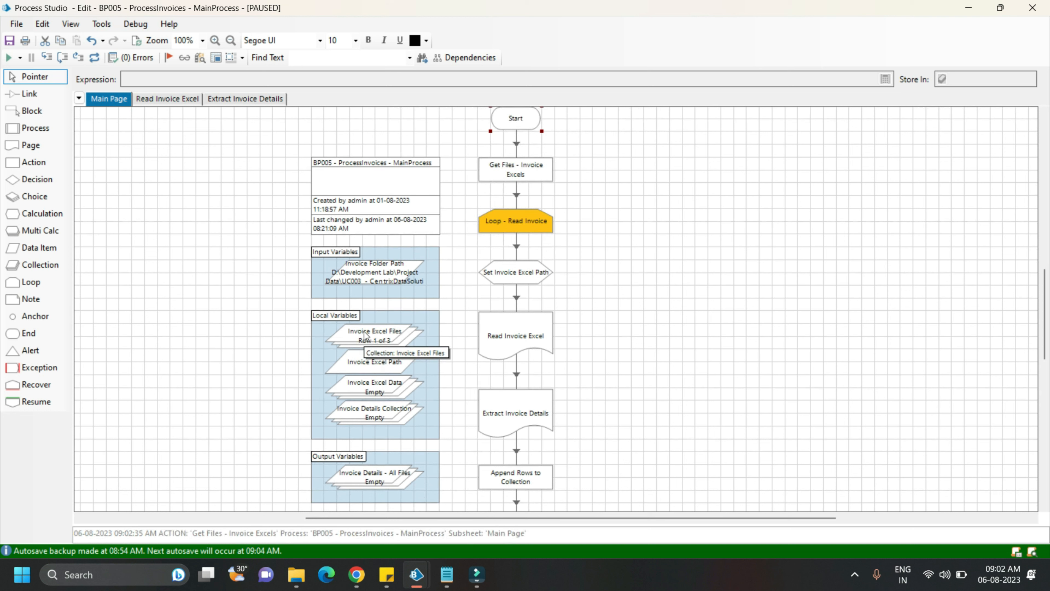
Check the Invoice Excel Files collection and step over the Loop - Read Invoice and Set Invoice Excel Path stages
click(370, 334)
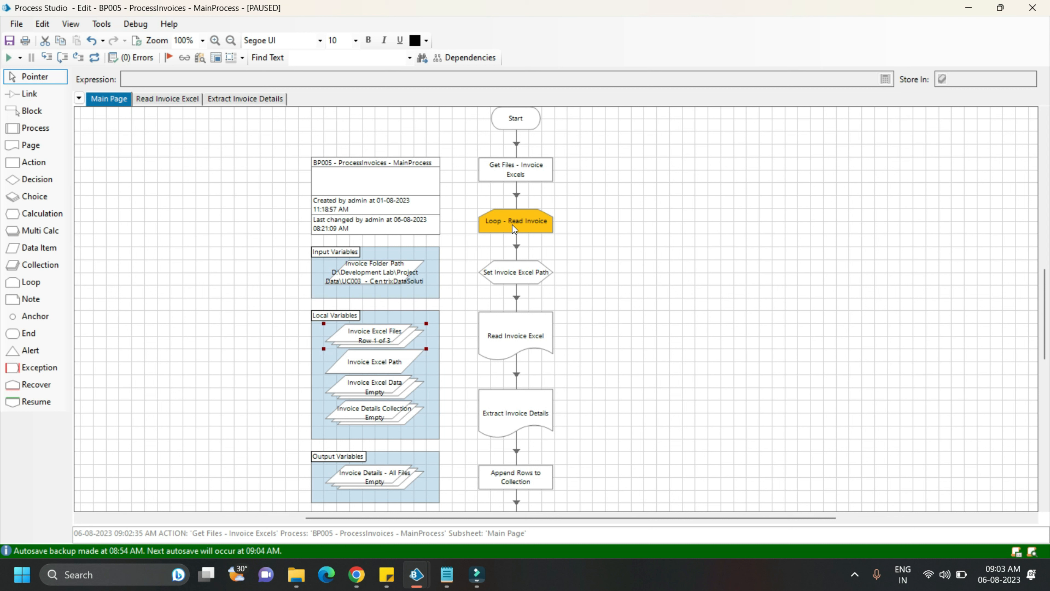
key(F10)
key(F10)
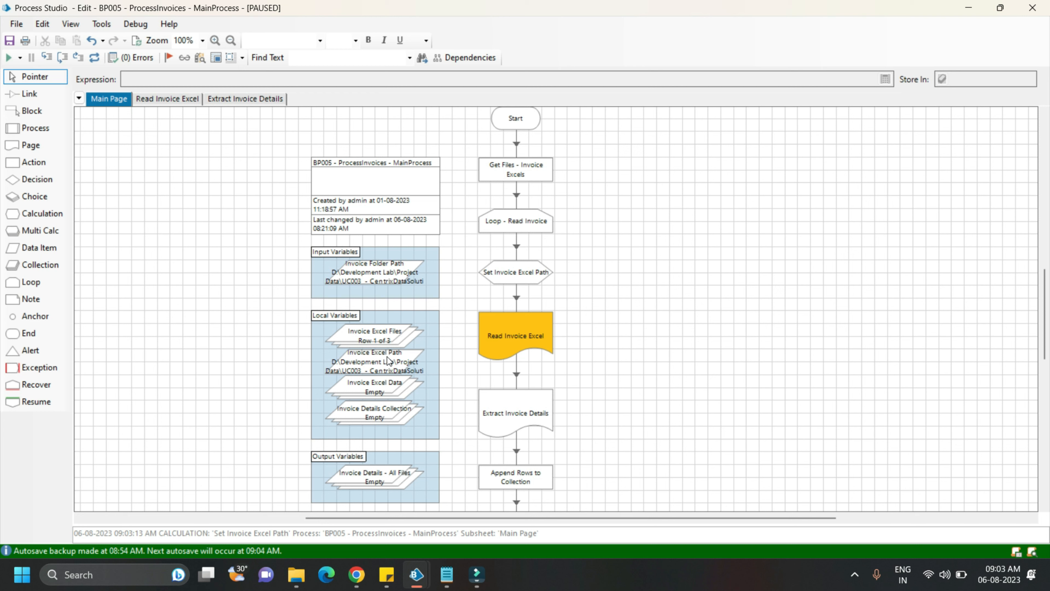
Step into the Read Invoice Excel page and execute its stages through to the return to the Main Page
click(504, 328)
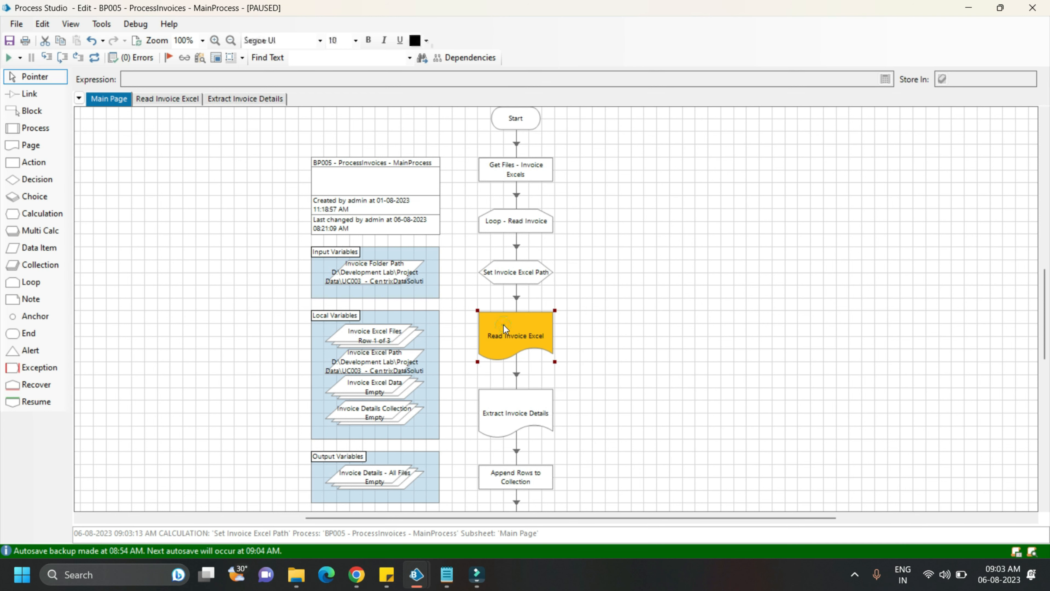
key(F11)
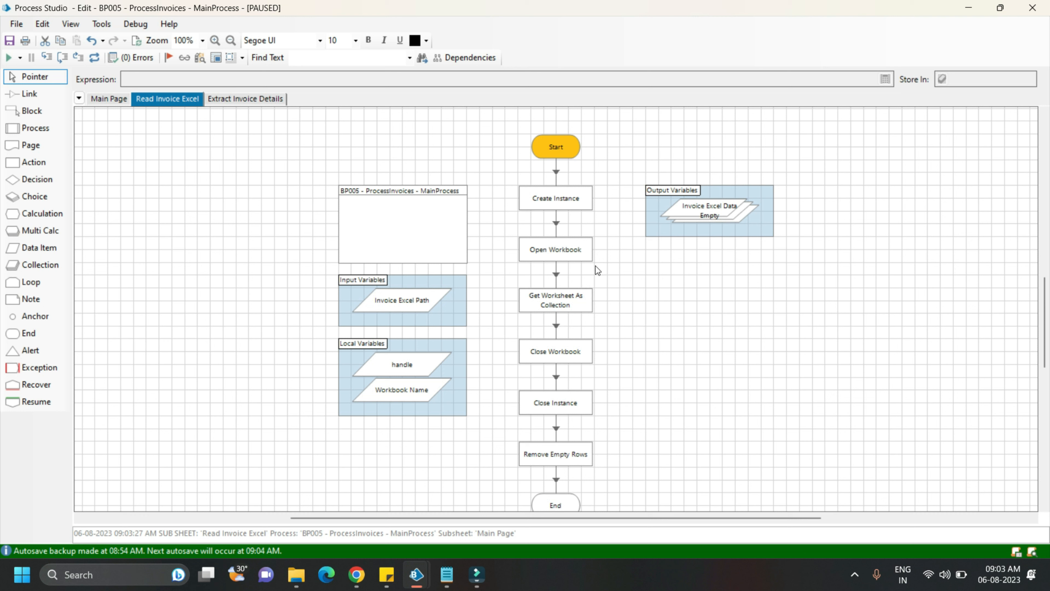
key(F5)
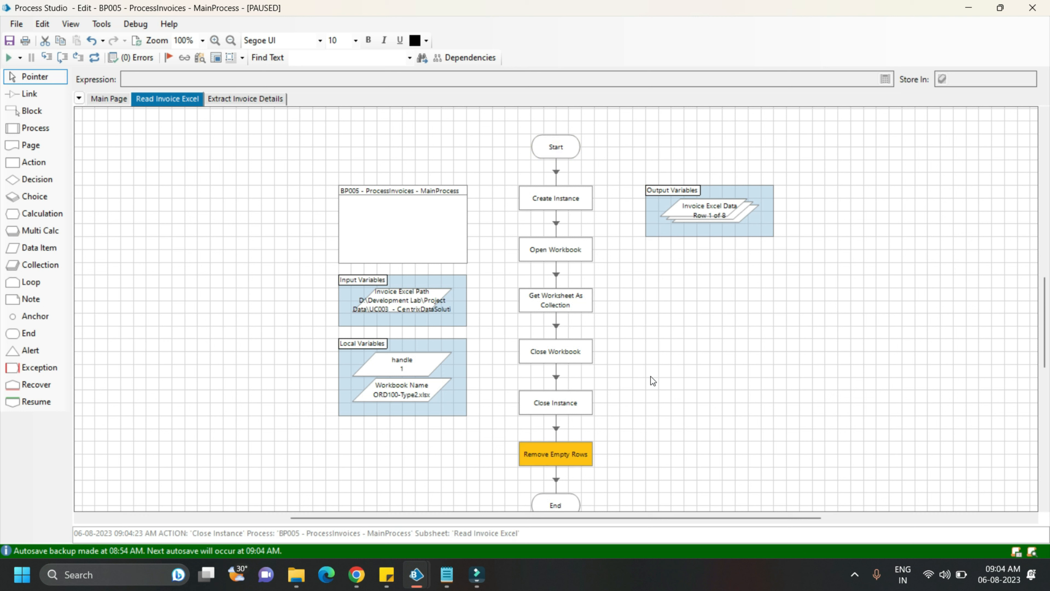
key(F10)
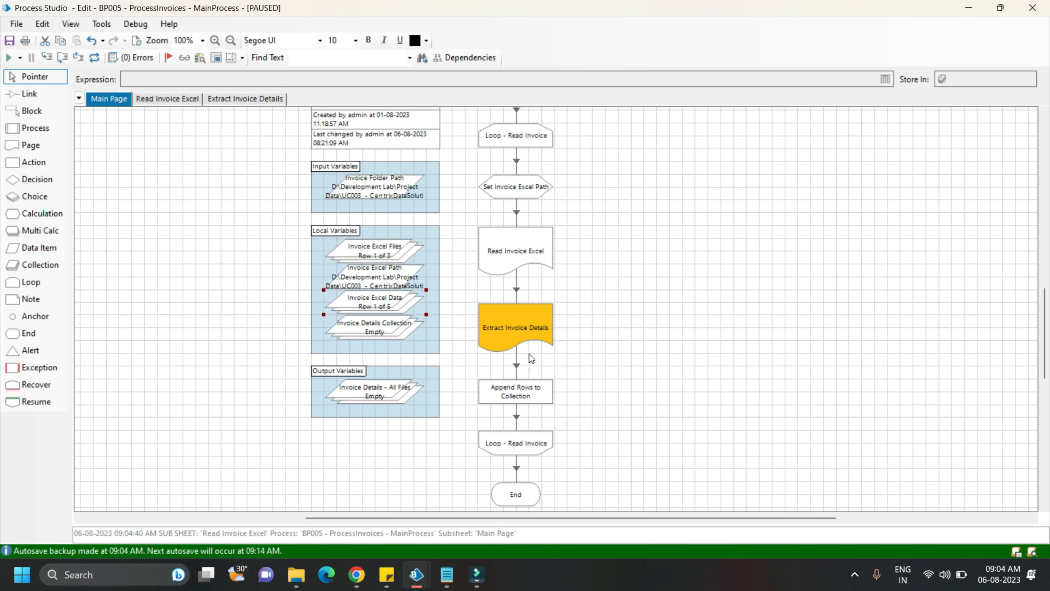
Step into the Extract Invoice Details page and step over Get Collection as CSV
click(520, 338)
key(F11)
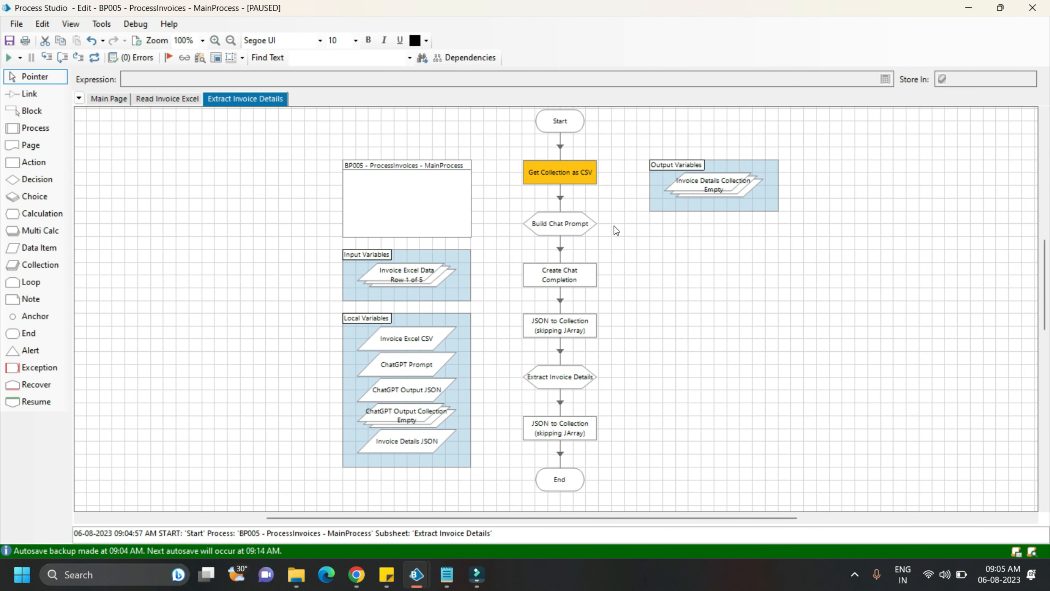
click(614, 225)
key(F10)
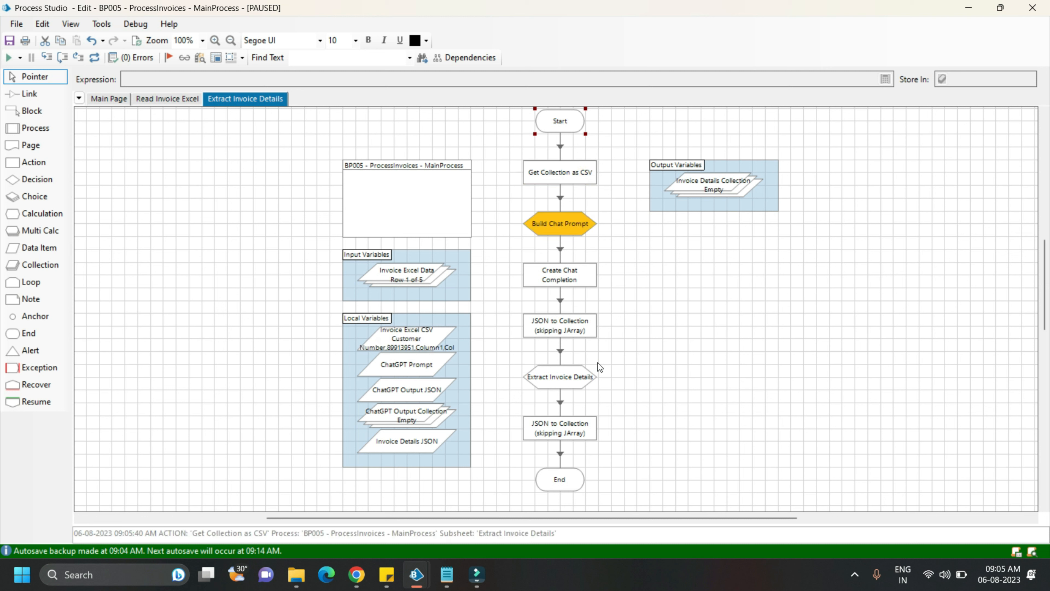
Examine the Build Chat Prompt expression's opening instruction and its [Invoice Excel CSV] reference
click(568, 227)
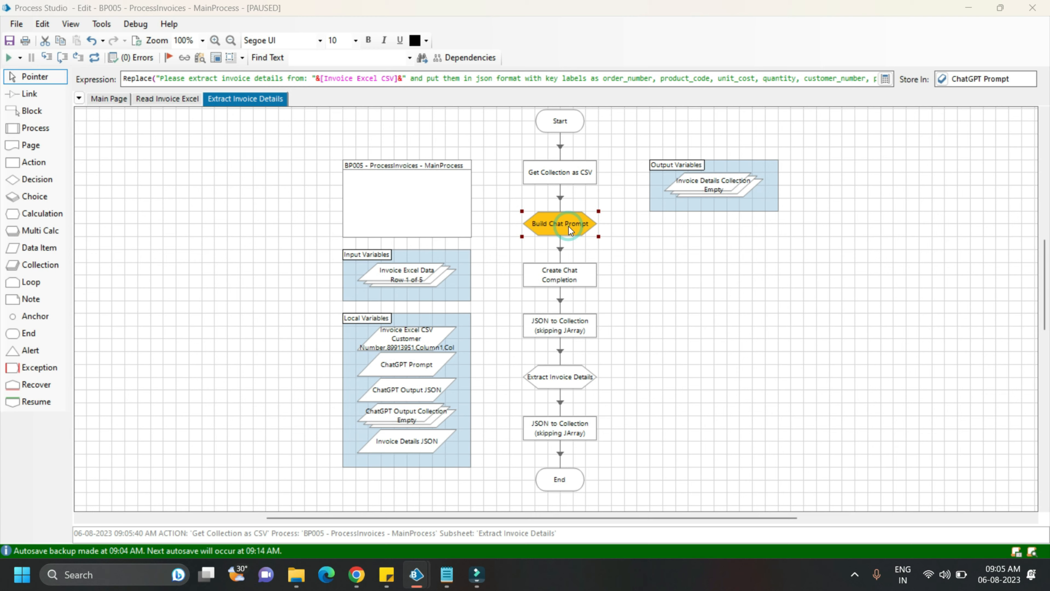
double_click(568, 227)
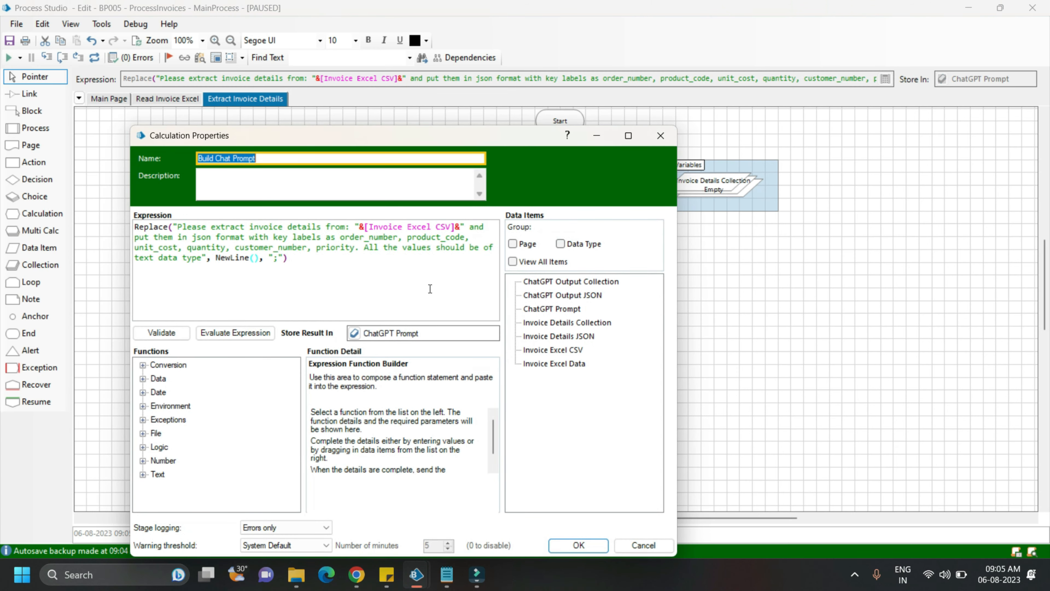
click(179, 226)
drag(179, 226, 350, 226)
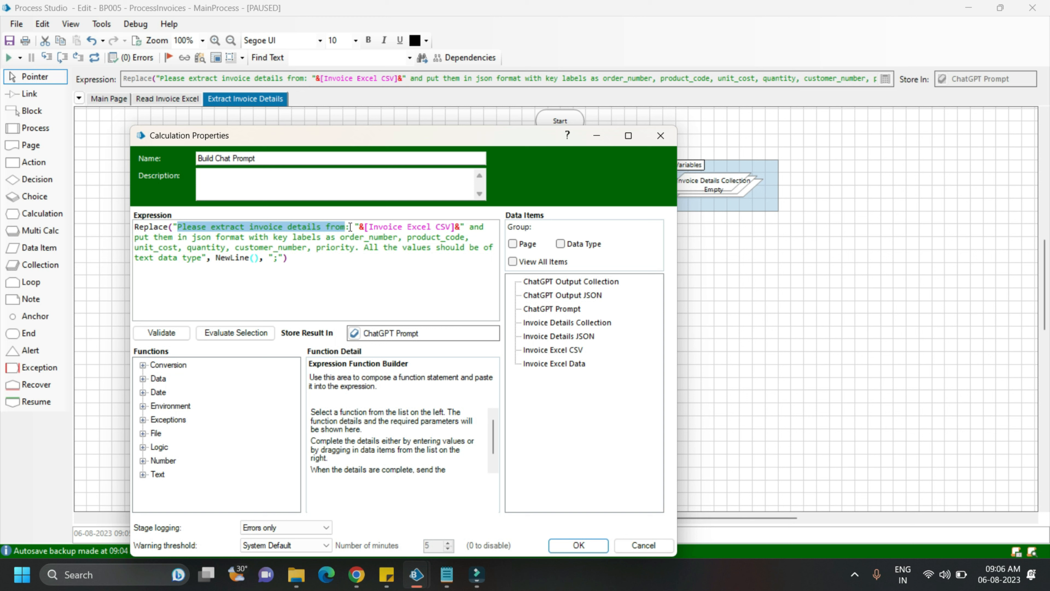
drag(365, 226, 453, 226)
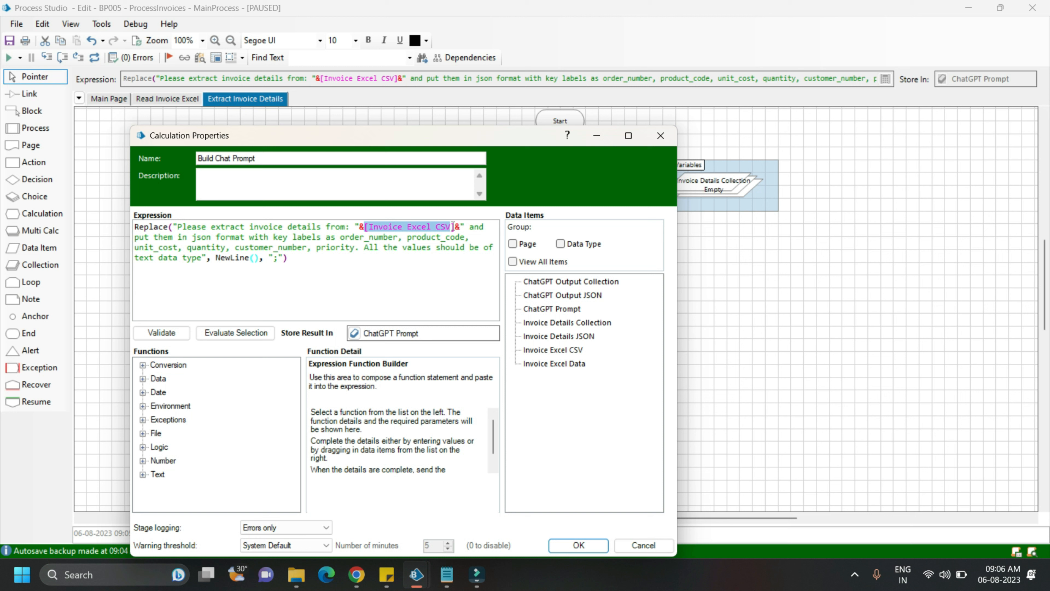
click(465, 226)
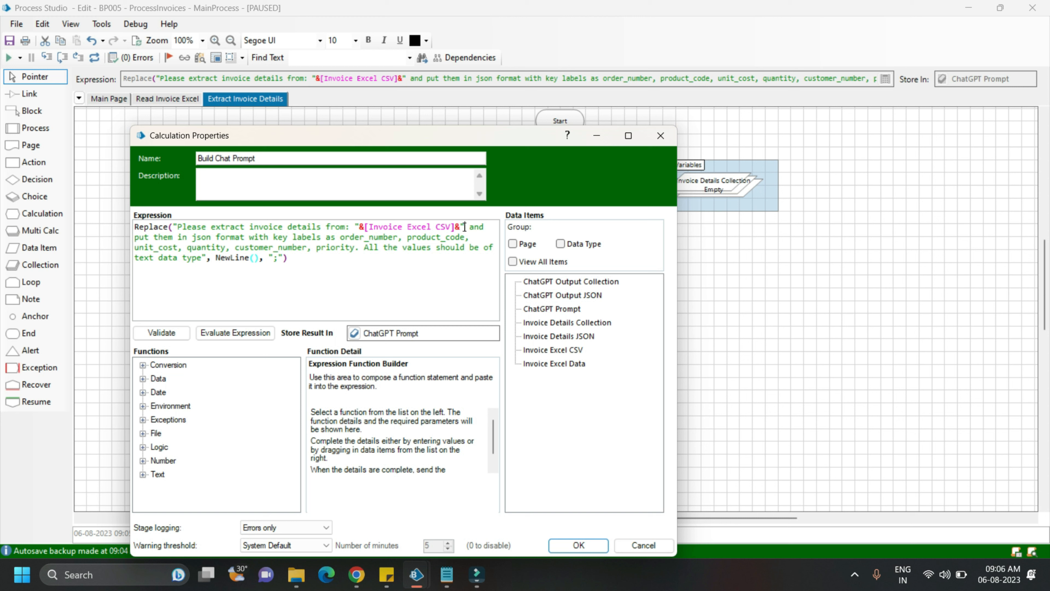
Review the expression's JSON format and key labels, text data type instruction and NewLine() replacement, and close the calculation properties
drag(134, 237, 247, 237)
click(255, 237)
click(274, 237)
drag(273, 237, 364, 237)
click(348, 281)
drag(214, 258, 286, 258)
click(341, 275)
drag(363, 247, 212, 258)
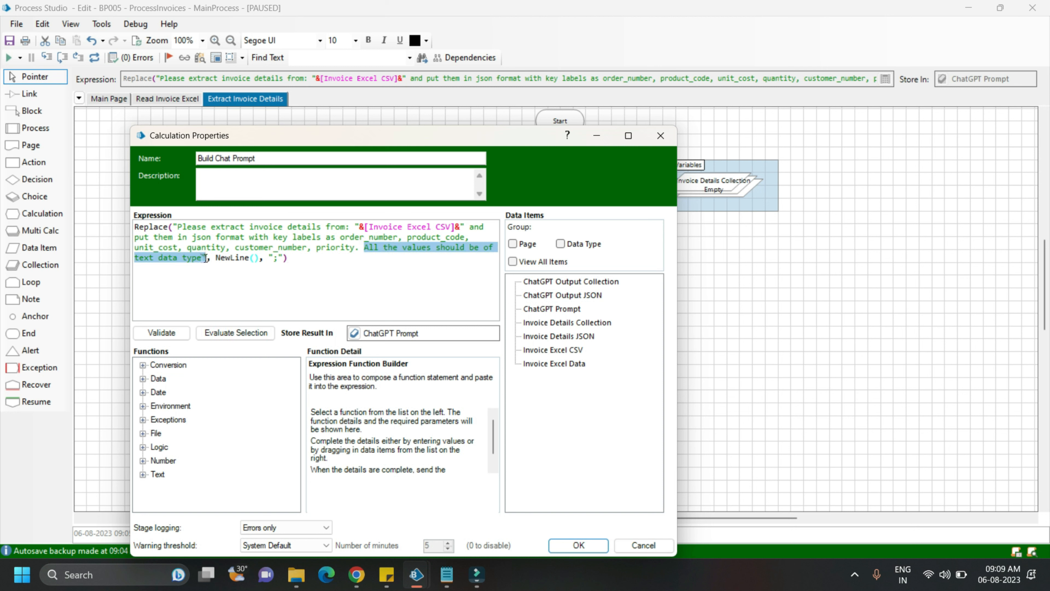
click(308, 278)
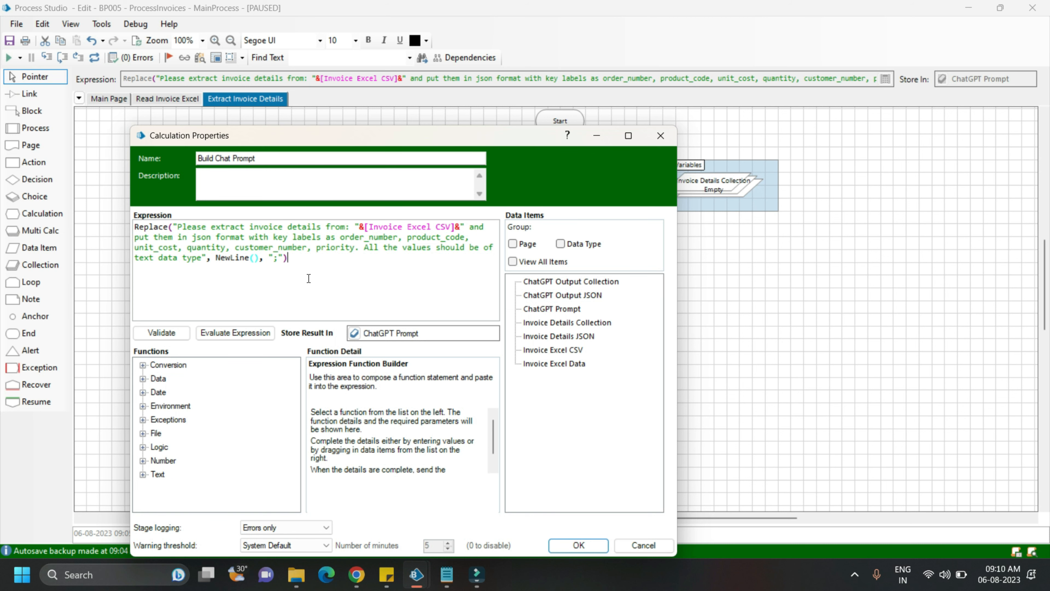
click(568, 545)
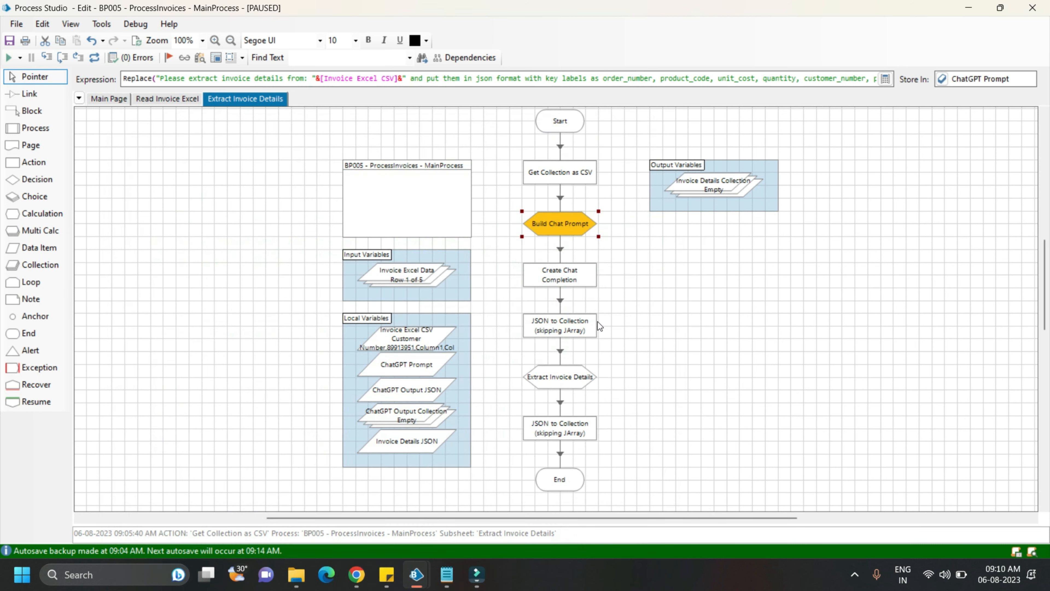
Execute the Build Chat Prompt and Create Chat Completion stages
key(F11)
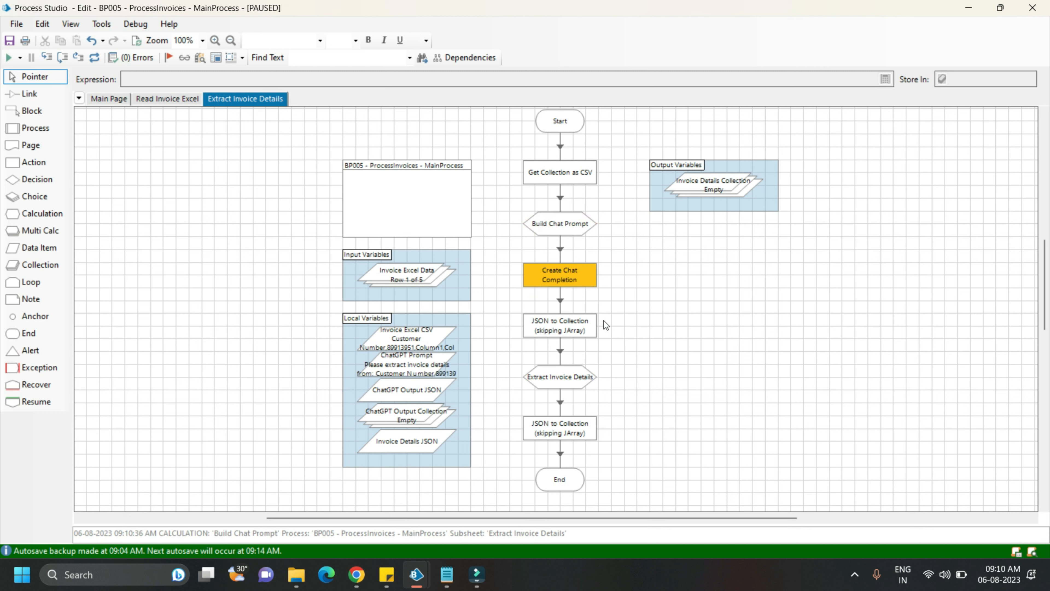
key(F11)
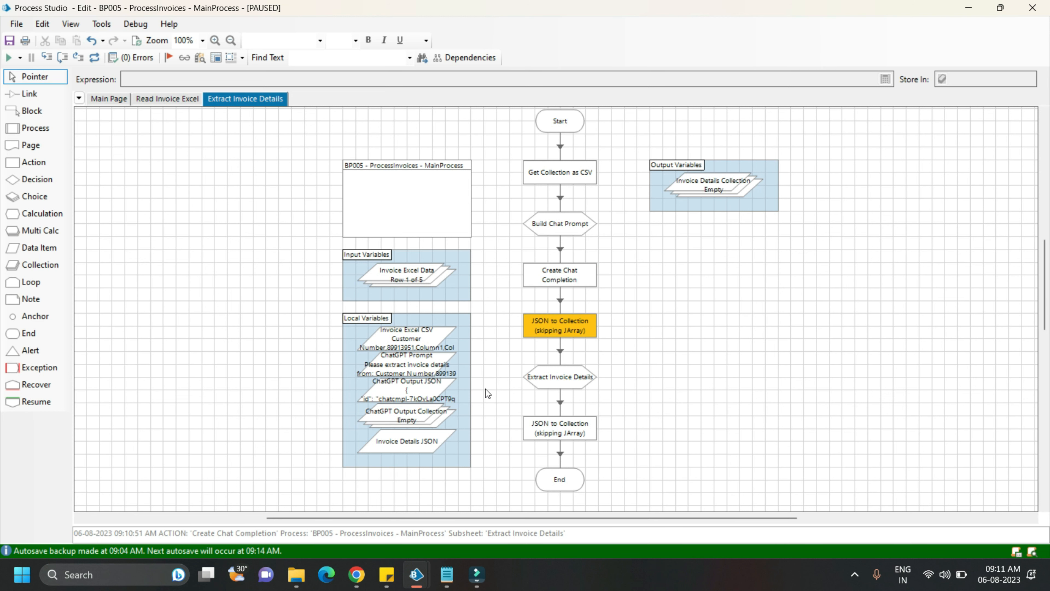
Examine the full current value of the ChatGPT Output JSON data item and close its properties
double_click(420, 389)
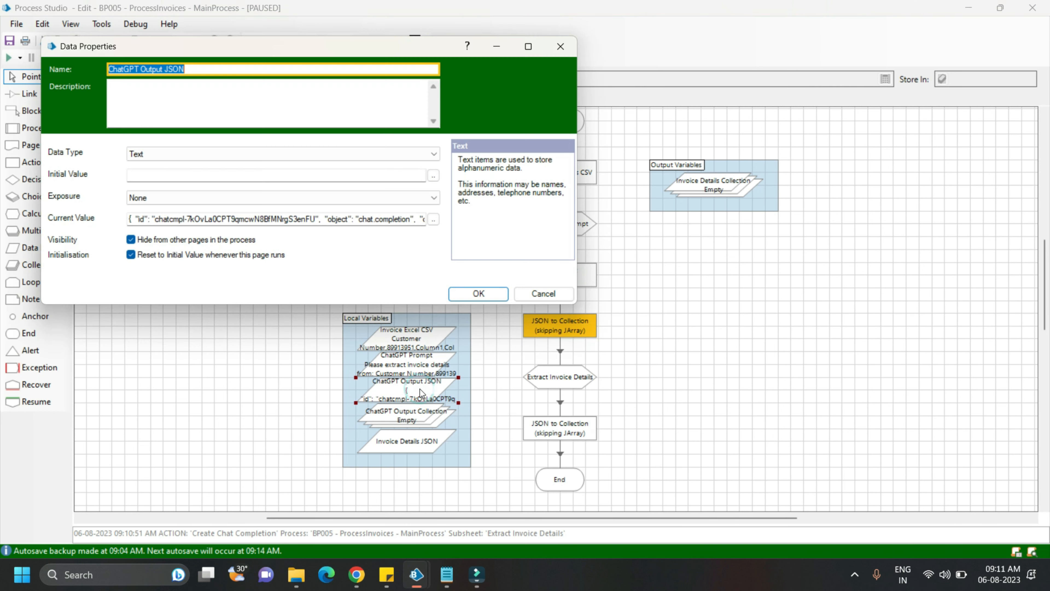
click(433, 220)
click(364, 242)
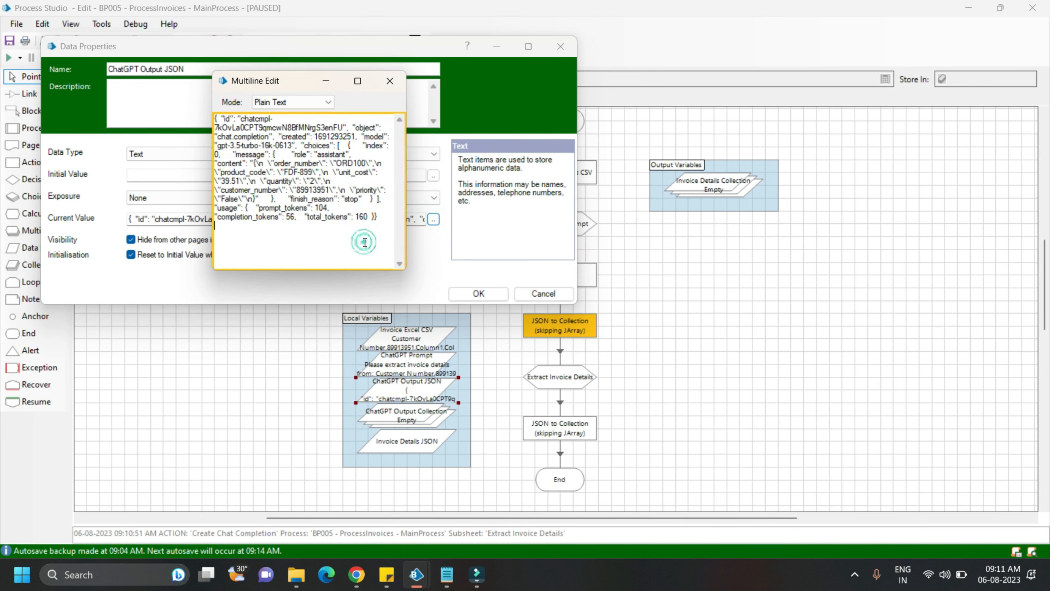
click(391, 81)
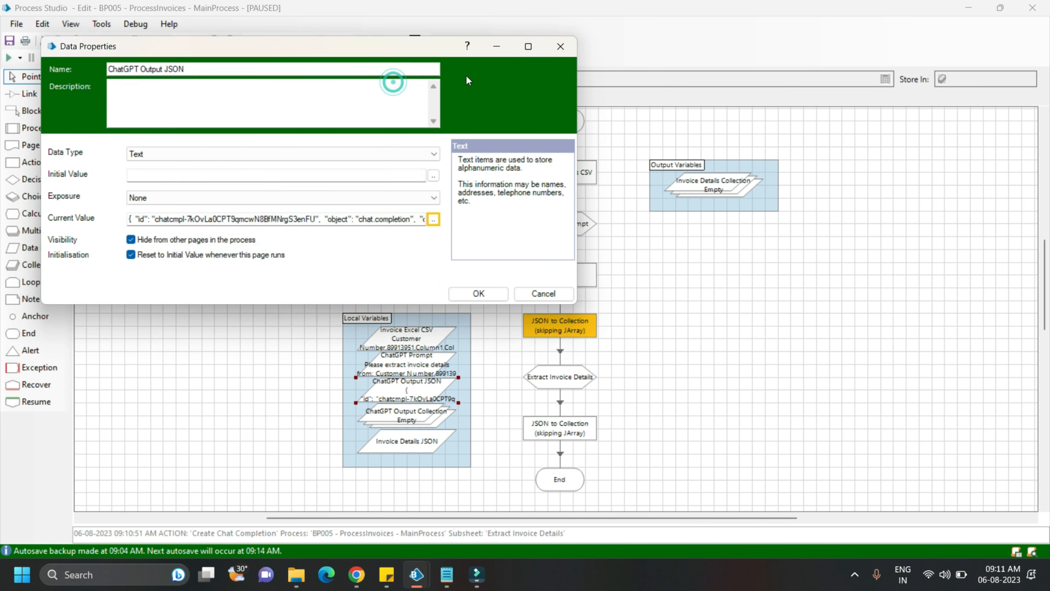
click(561, 45)
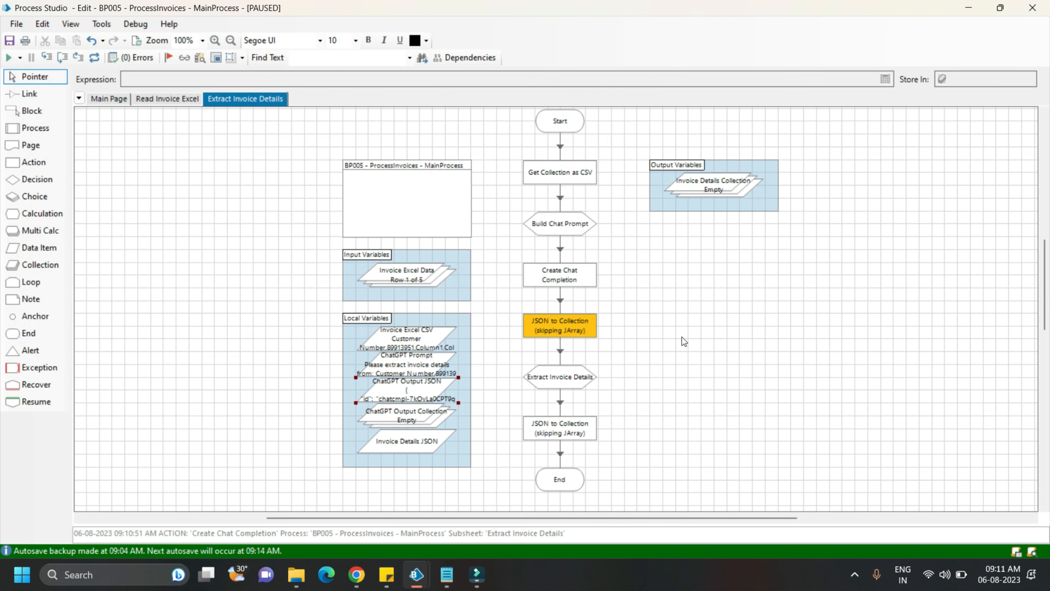
Execute the first JSON to Collection stage and inspect the nested choices, message and content values in ChatGPT Output Collection
click(640, 315)
key(F11)
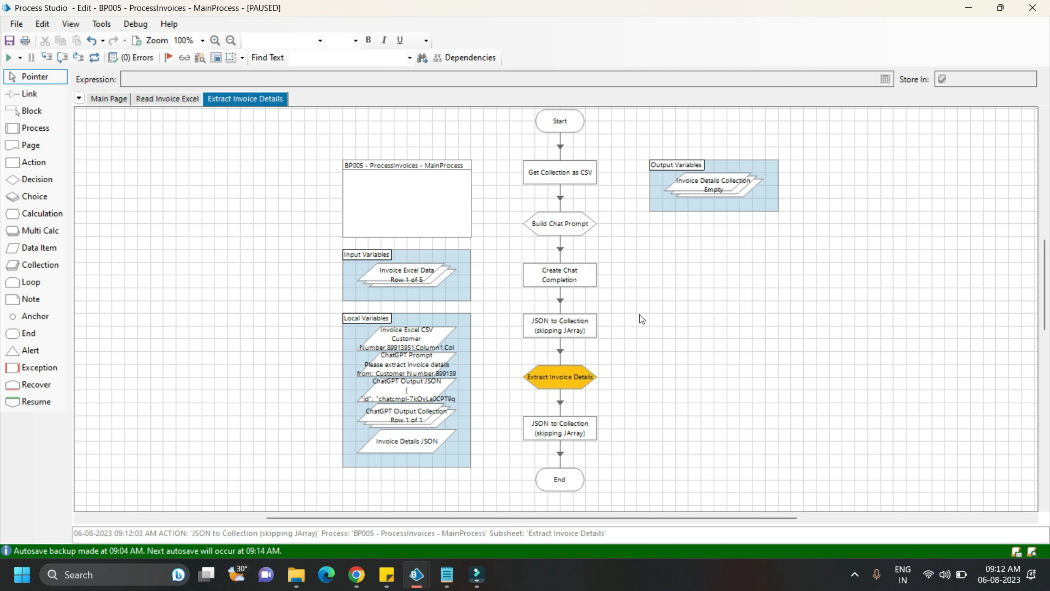
double_click(401, 416)
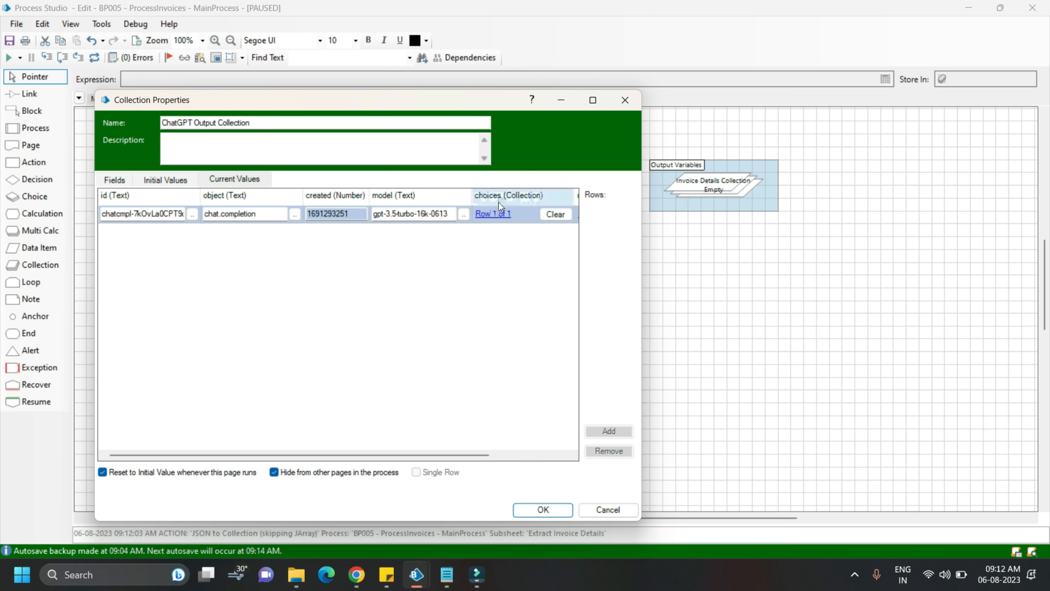
click(495, 214)
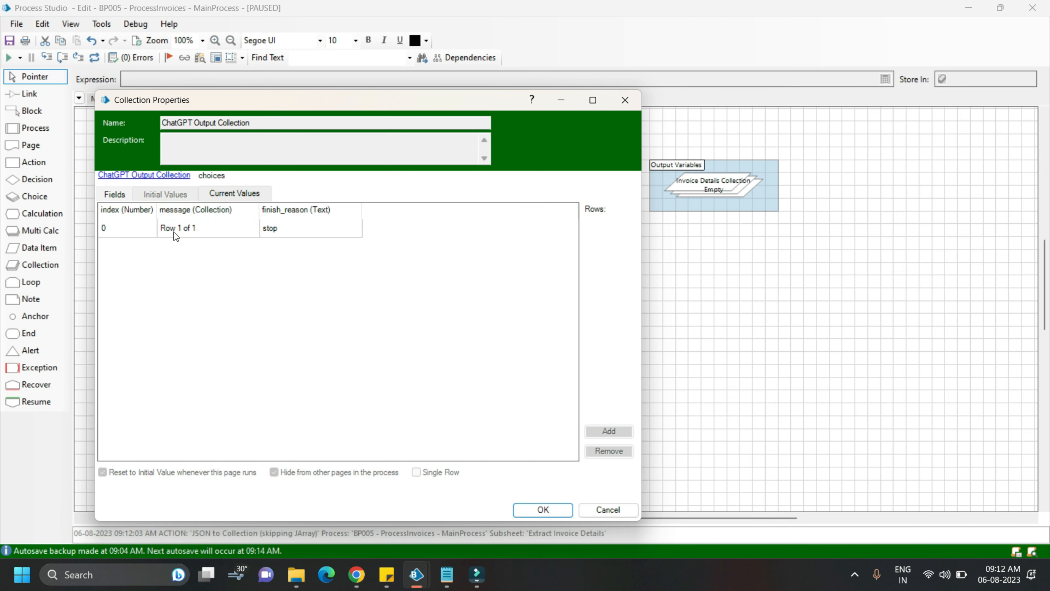
click(174, 232)
click(174, 231)
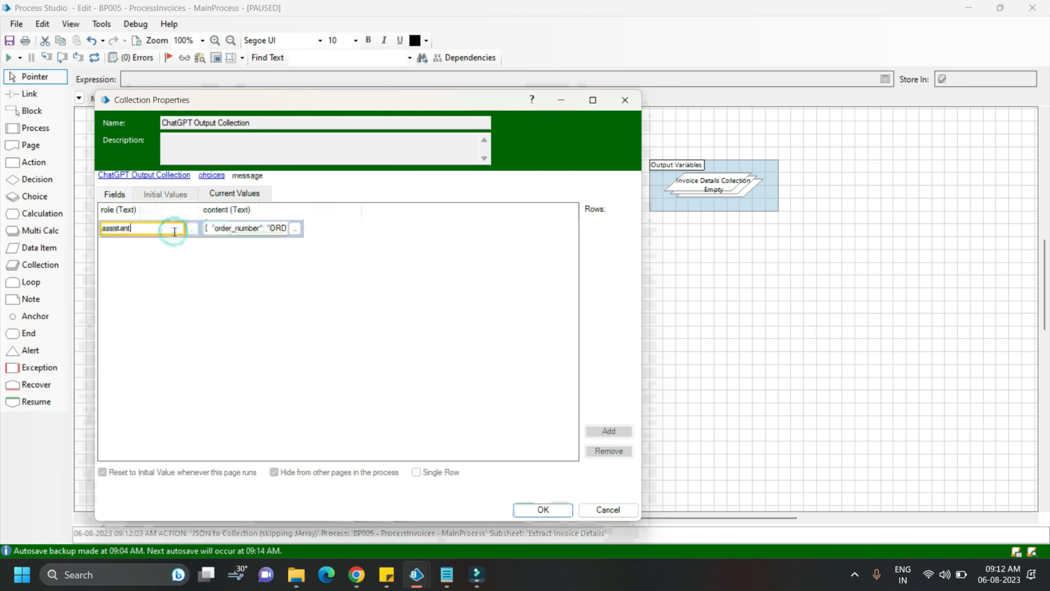
click(296, 234)
click(328, 301)
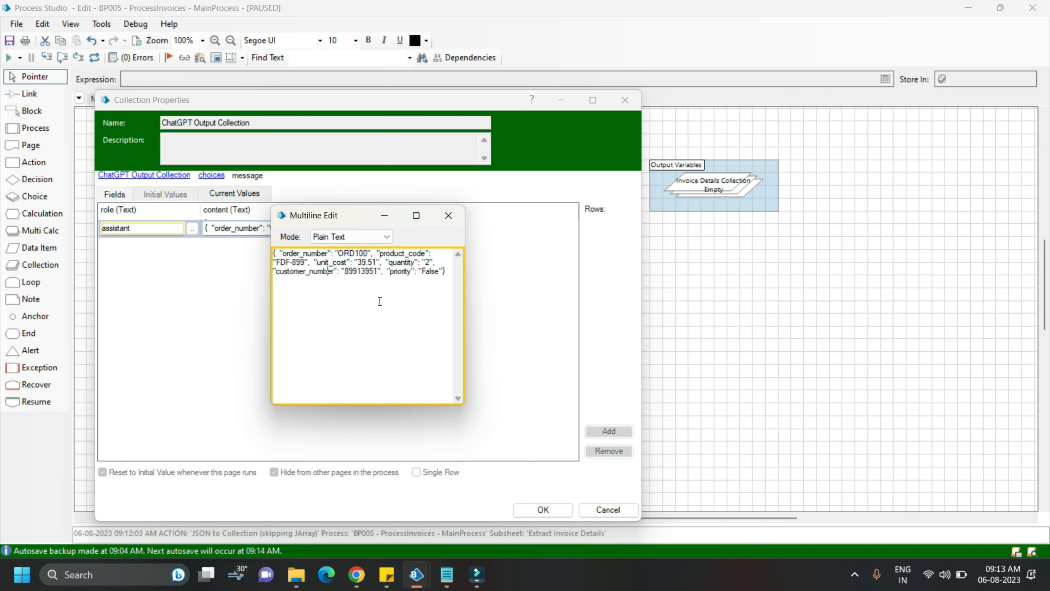
click(448, 217)
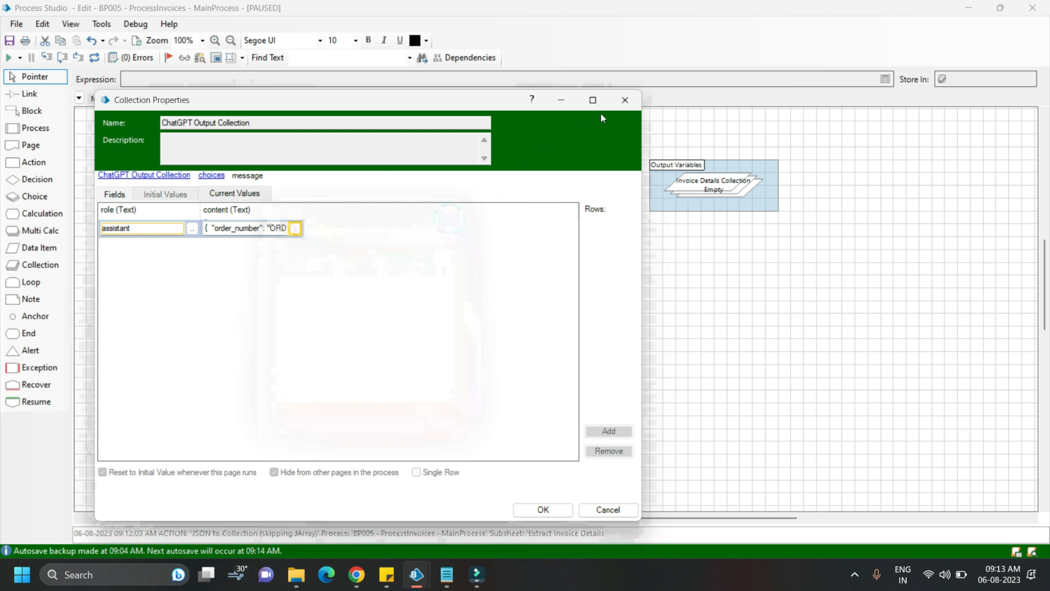
click(623, 102)
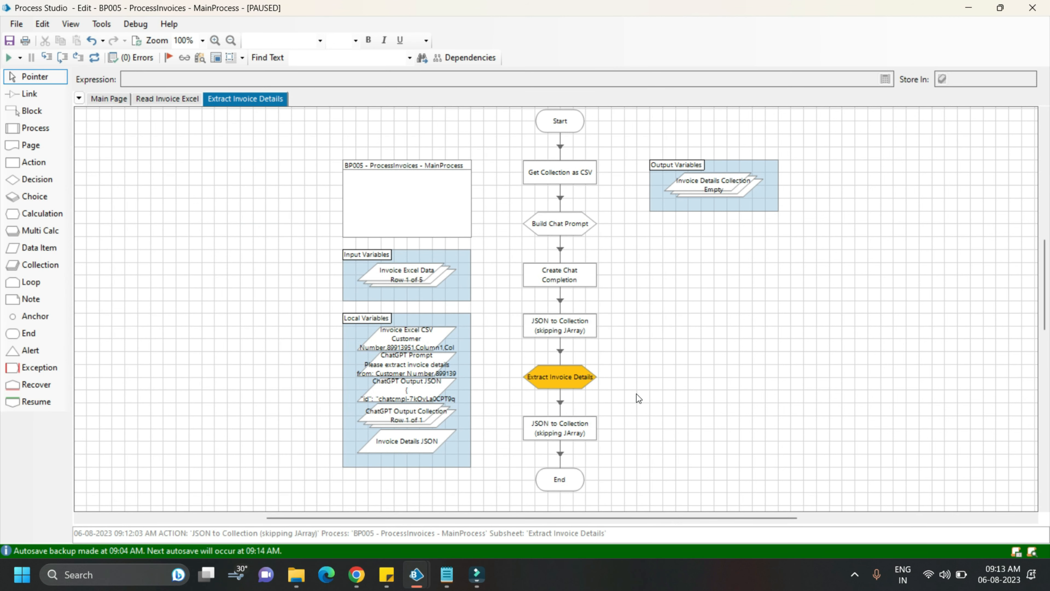
Execute the Extract Invoice Details calculation and the final JSON to Collection stage, and review the current values of Invoice Details Collection
key(F10)
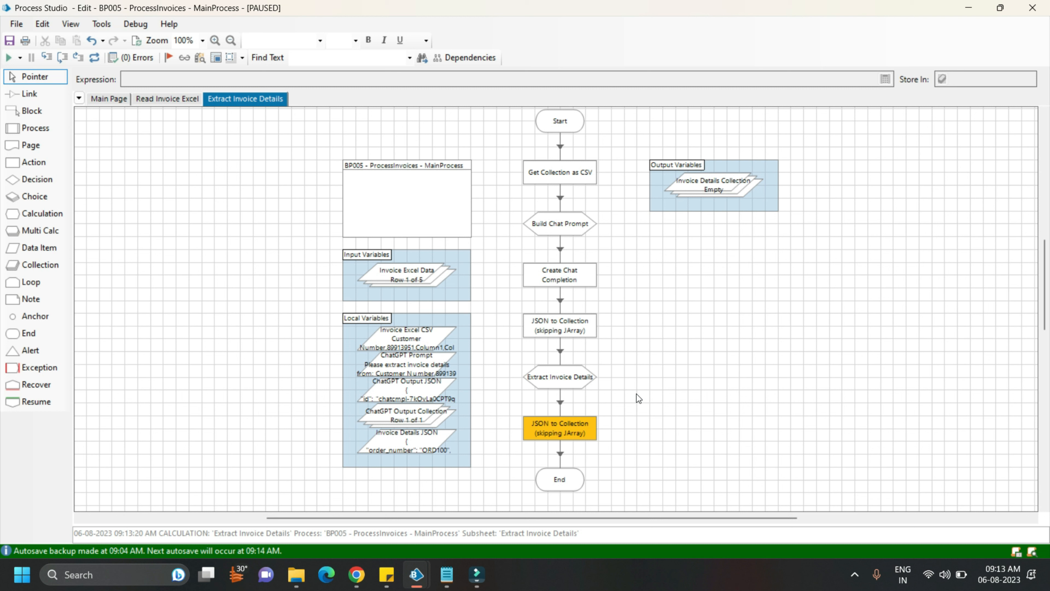
key(F10)
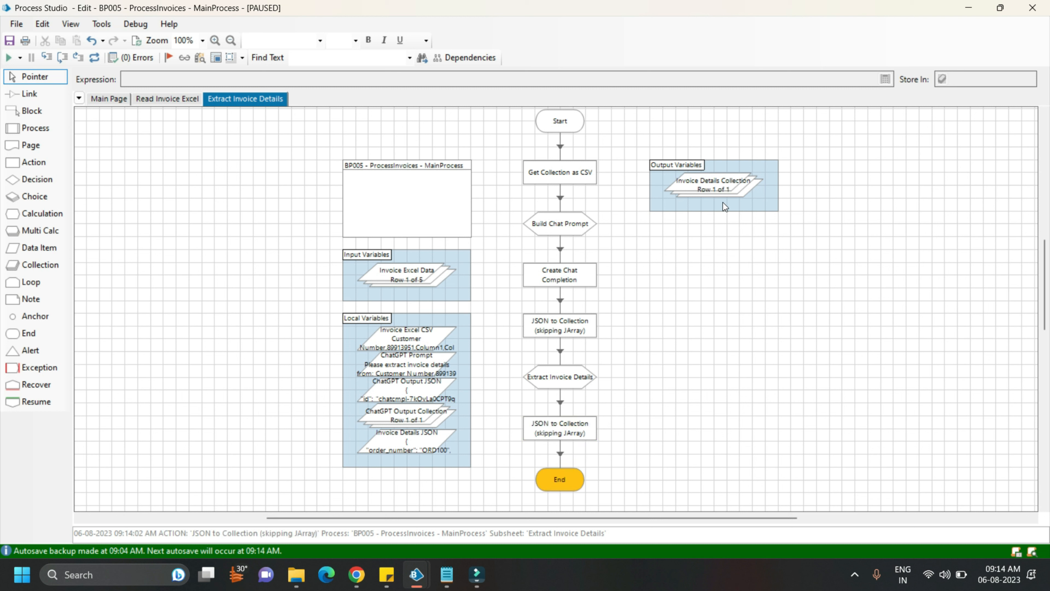
double_click(720, 191)
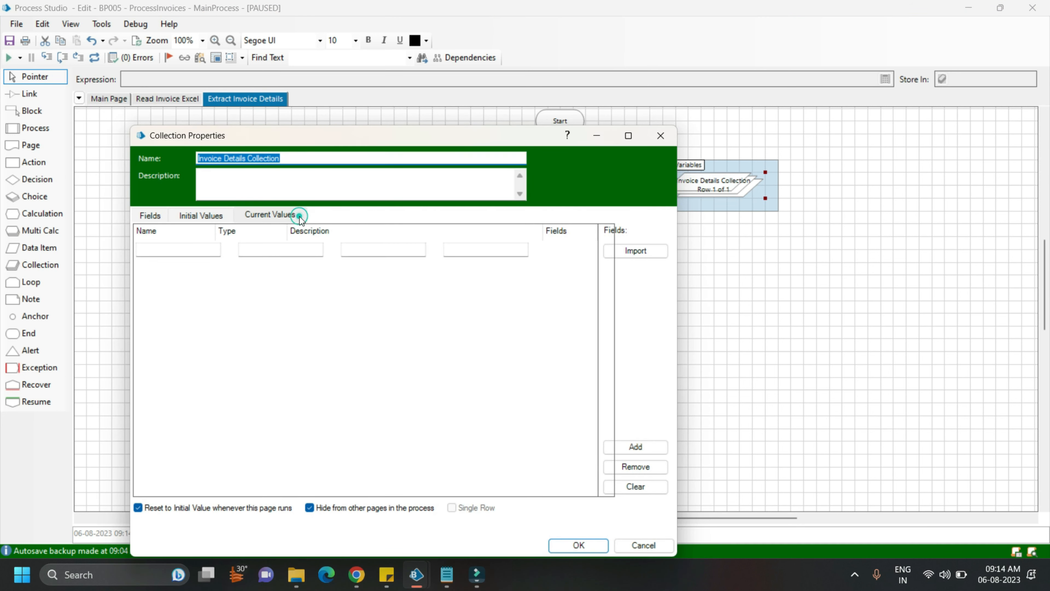
click(300, 215)
click(313, 326)
mouse_move(428, 490)
mouse_down()
mouse_move(557, 490)
mouse_move(442, 491)
mouse_up()
click(660, 136)
Finish the Extract Invoice Details page and execute the Main Page from Append Rows to Collection through the remaining invoice loops to End
key(F10)
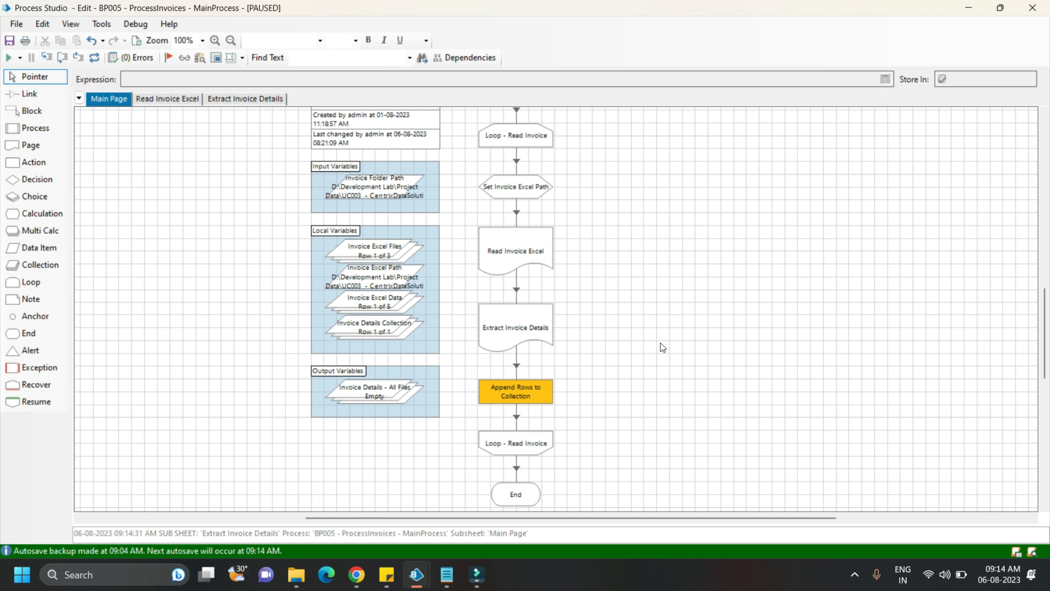
click(383, 392)
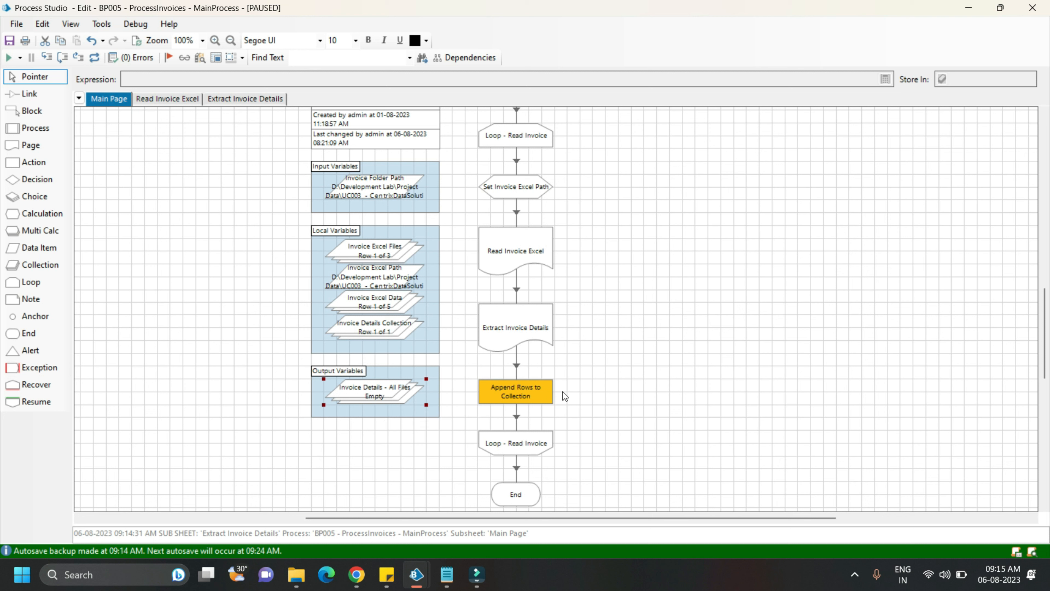
key(F10)
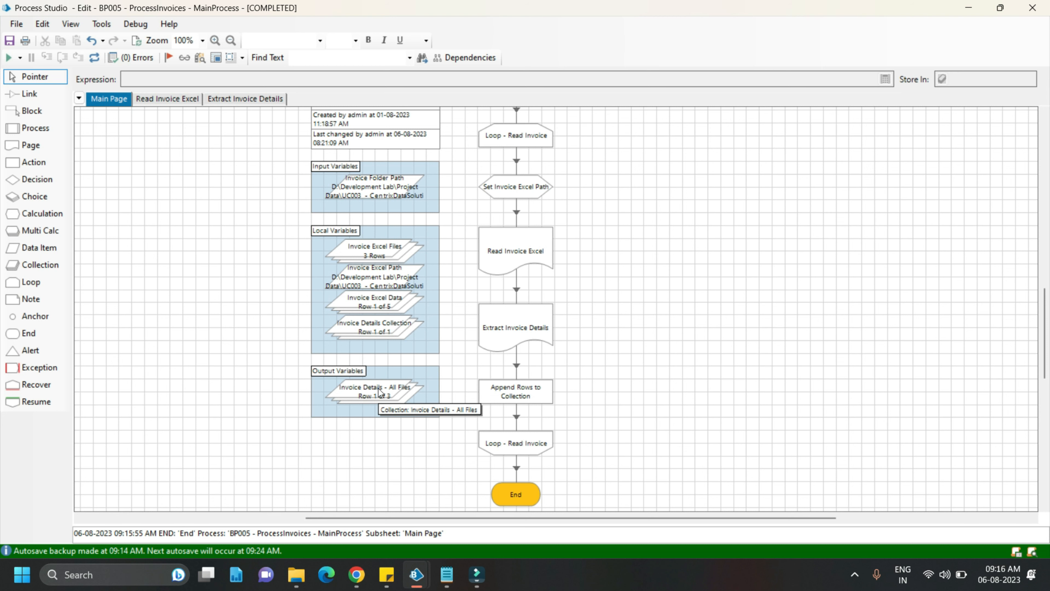
Review the current values across all columns of the Invoice Details - All Files collection and close its properties
double_click(380, 391)
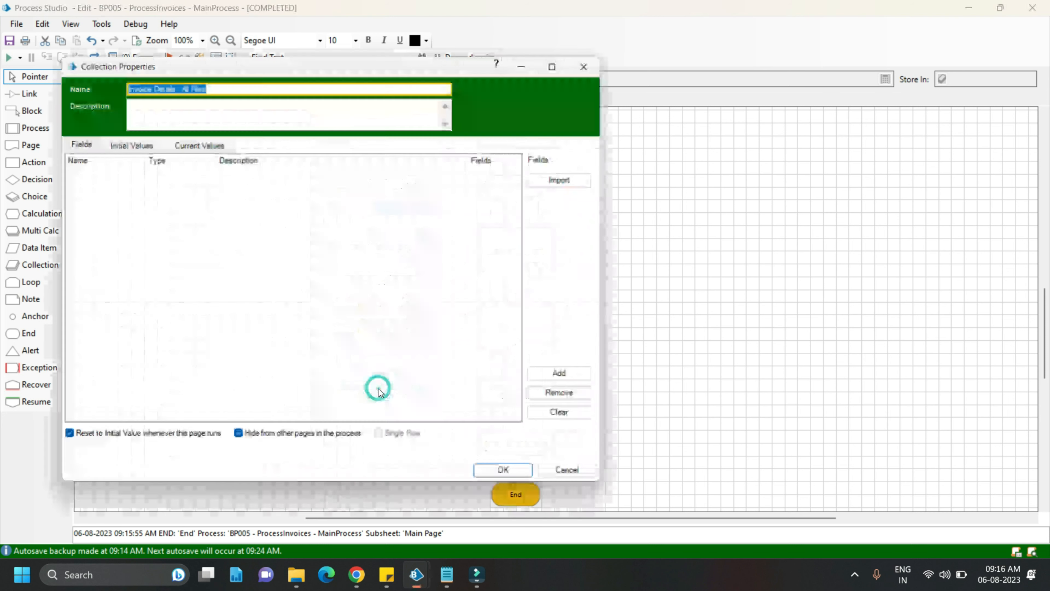
click(230, 144)
drag(231, 421, 356, 426)
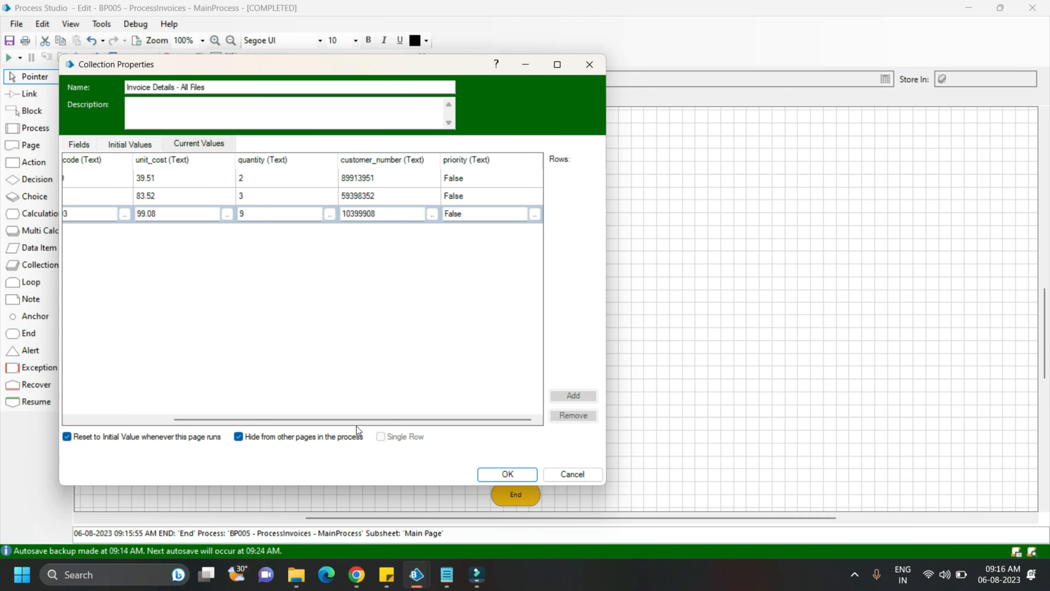
click(507, 474)
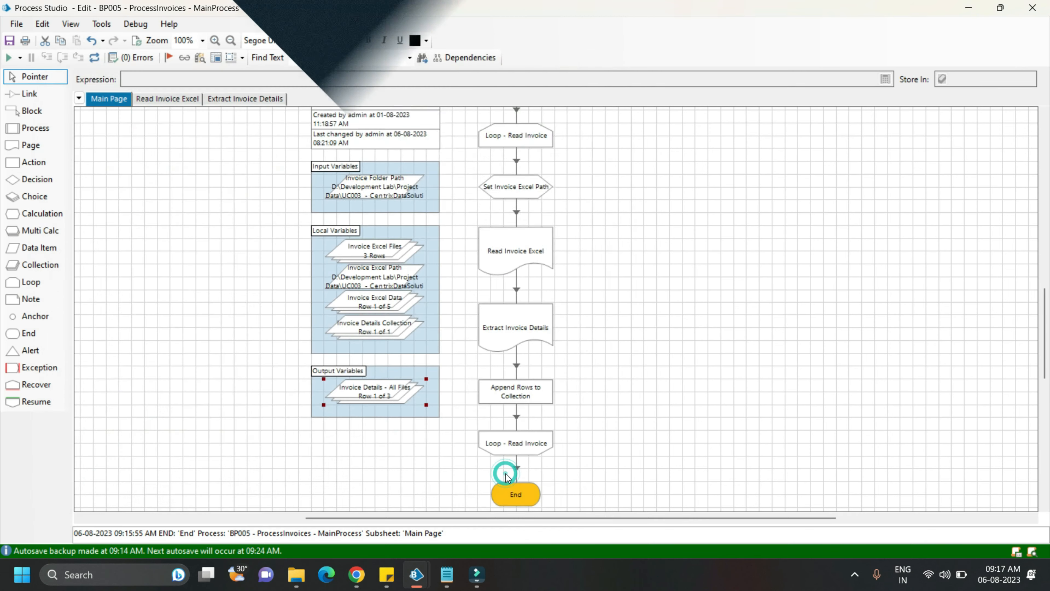